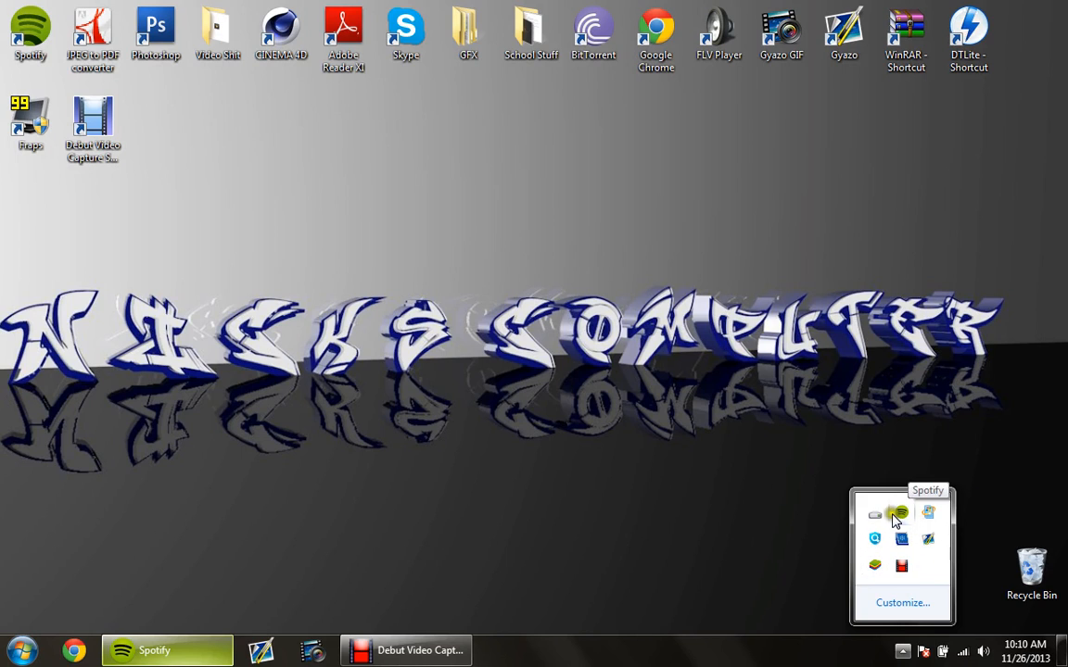
# Step: Launch CINEMA 4D from the desktop
pyautogui.click(805, 526)
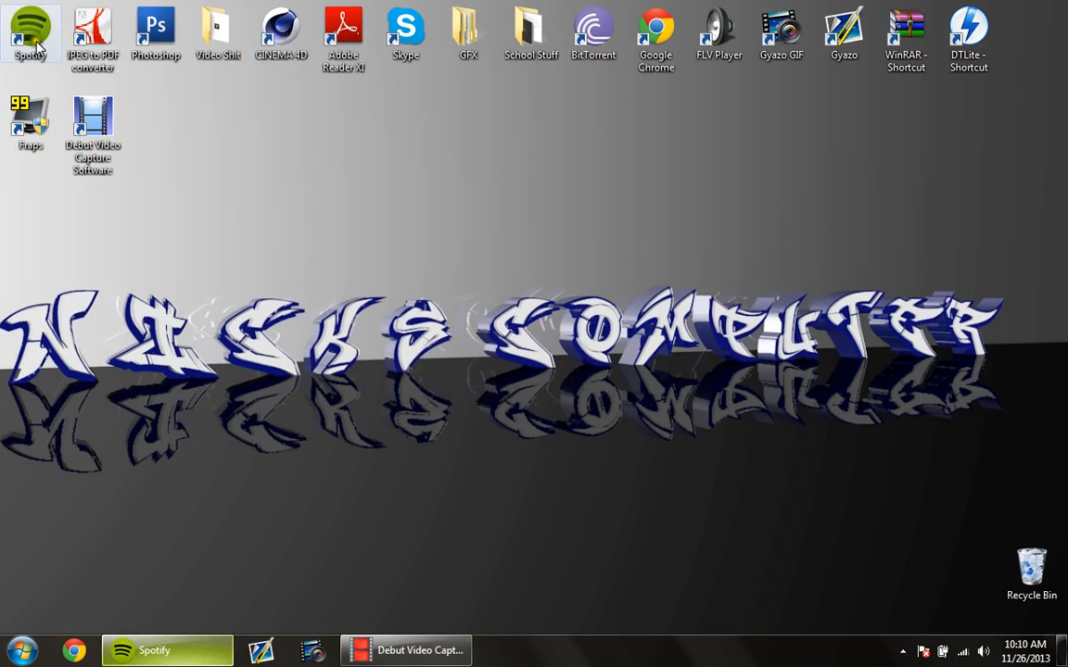
pyautogui.doubleClick(287, 25)
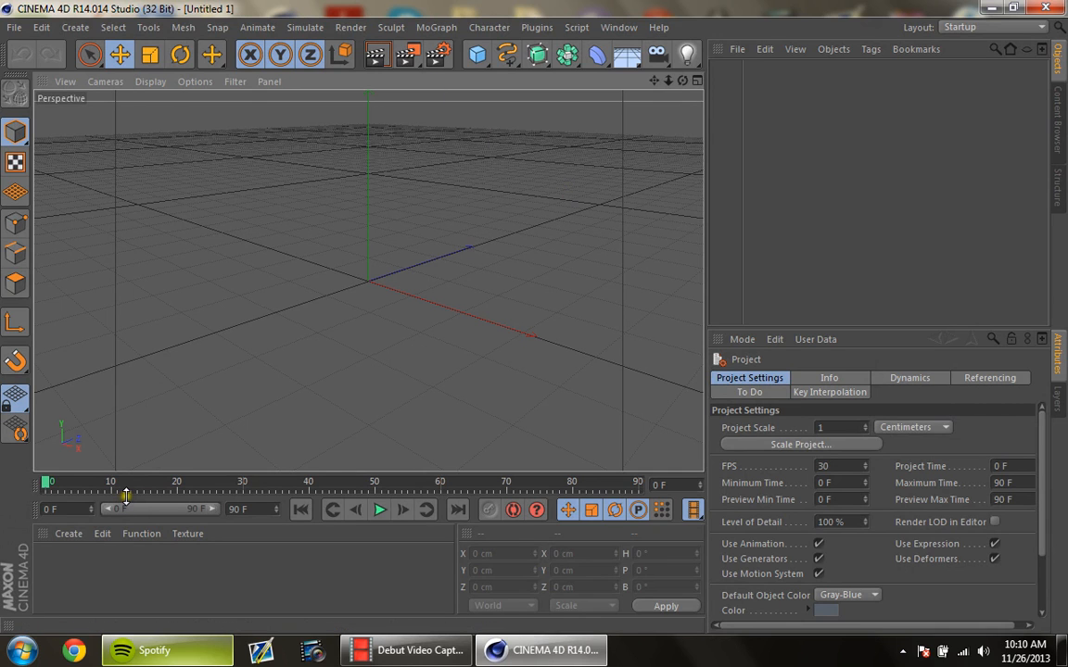
pyautogui.moveTo(126, 494); pyautogui.dragTo(153, 488)
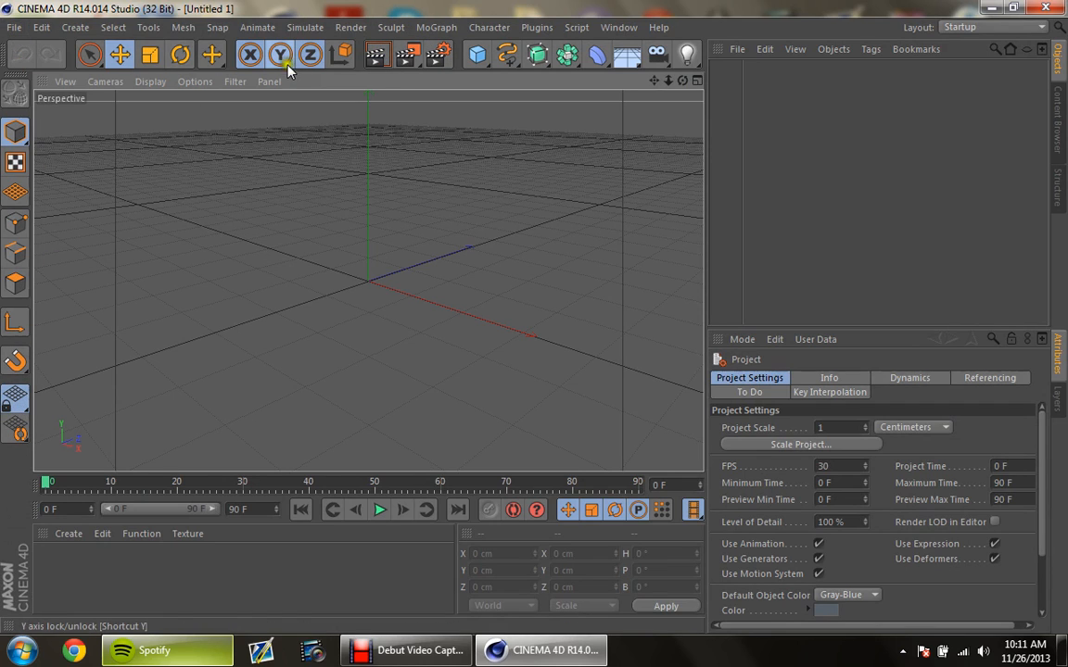
# Step: Merge the skullrender file from the BHL GFX folder into the empty project
pyautogui.click(17, 28)
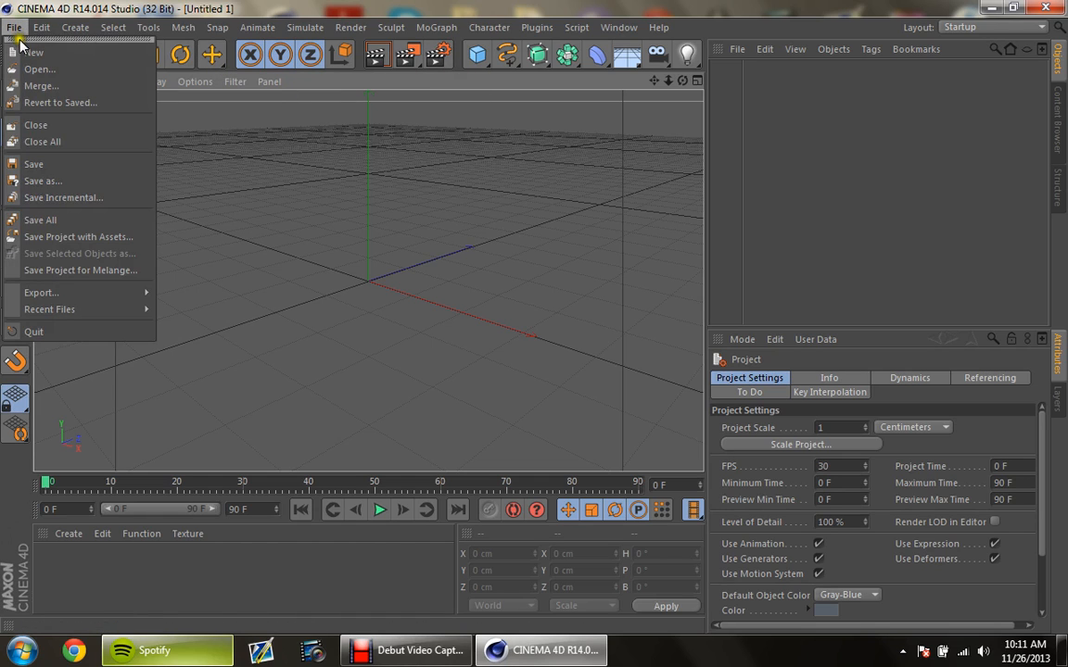
pyautogui.click(54, 87)
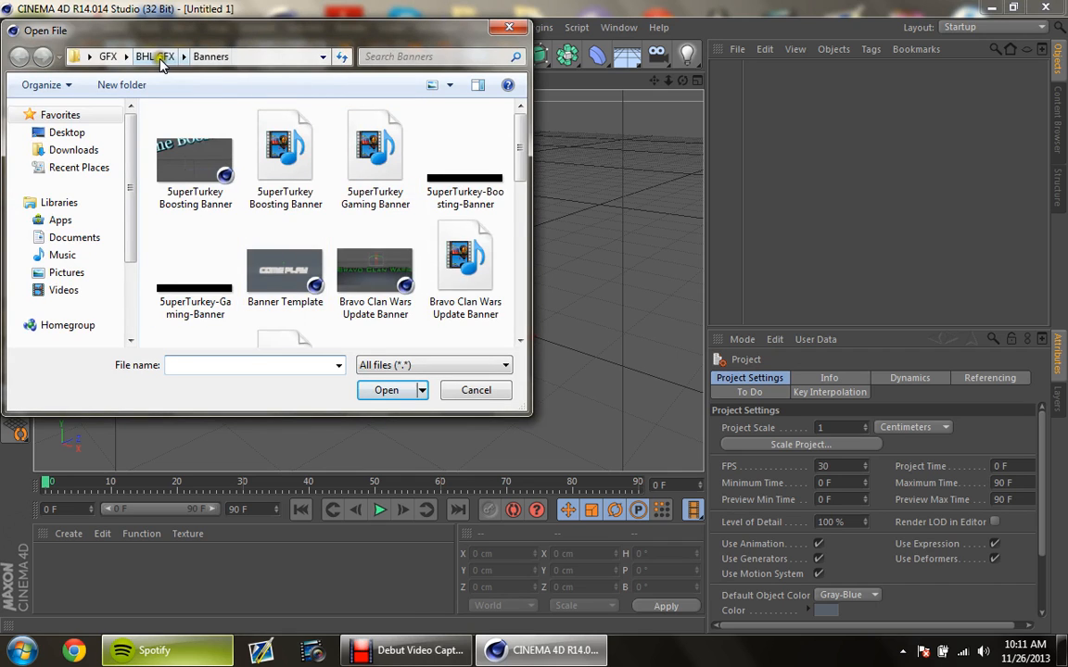
pyautogui.click(156, 56)
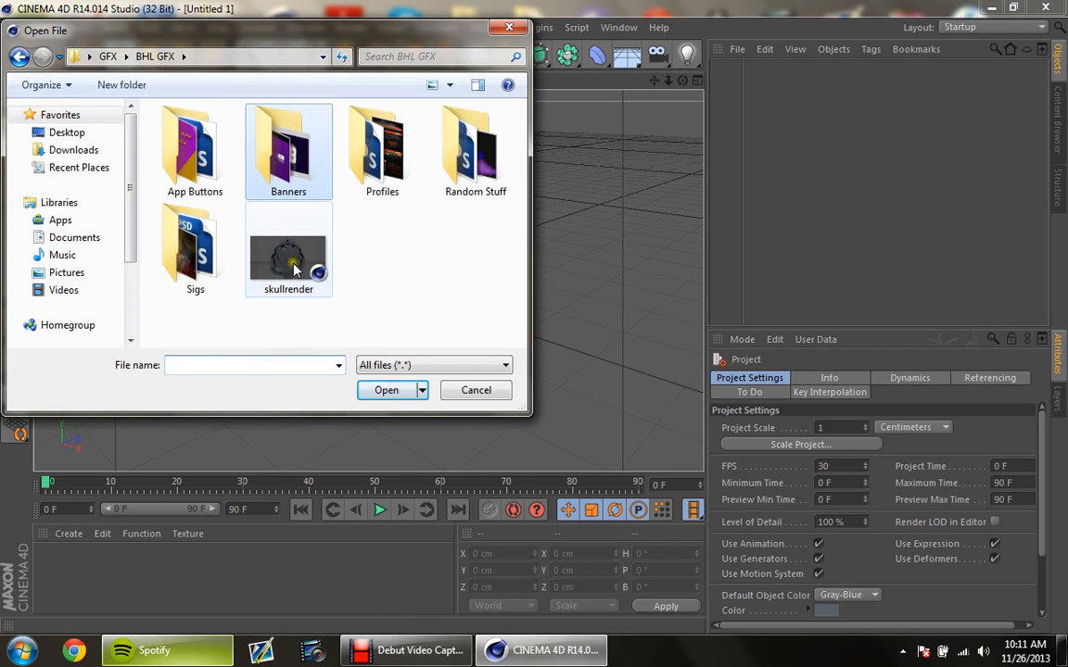
pyautogui.click(293, 269)
pyautogui.click(387, 389)
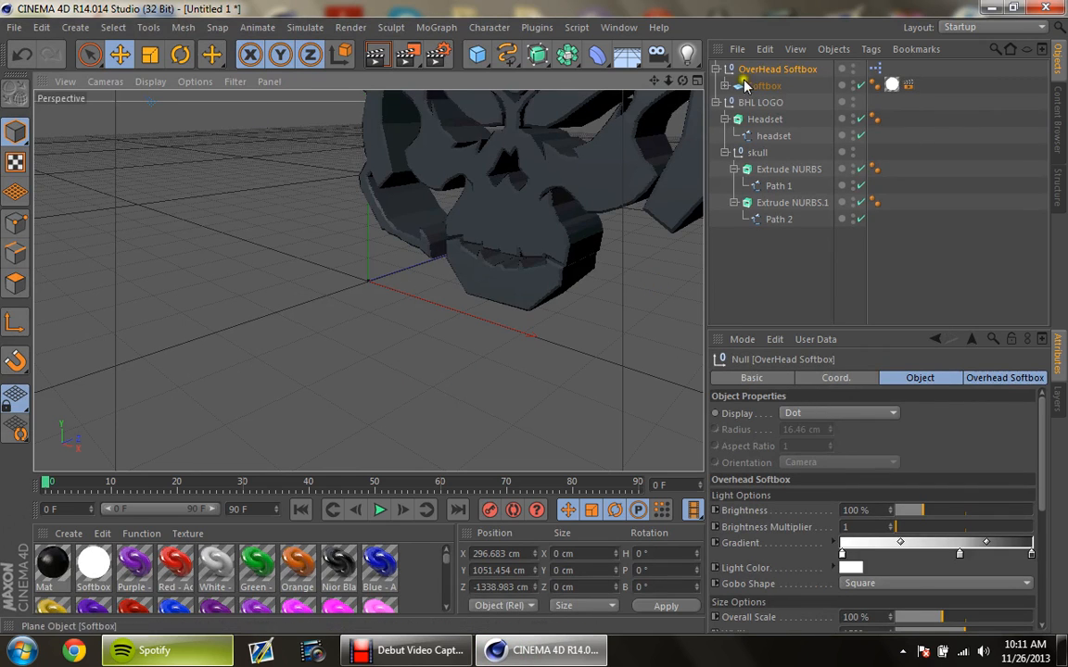
# Step: Delete the BHL LOGO and OverHead Softbox objects from the scene, keeping the imported materials
pyautogui.click(758, 73)
pyautogui.click(761, 106)
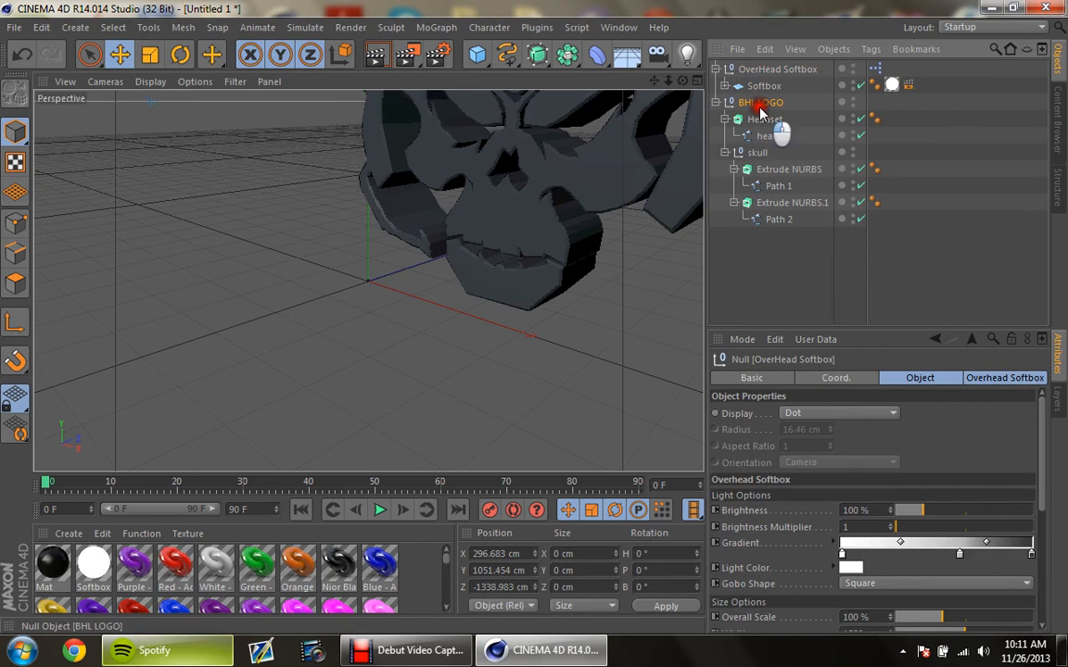
pyautogui.press('Delete')
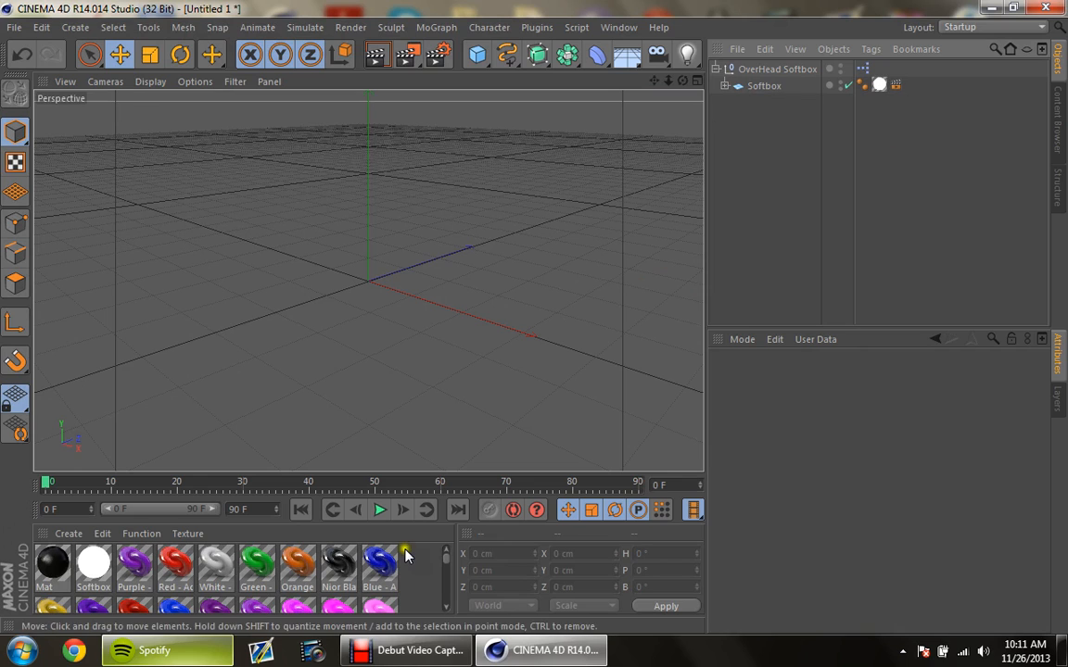
pyautogui.scroll(-5, 406, 555)
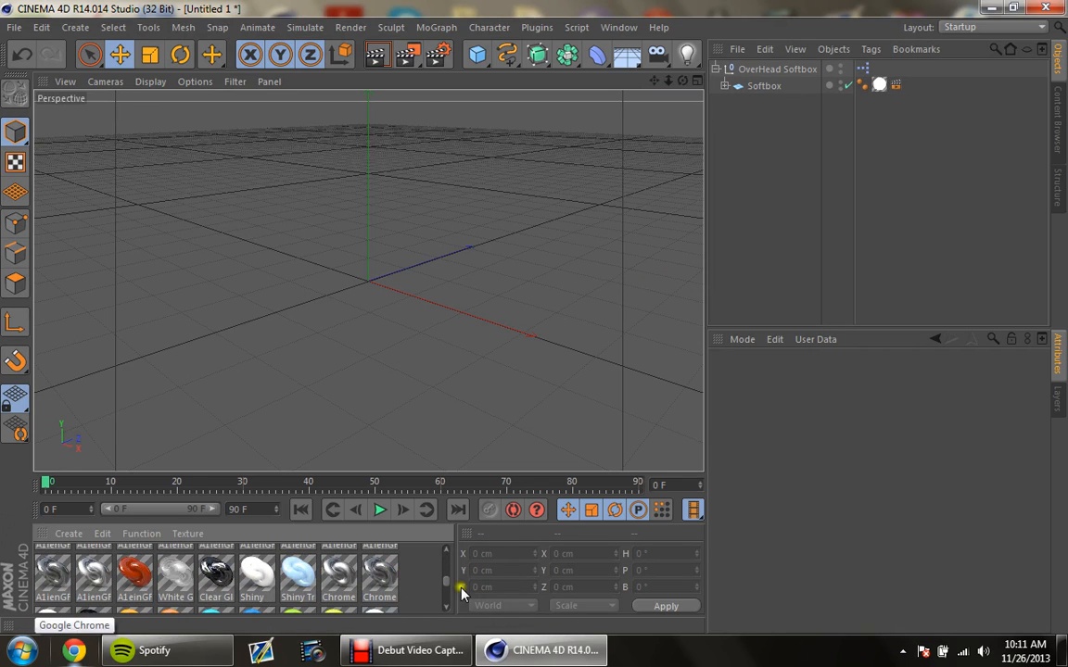
pyautogui.moveTo(444, 584); pyautogui.dragTo(453, 558)
pyautogui.click(716, 70)
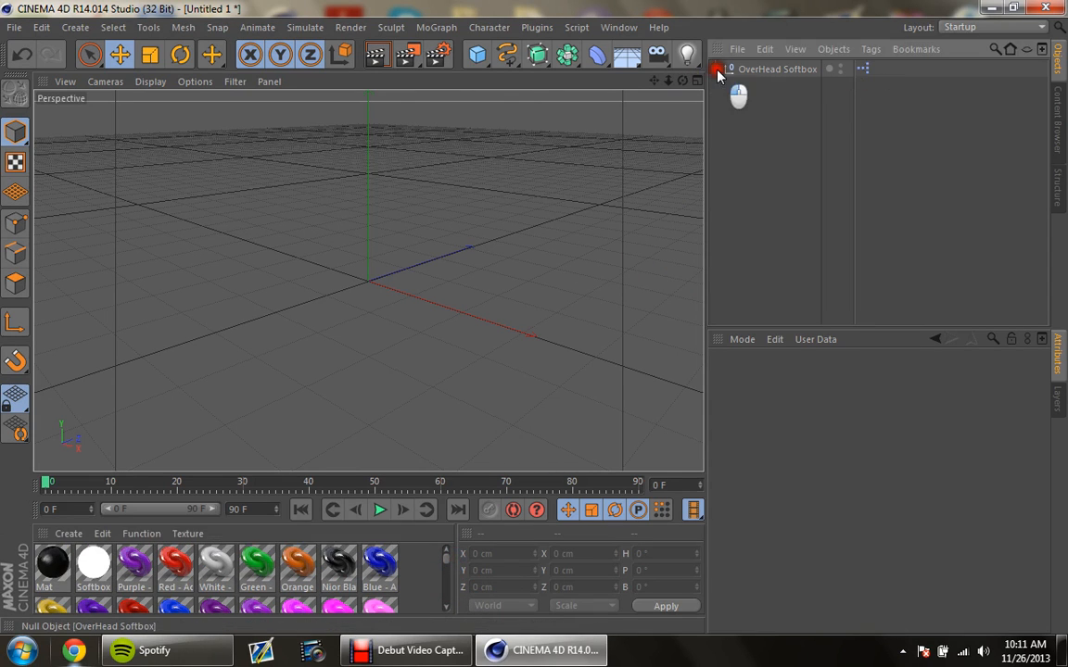
pyautogui.click(753, 71)
pyautogui.press('Delete')
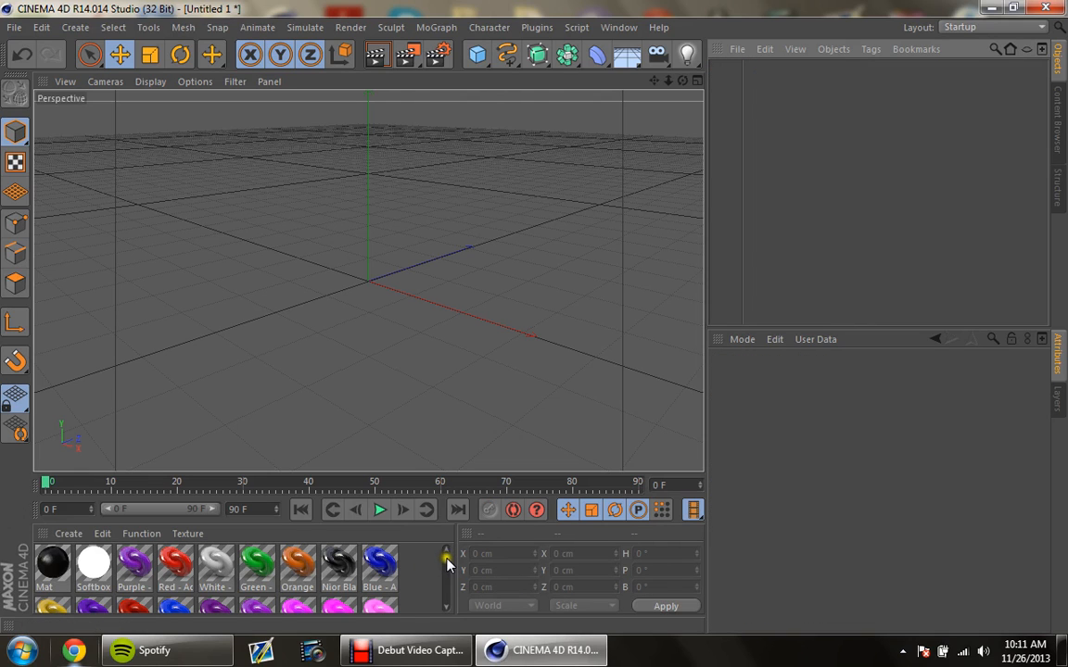
# Step: Create a new material alongside the imported ones
pyautogui.scroll(-1, 445, 564)
pyautogui.scroll(1, 446, 566)
pyautogui.scroll(-1, 447, 568)
pyautogui.scroll(-6, 446, 567)
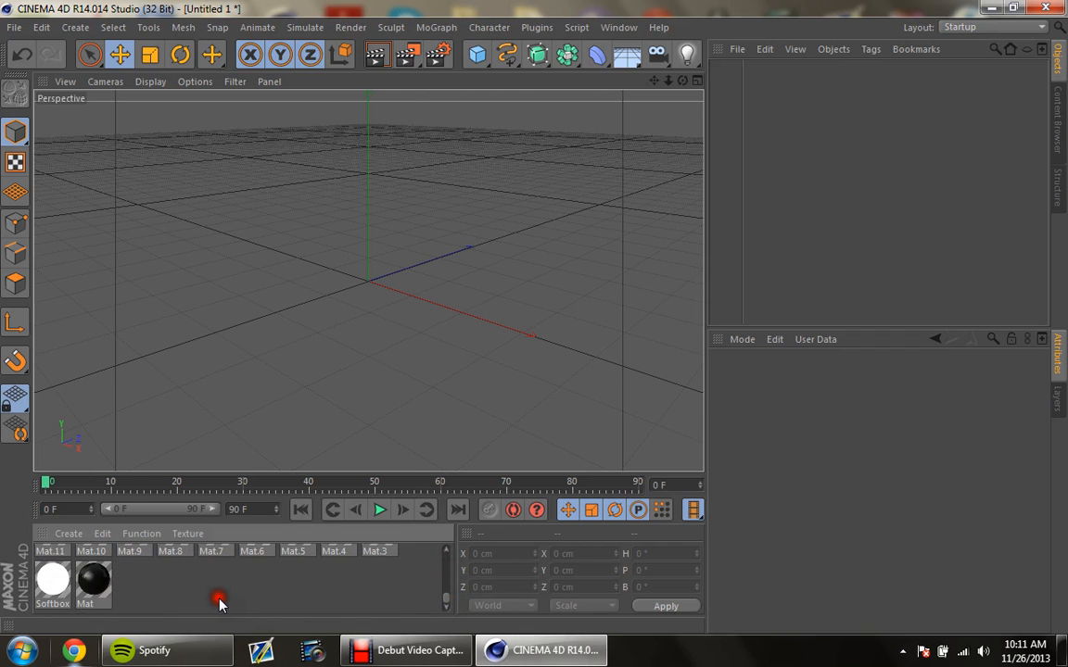
pyautogui.doubleClick(219, 599)
pyautogui.scroll(10, 97, 594)
pyautogui.scroll(-10, 97, 594)
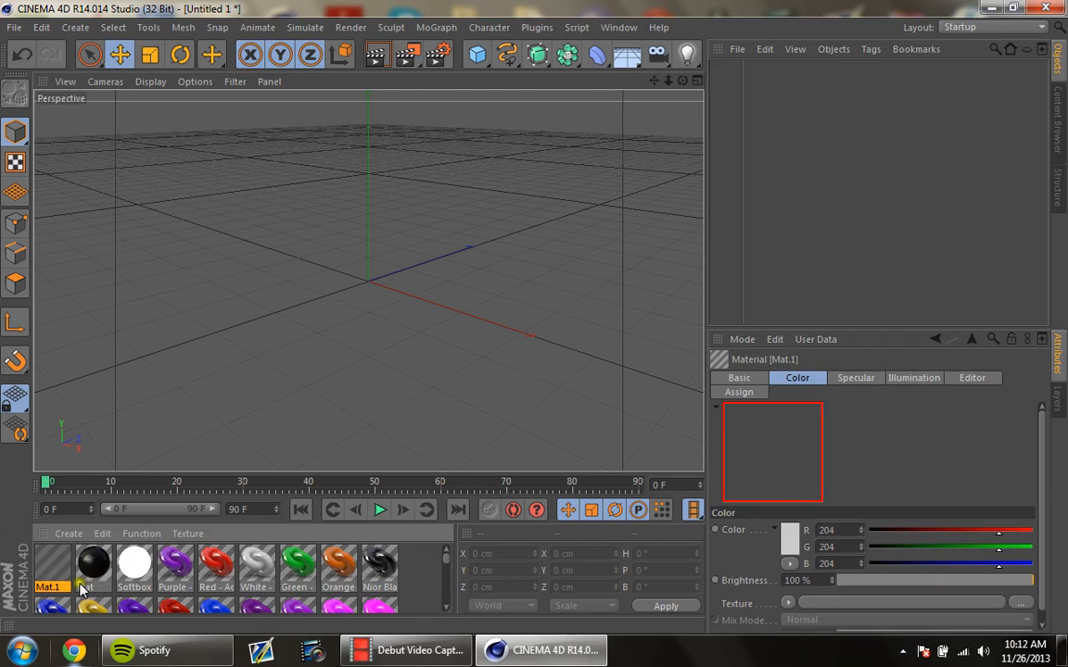
# Step: Set the new material's color to yellow (RGB 246, 255, 0) with 87% brightness
pyautogui.doubleClick(53, 562)
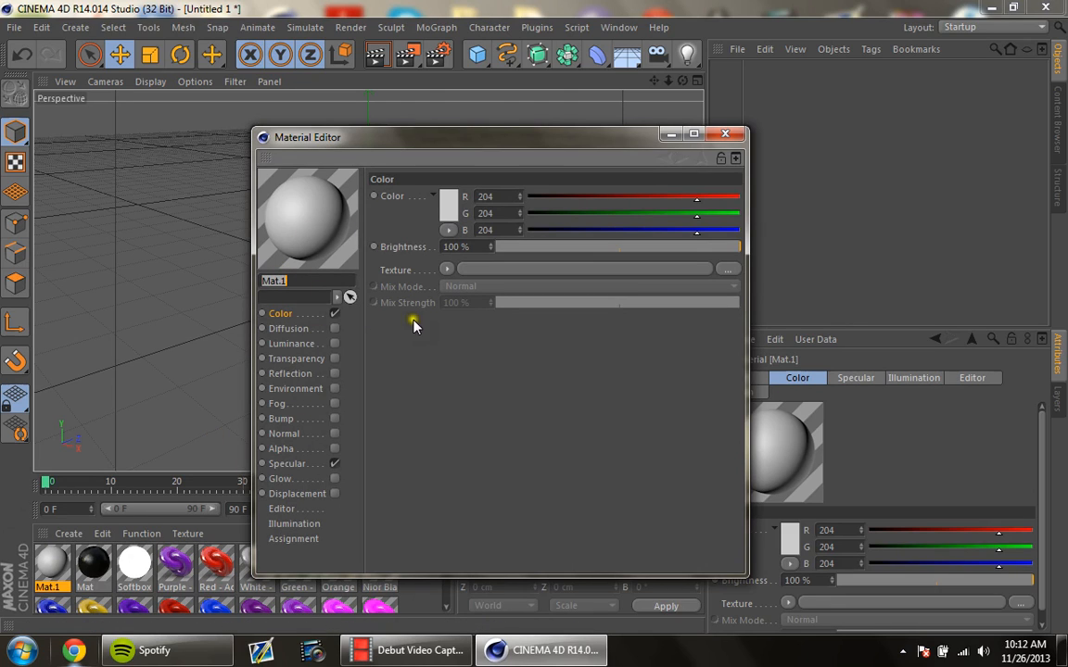
pyautogui.click(448, 205)
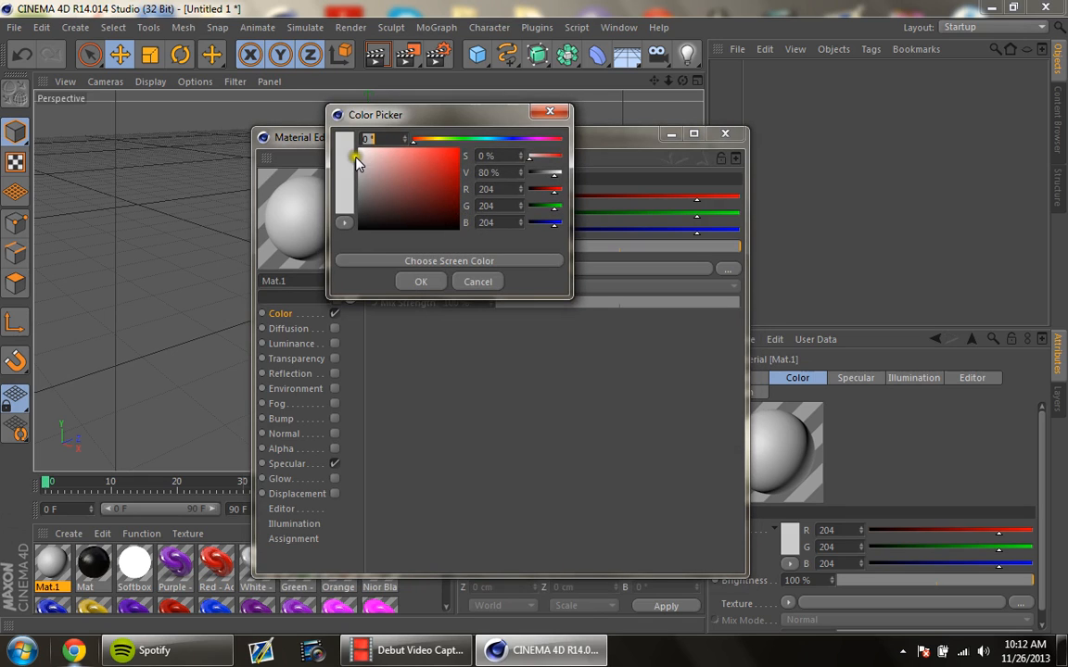
pyautogui.moveTo(431, 141); pyautogui.dragTo(477, 145)
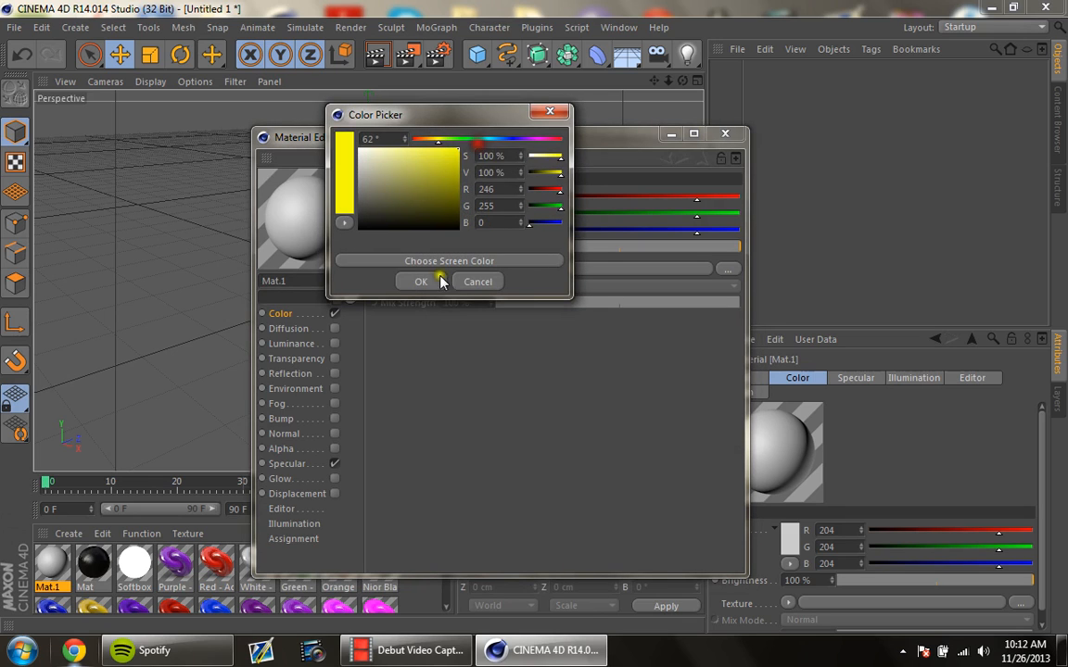
pyautogui.click(429, 282)
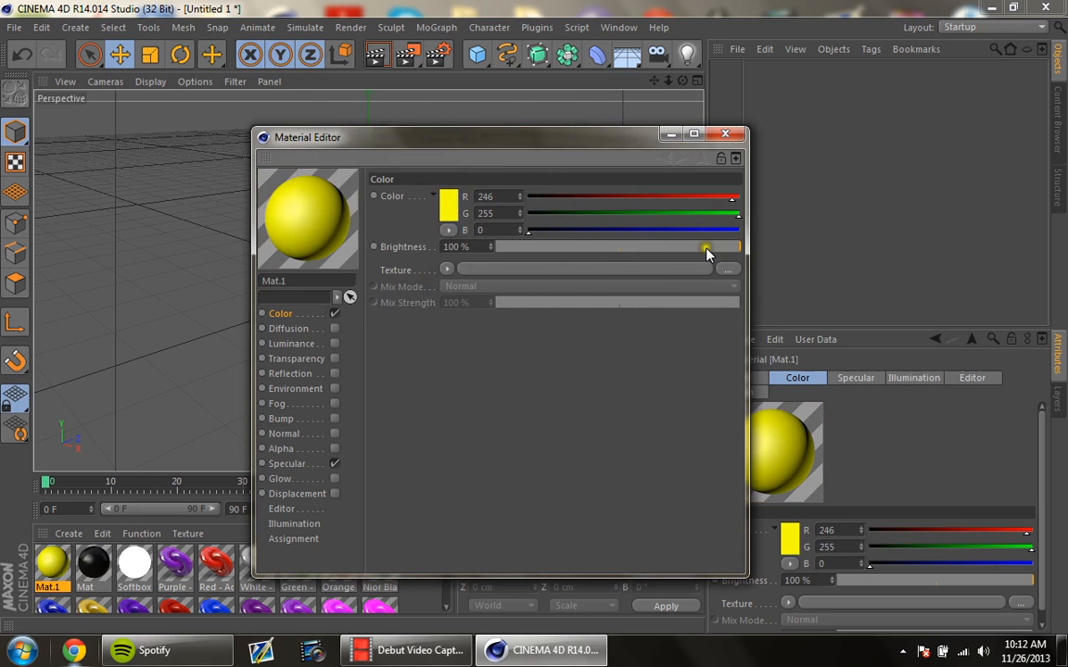
pyautogui.moveTo(706, 252); pyautogui.dragTo(734, 273)
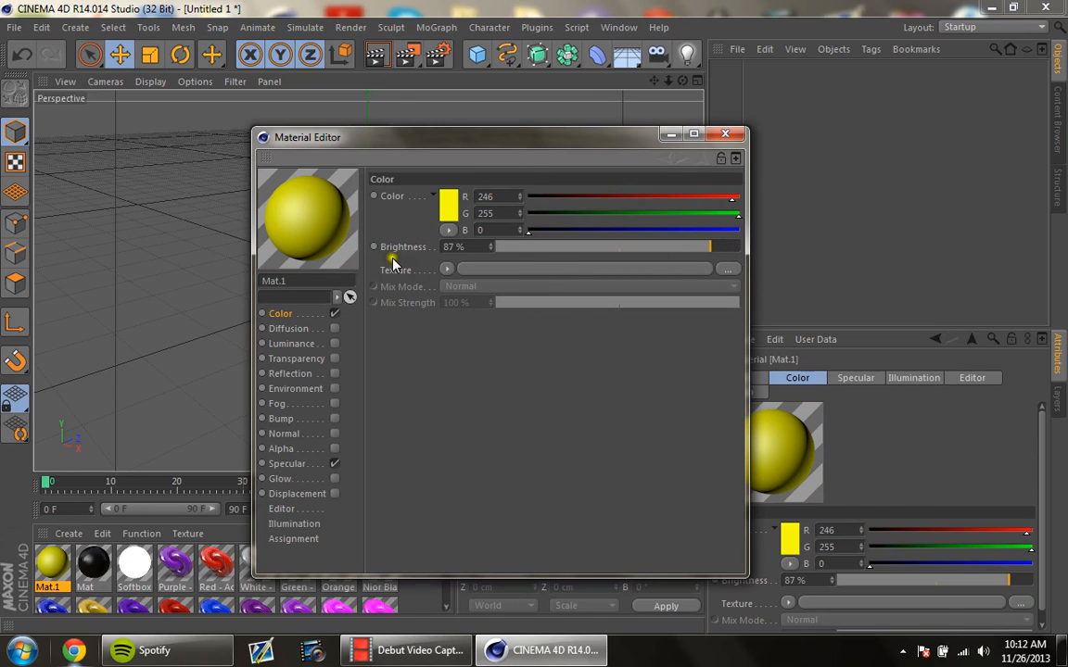
pyautogui.click(288, 330)
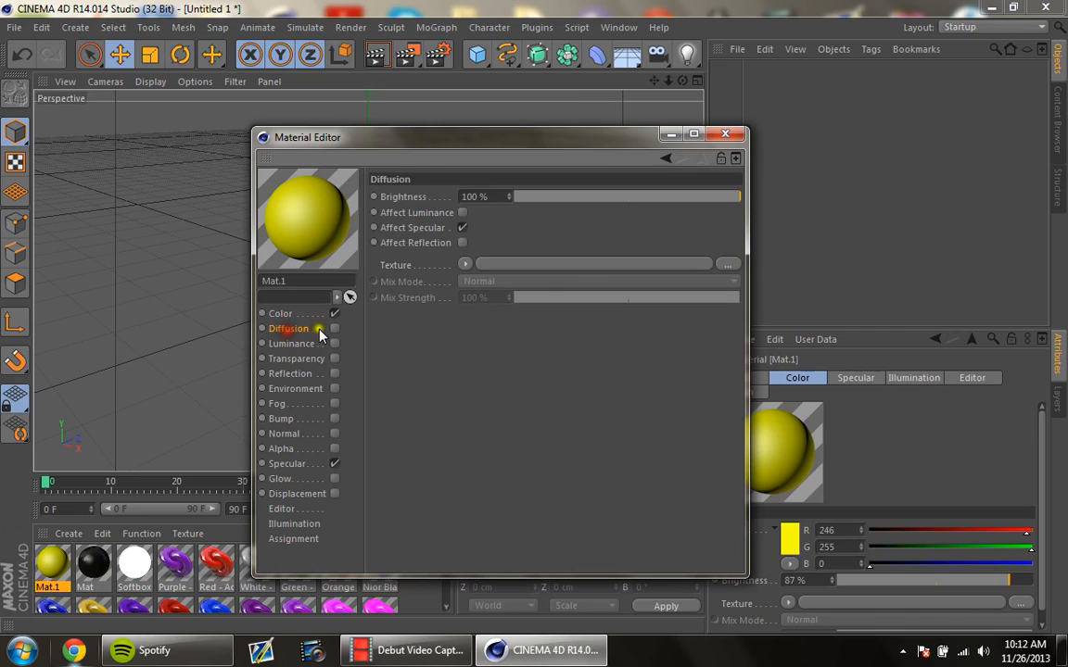
pyautogui.click(335, 329)
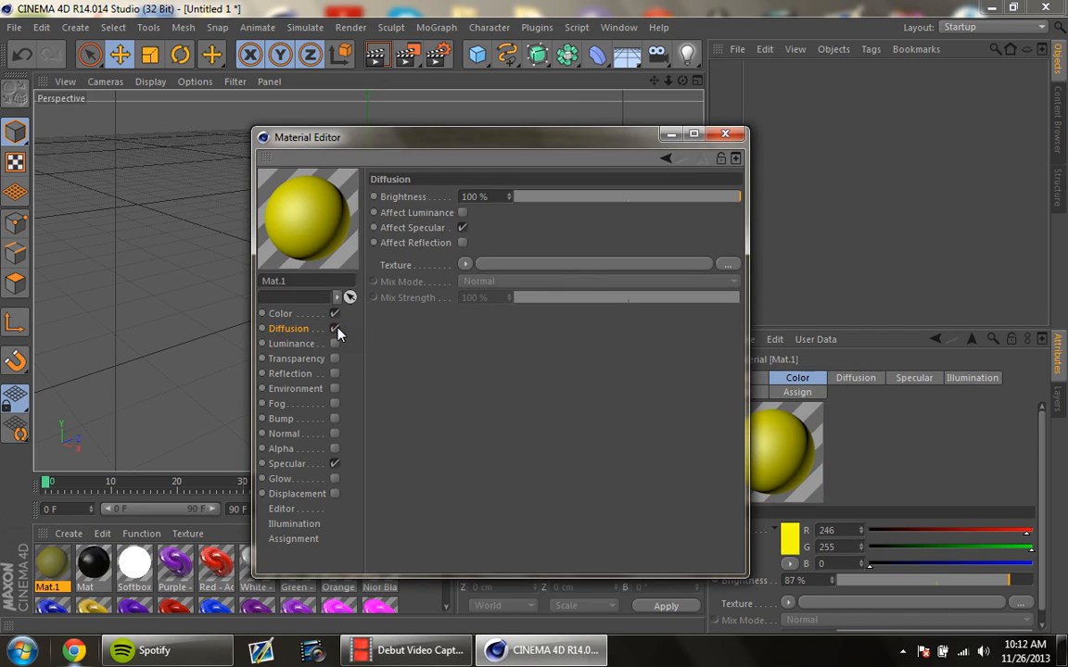
pyautogui.click(335, 329)
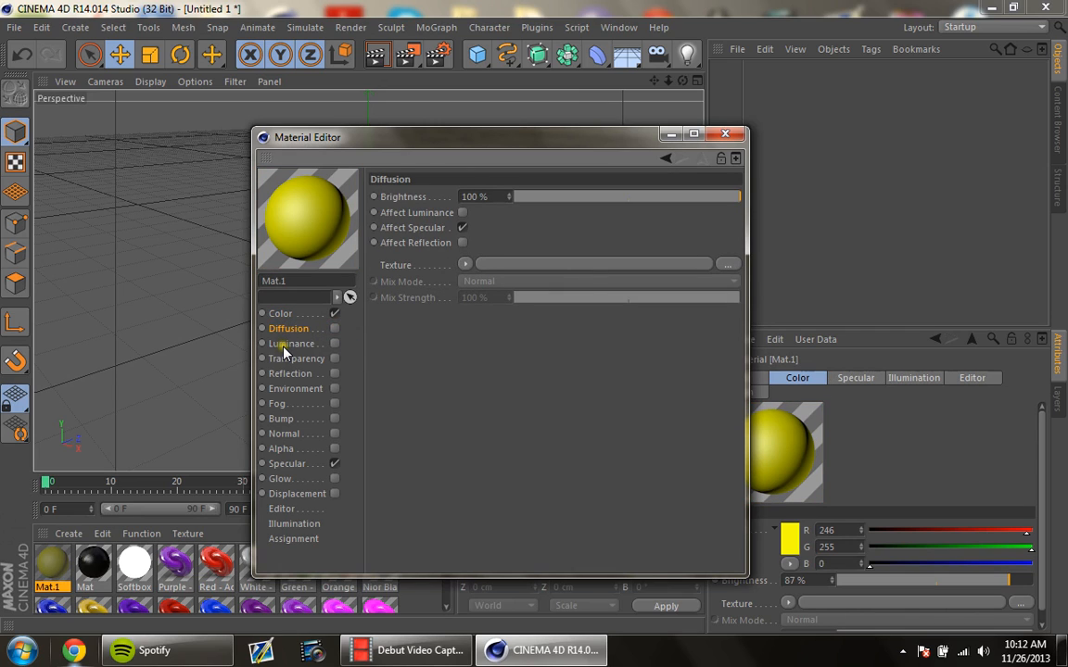
# Step: Enable the material's Luminance channel and set its brightness to 33%
pyautogui.click(290, 344)
pyautogui.click(334, 344)
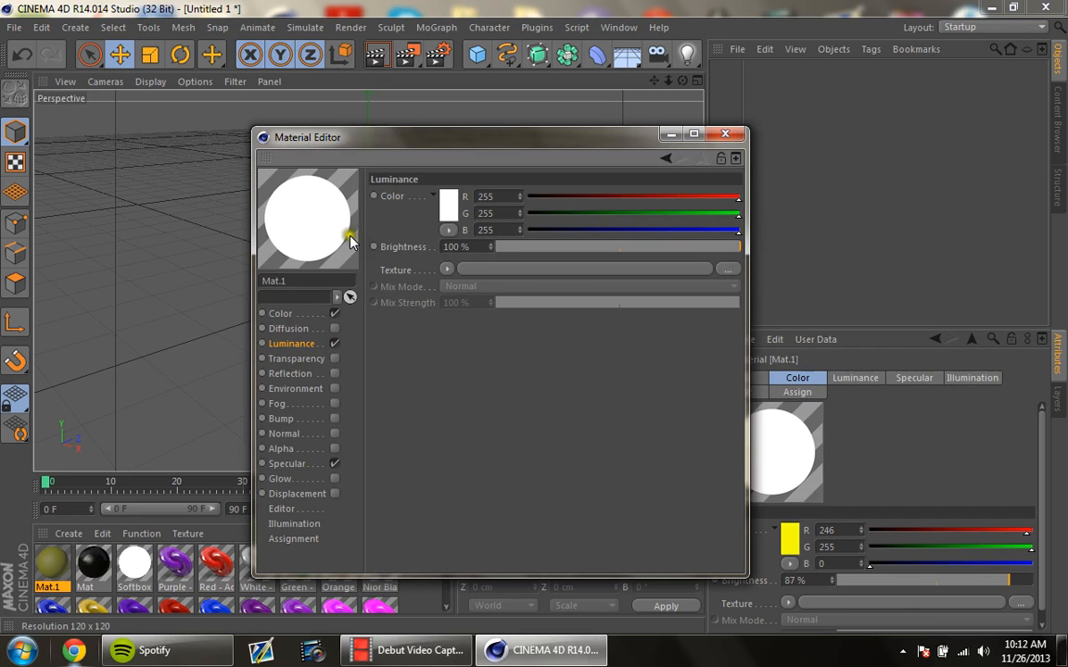
pyautogui.moveTo(663, 246); pyautogui.dragTo(574, 248)
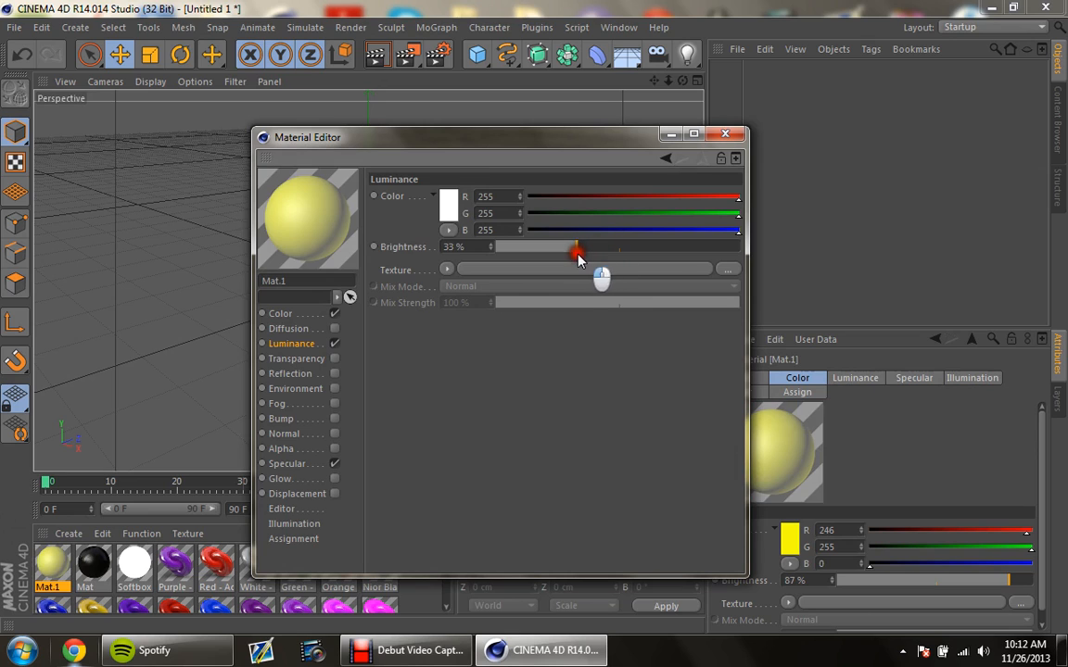
# Step: Enable the material's Reflection channel and set its brightness to 34%
pyautogui.click(293, 359)
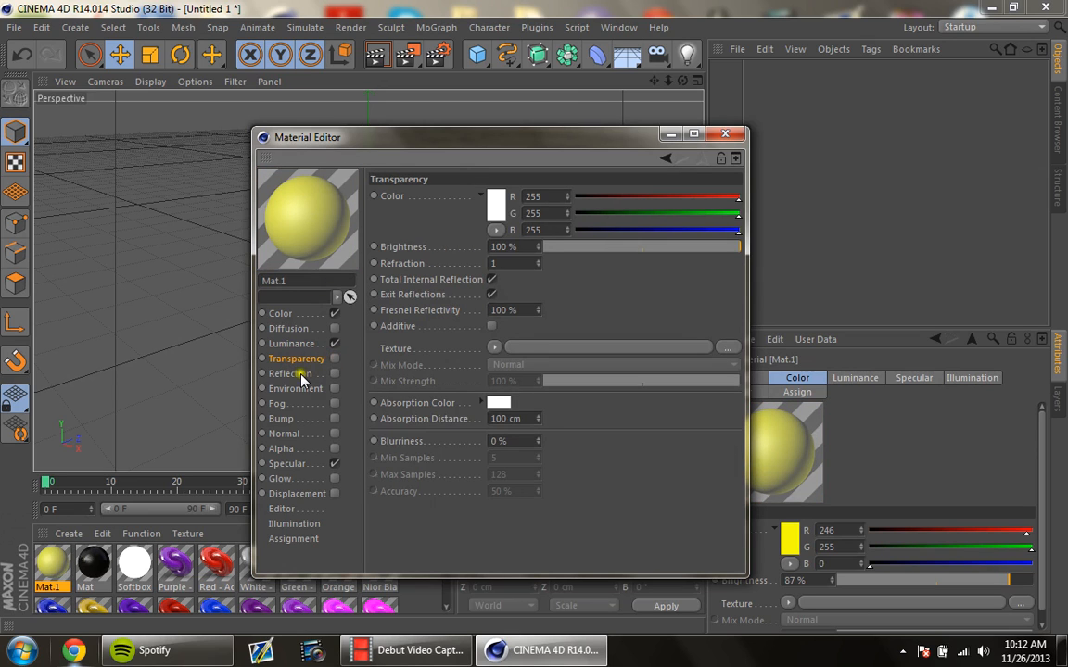
pyautogui.click(336, 373)
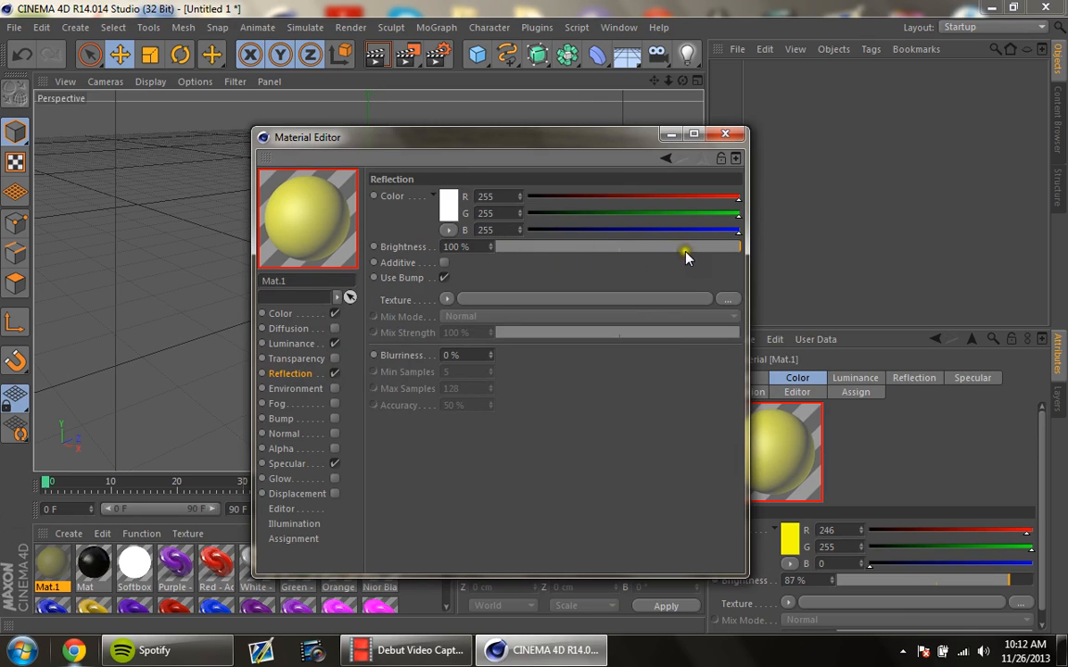
pyautogui.moveTo(729, 256); pyautogui.dragTo(578, 263)
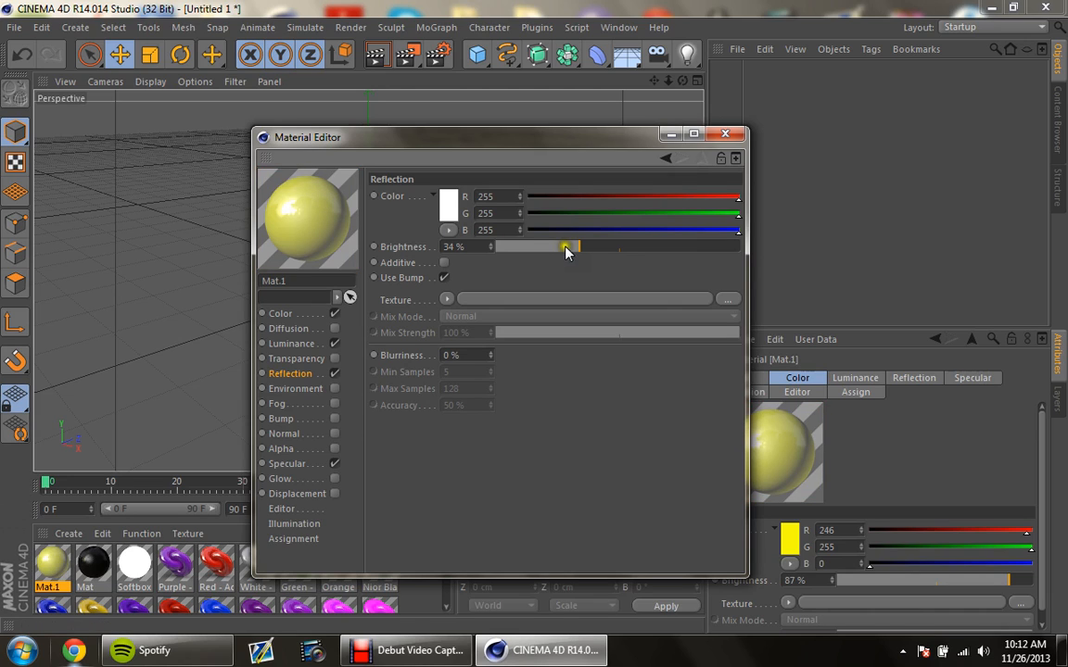
pyautogui.click(292, 390)
pyautogui.click(334, 390)
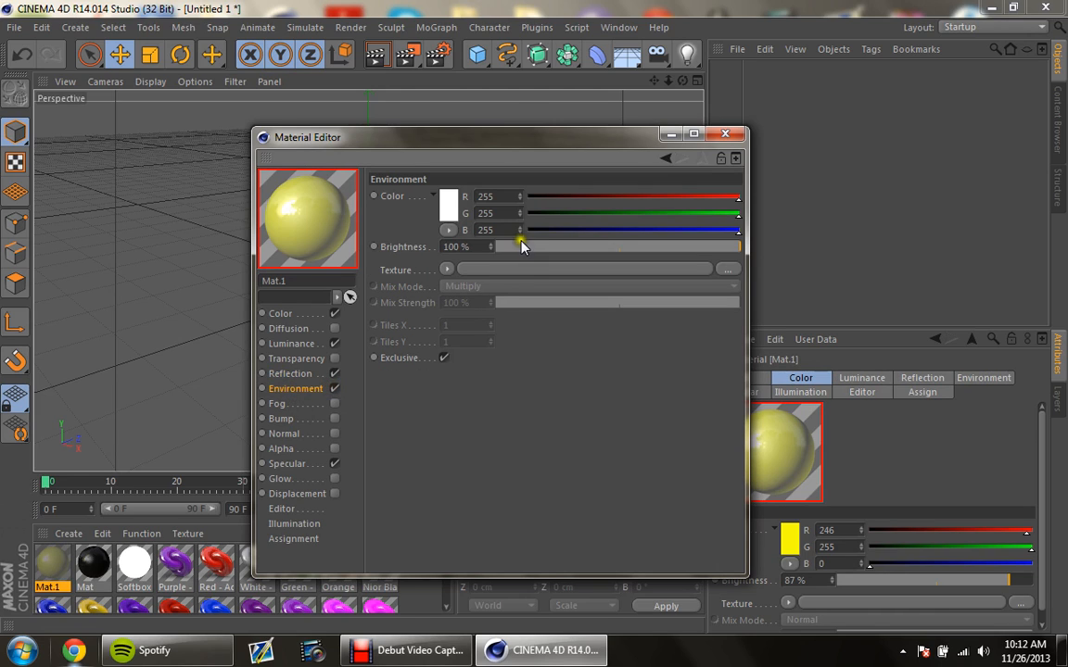
pyautogui.click(446, 270)
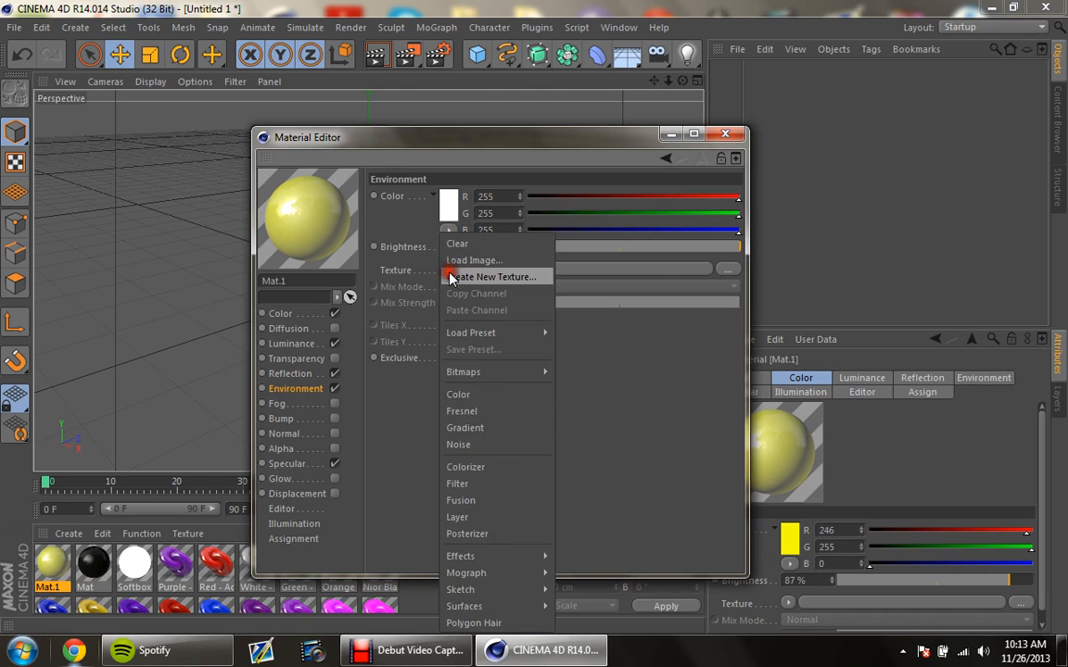
pyautogui.click(630, 382)
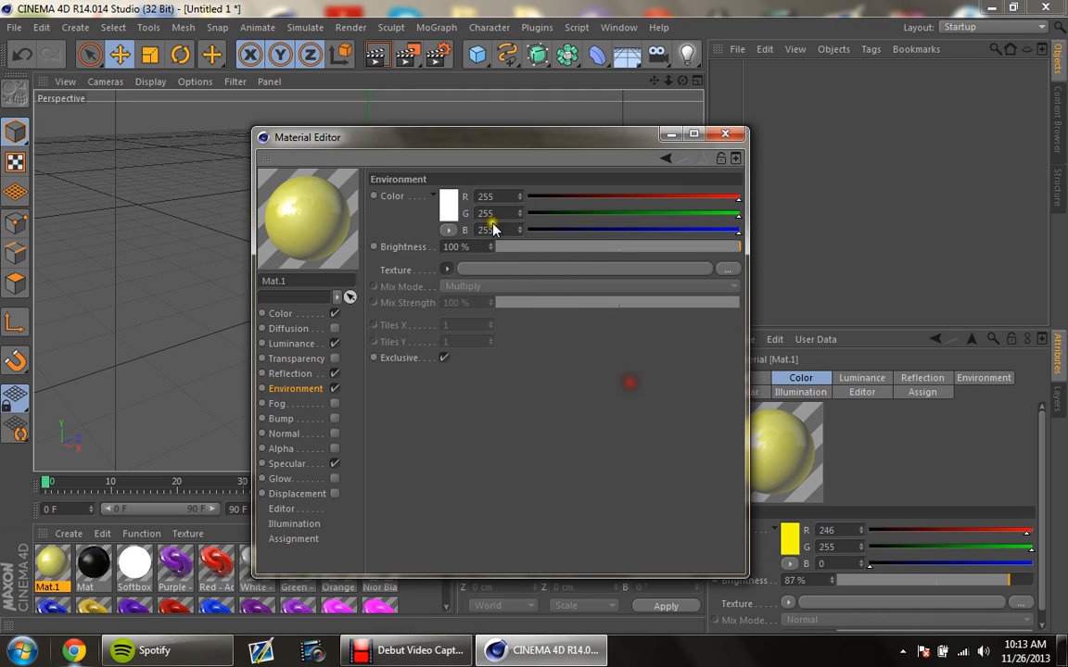
pyautogui.click(334, 388)
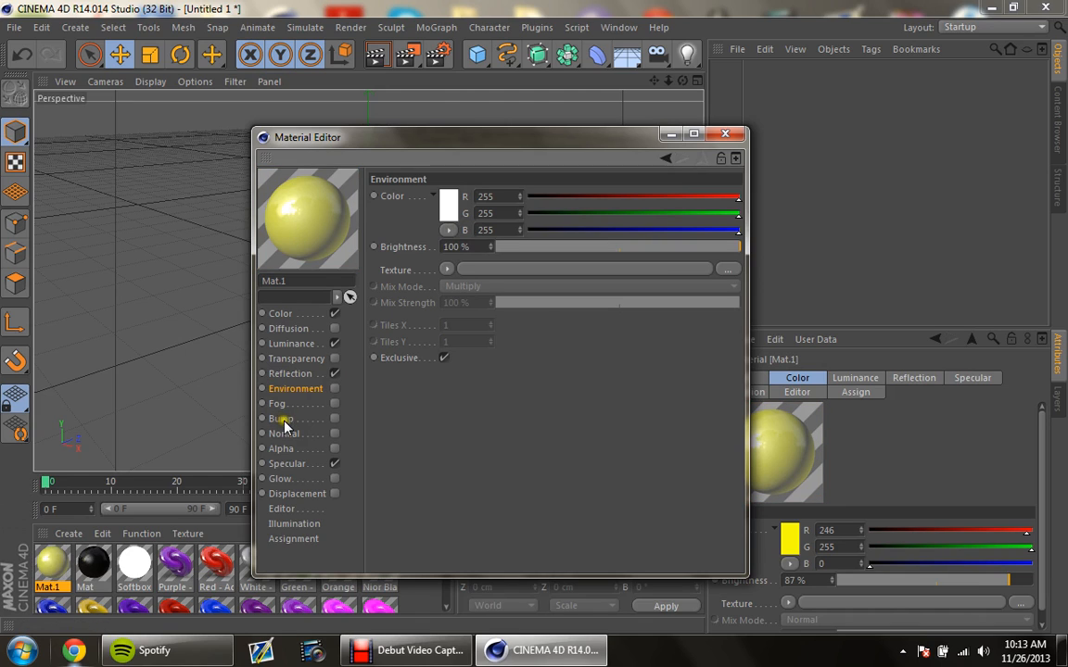
# Step: Enable the material's Glow channel without the material color, using a red glow color (RGB 228, 0, 0) at 52% brightness
pyautogui.click(297, 479)
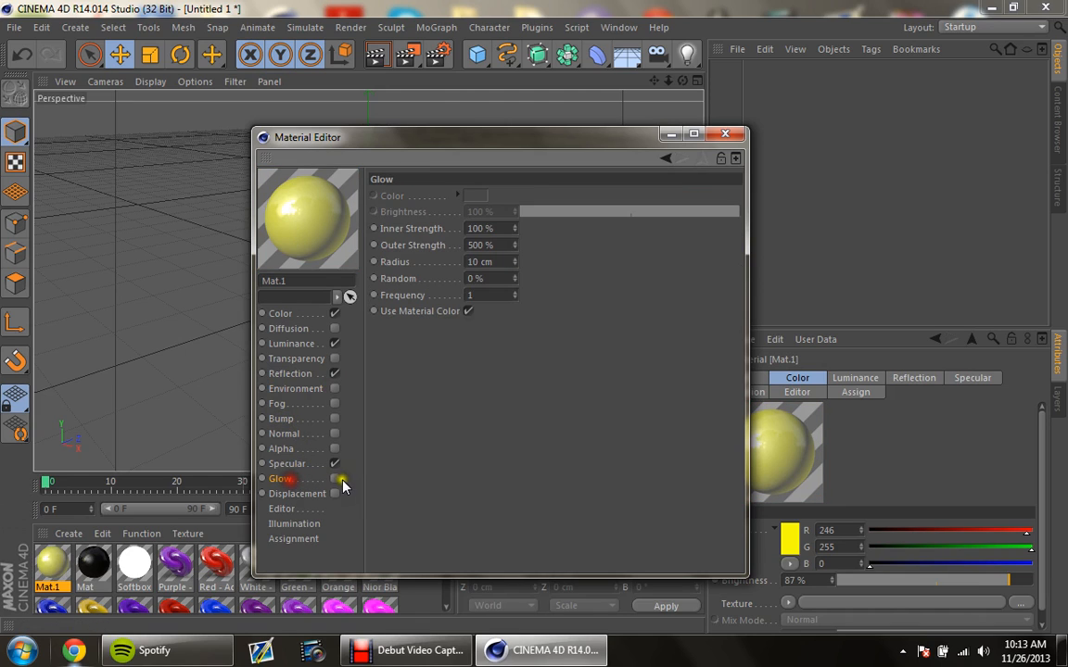
pyautogui.click(335, 479)
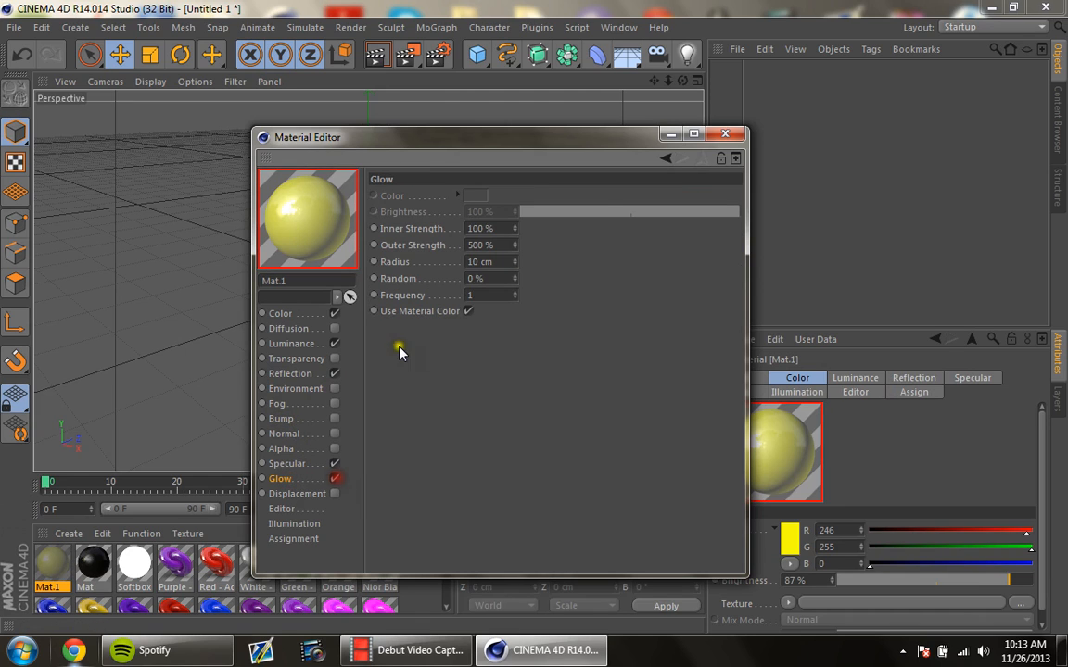
pyautogui.click(468, 310)
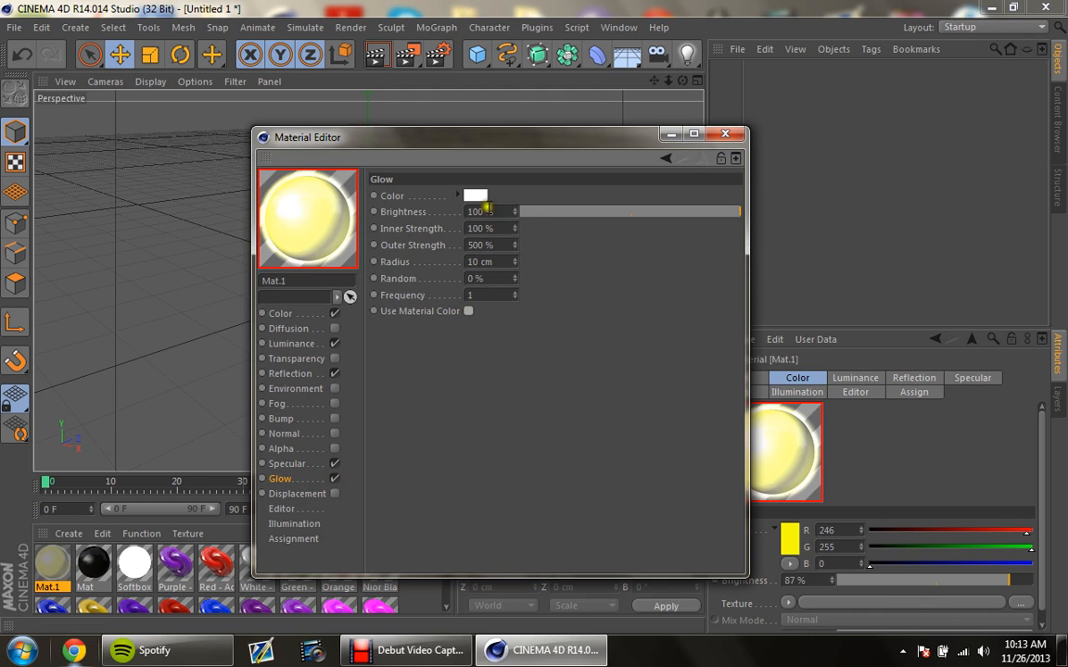
pyautogui.click(474, 195)
pyautogui.moveTo(472, 179); pyautogui.dragTo(496, 161)
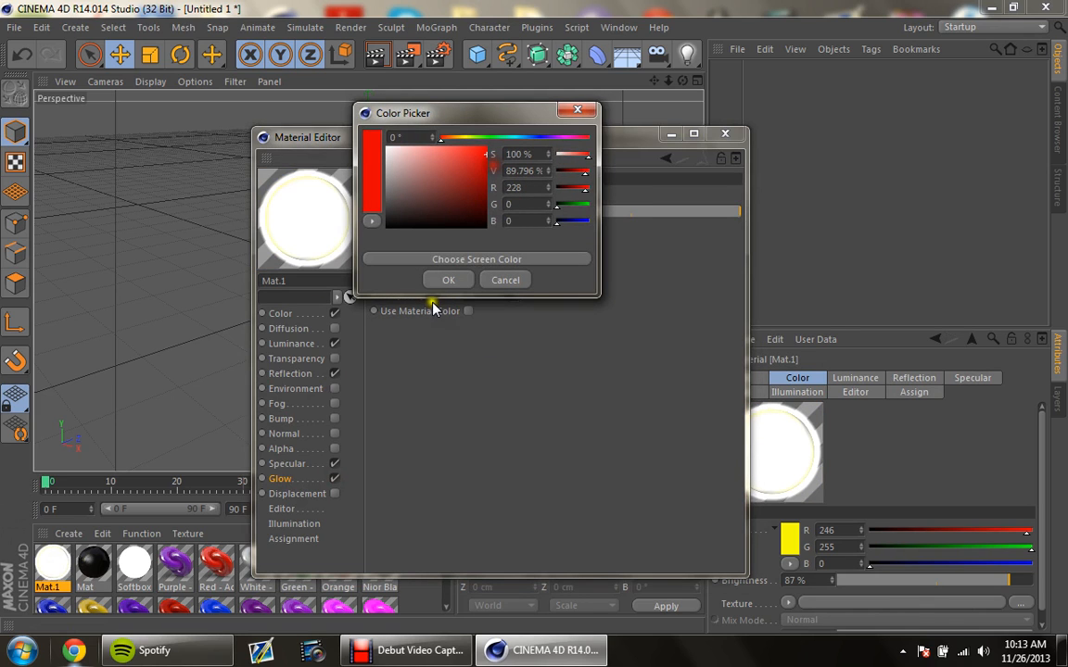
pyautogui.click(447, 280)
pyautogui.moveTo(606, 212); pyautogui.dragTo(634, 211)
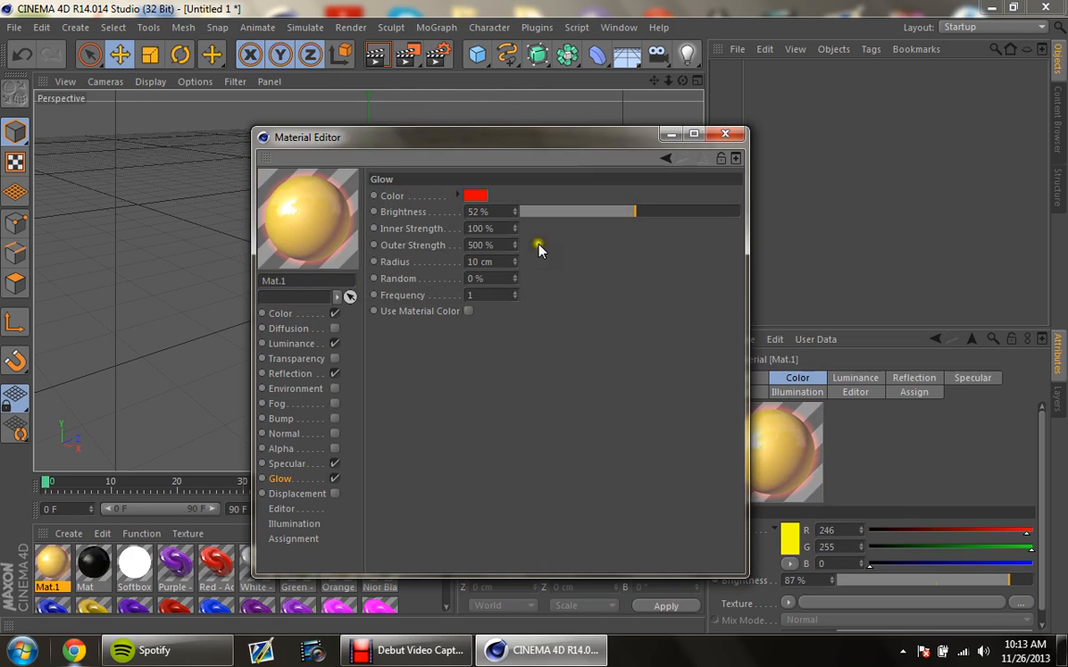
pyautogui.click(725, 134)
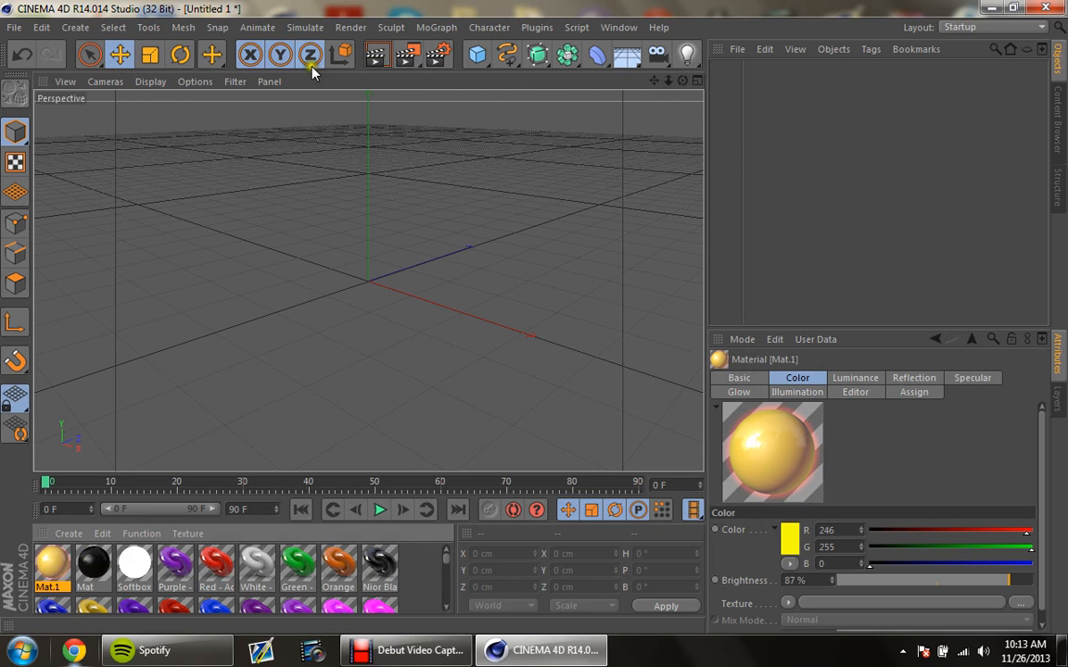
pyautogui.click(478, 56)
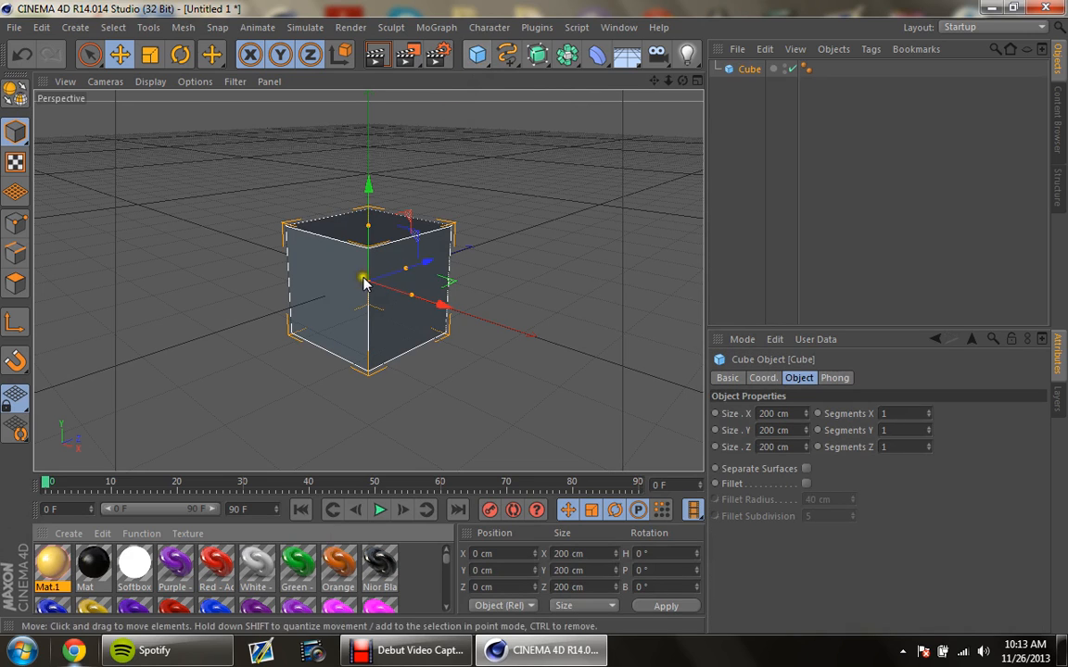
pyautogui.click(752, 70)
pyautogui.press('Delete')
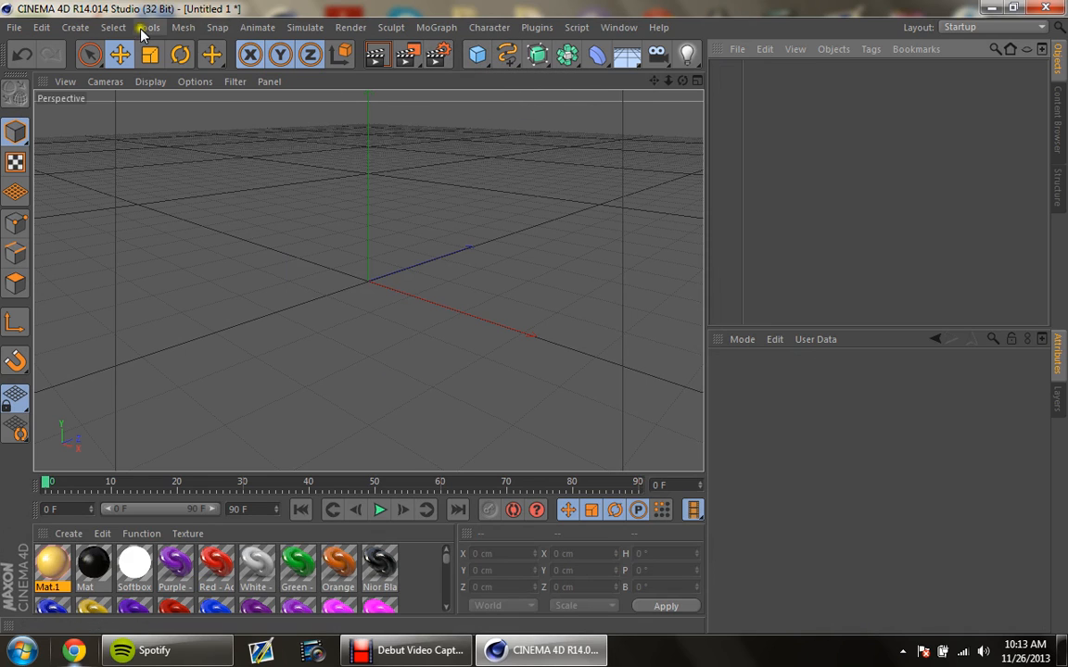
# Step: Add a MoText object to the scene and set its height to 300 cm
pyautogui.click(445, 29)
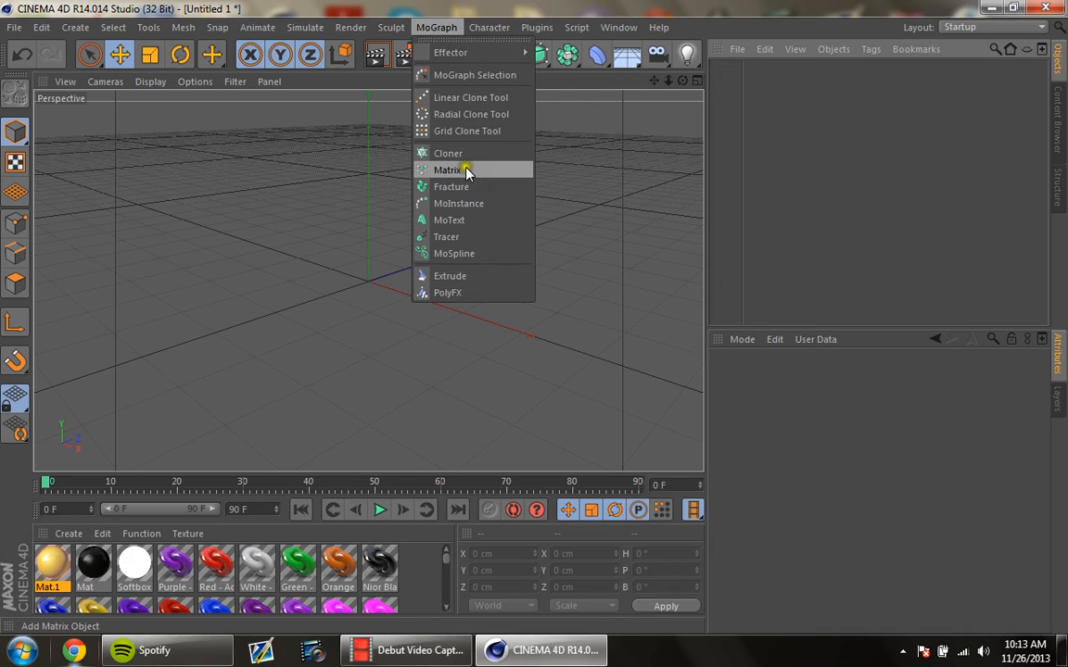
pyautogui.click(439, 223)
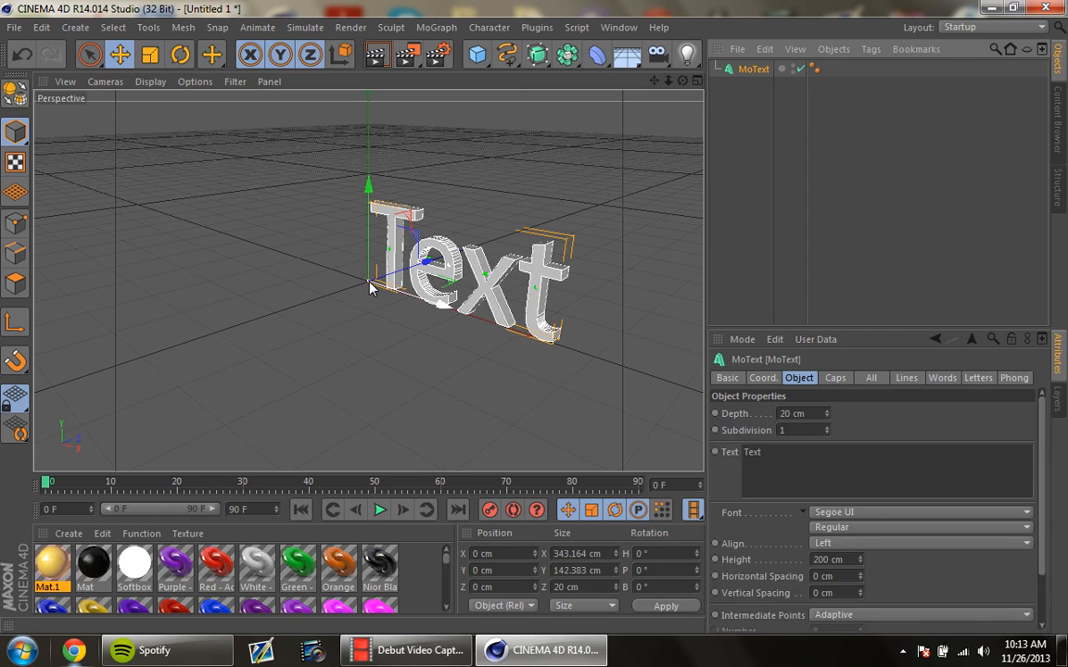
pyautogui.moveTo(682, 82)
pyautogui.mouseDown()
pyautogui.moveTo(529, 326)
pyautogui.moveTo(535, 319)
pyautogui.mouseUp()
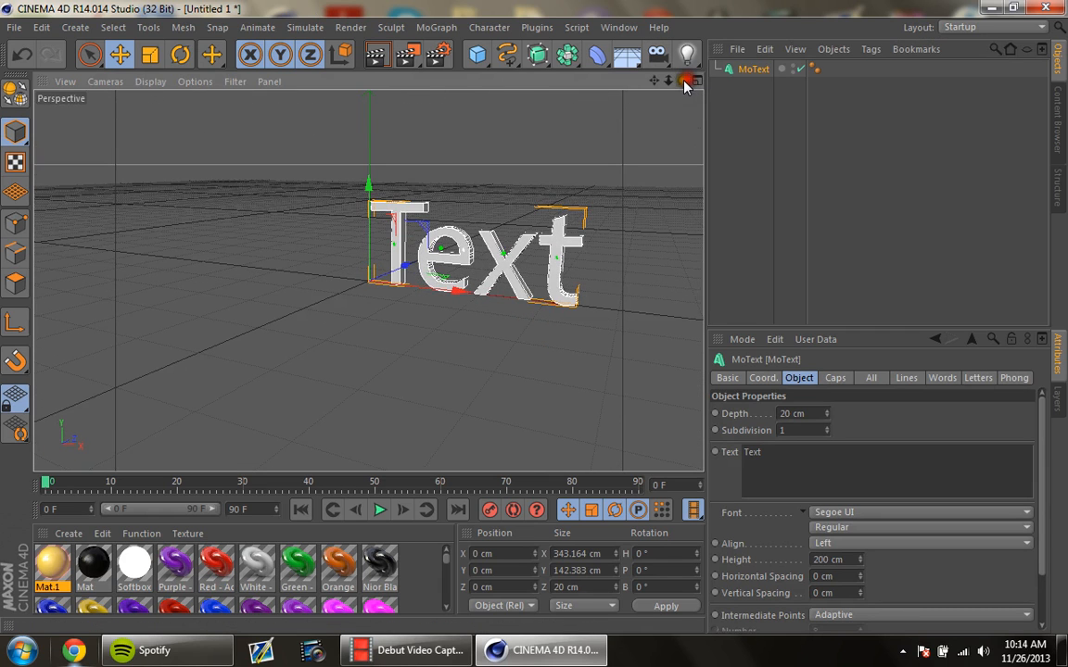
pyautogui.moveTo(653, 82); pyautogui.dragTo(547, 321)
pyautogui.click(818, 559)
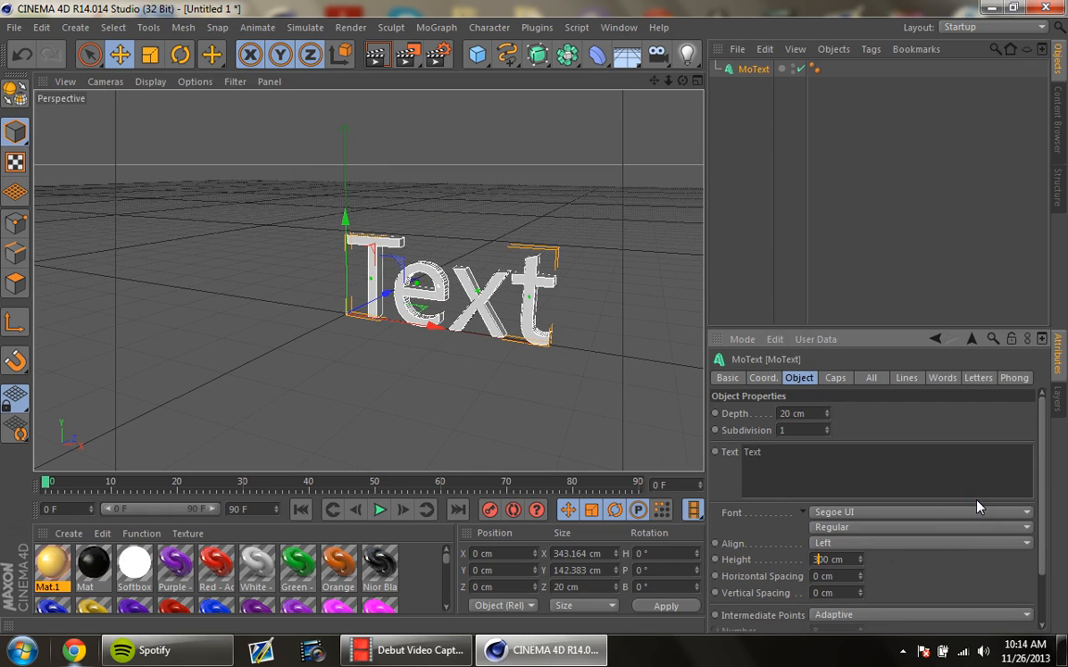
pyautogui.click(964, 614)
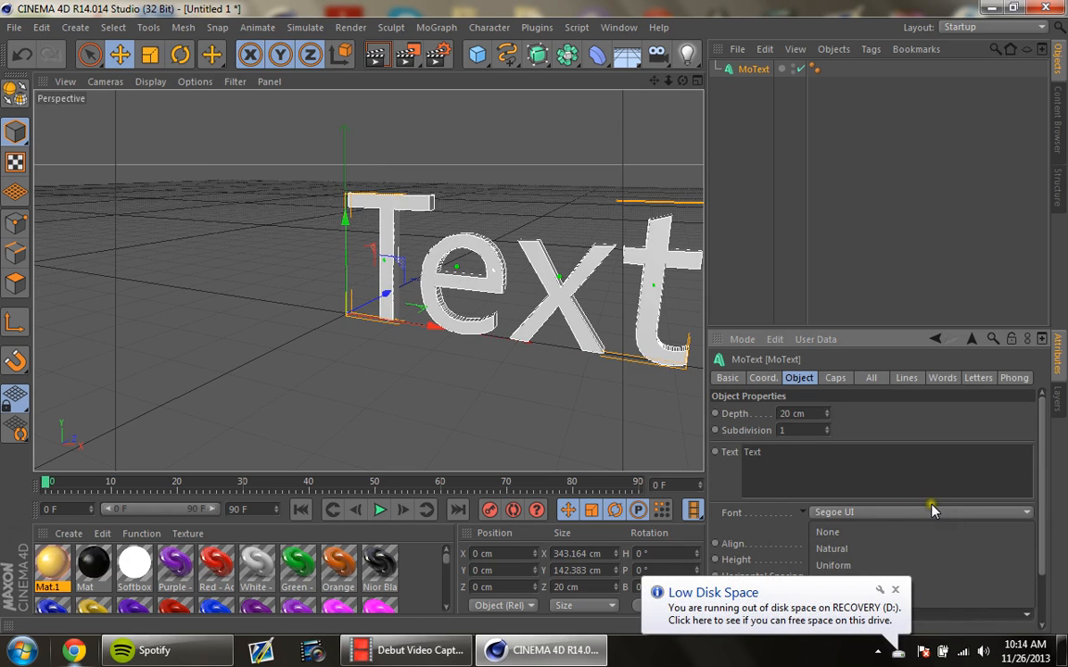
pyautogui.click(768, 533)
# Step: Try right alignment for the MoText, and settle on Middle alignment
pyautogui.click(839, 543)
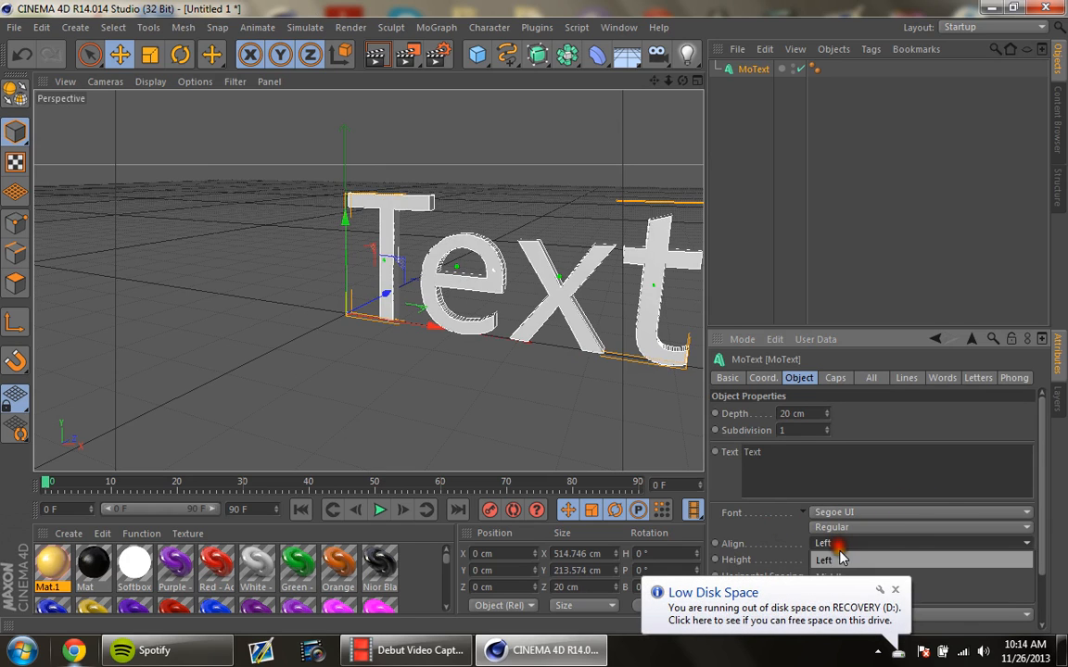
pyautogui.click(885, 576)
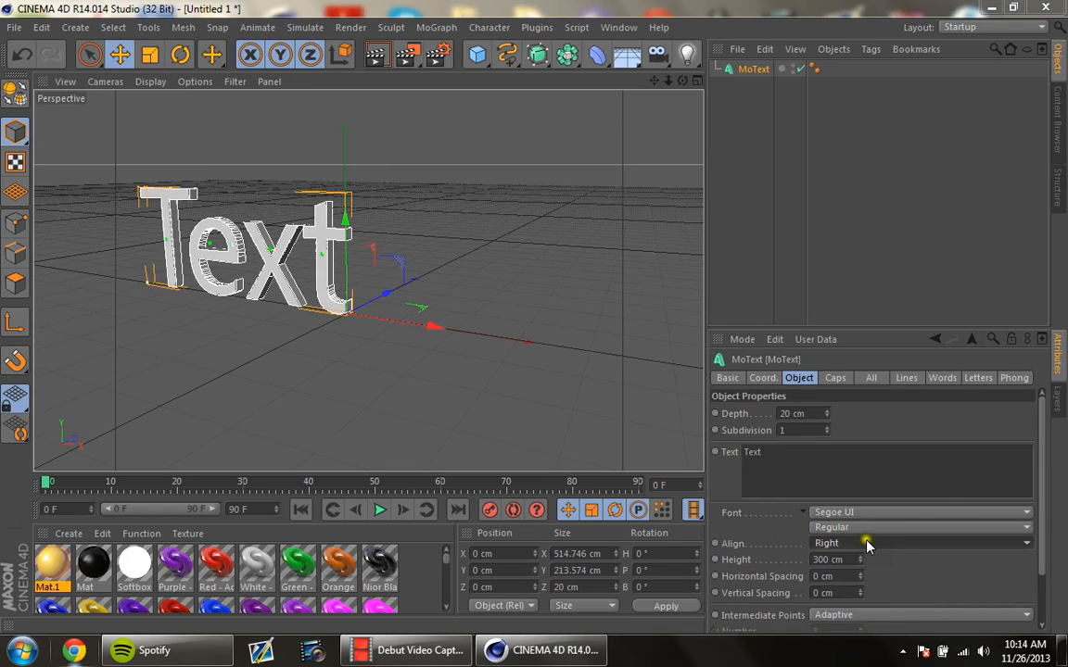
pyautogui.click(863, 543)
pyautogui.click(867, 574)
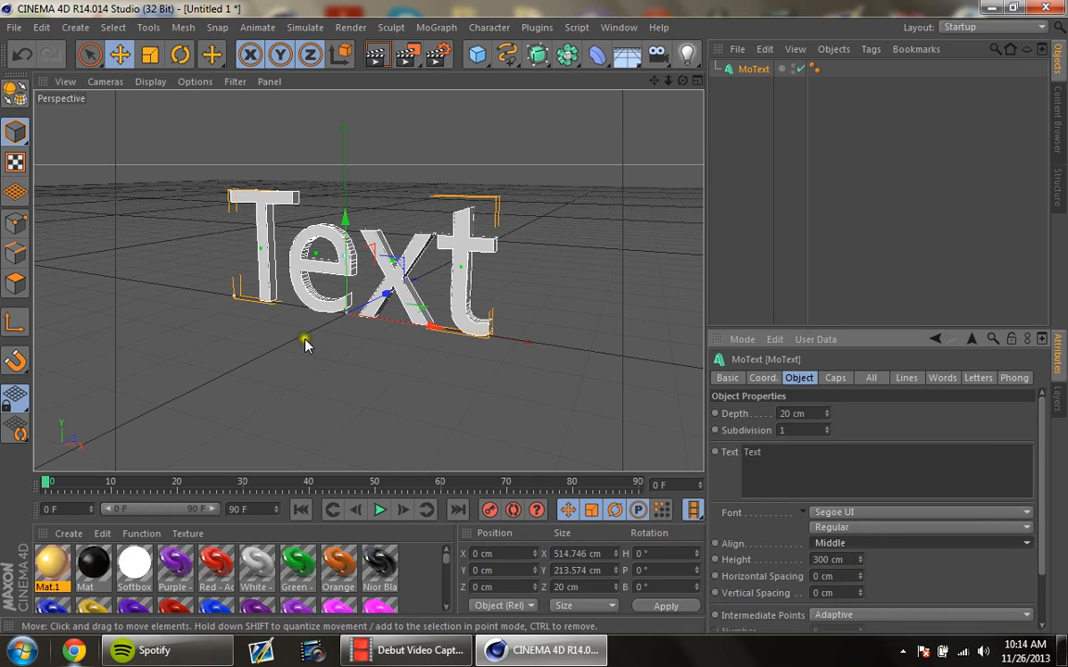
# Step: Change the MoText's font to REBOARD and set its horizontal spacing to 36 cm
pyautogui.click(881, 517)
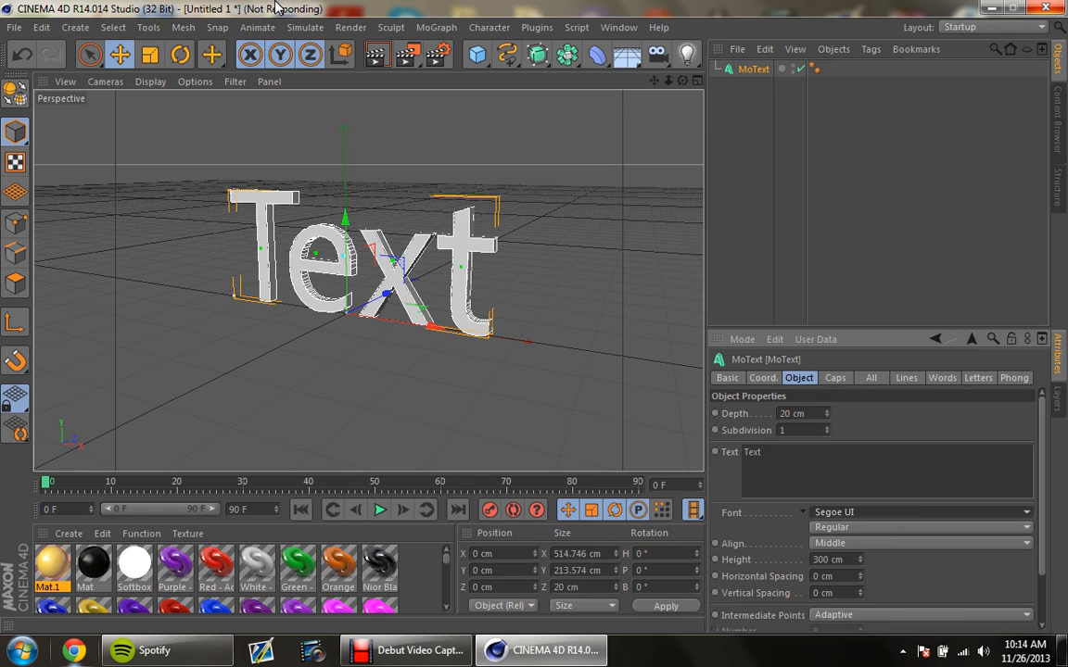
pyautogui.click(849, 512)
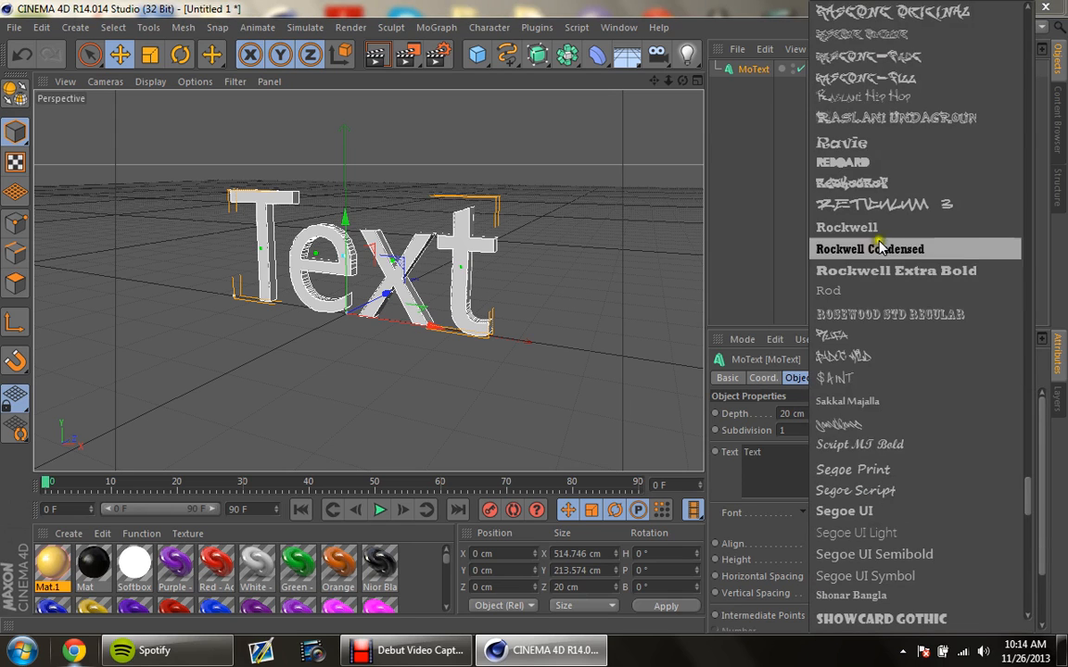
pyautogui.click(882, 165)
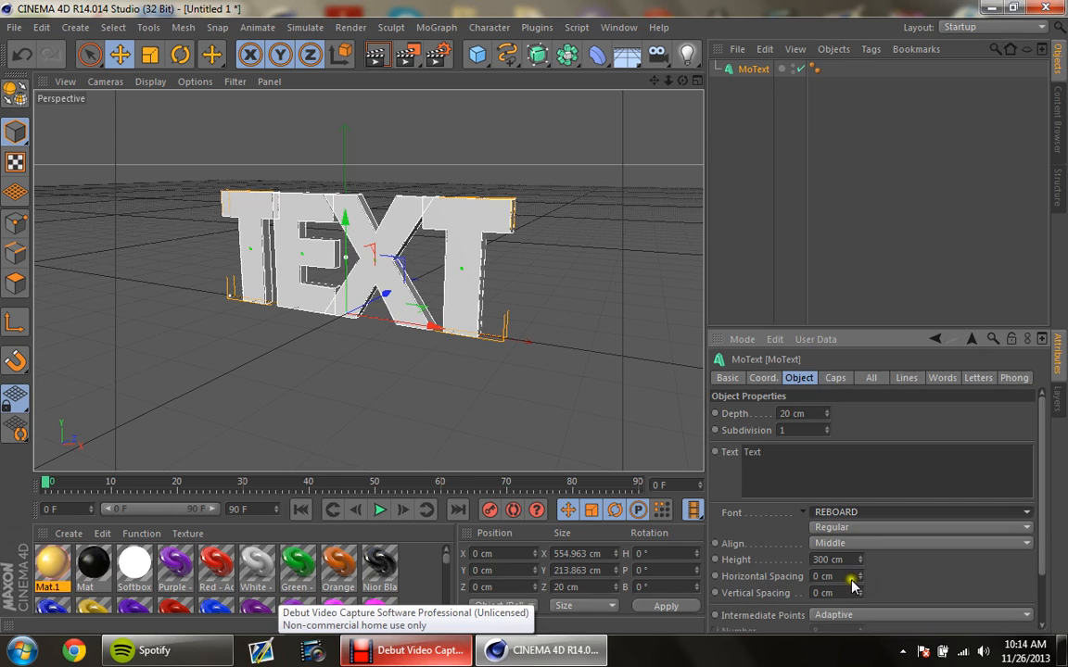
pyautogui.moveTo(862, 578); pyautogui.dragTo(862, 577)
# Step: Set the MoText's extrusion depth to 100 cm
pyautogui.click(786, 414)
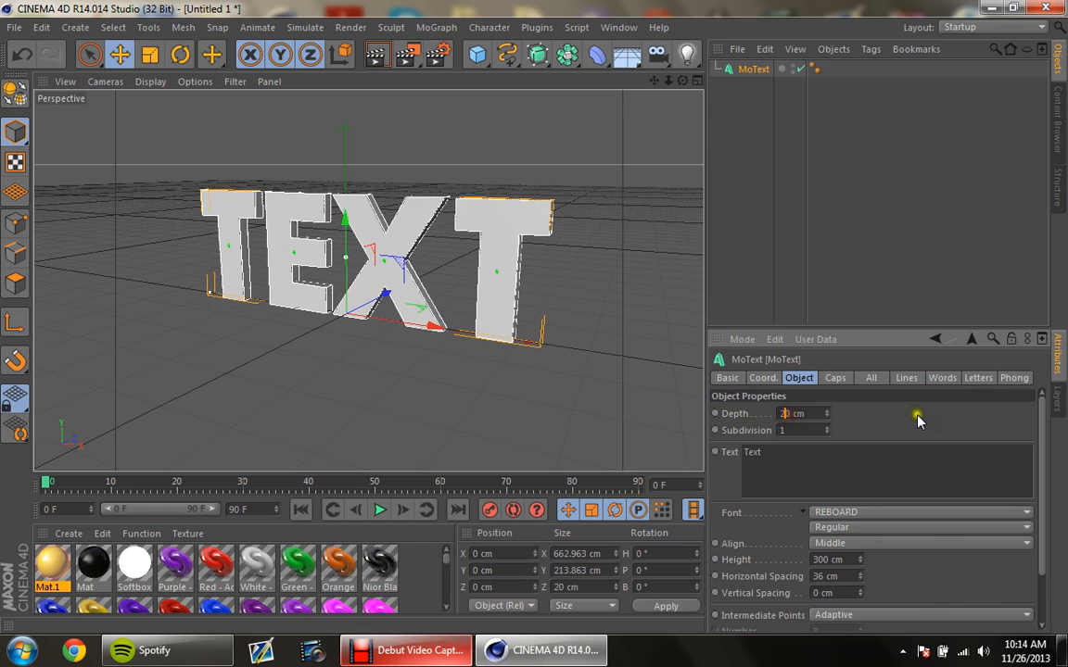
pyautogui.press('BackSpace')
pyautogui.write('100')
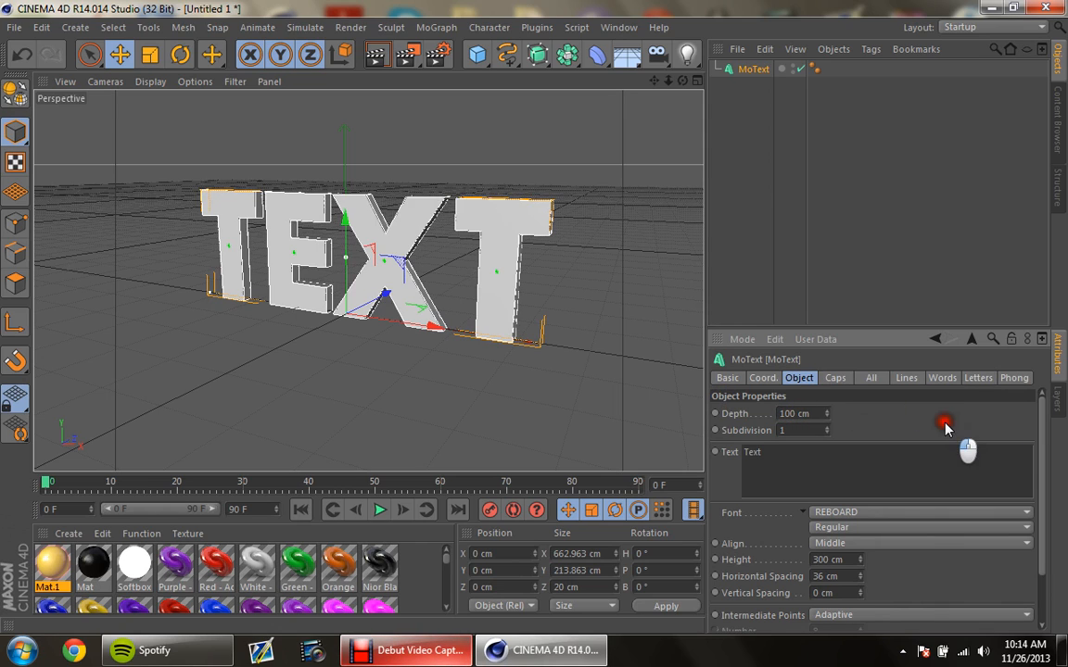
pyautogui.press('Return')
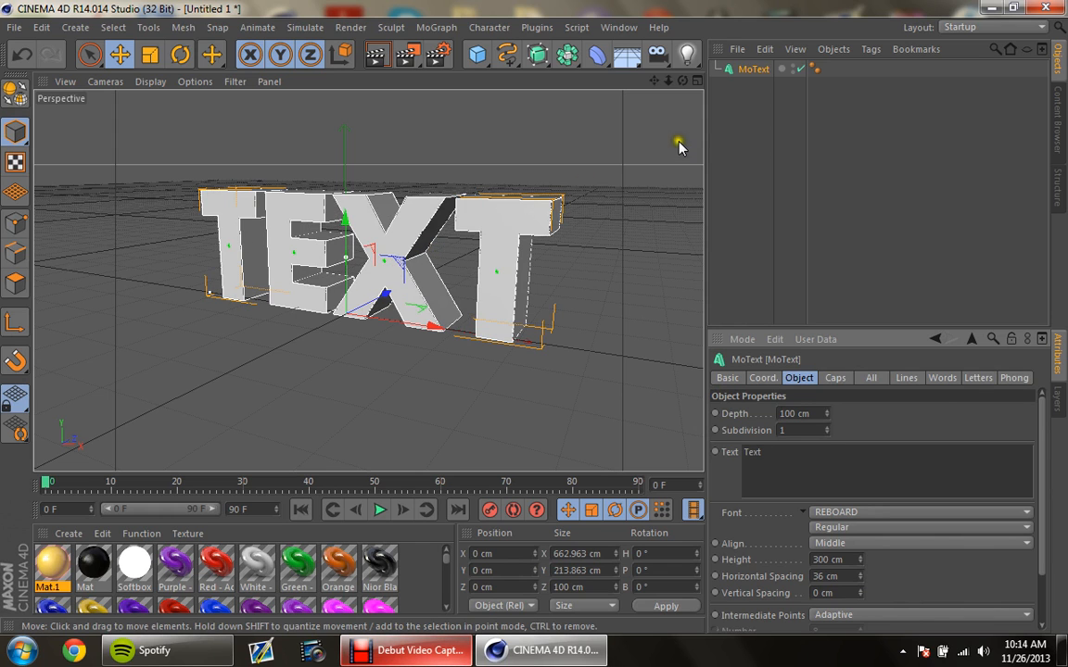
# Step: Set both the start and end caps of the MoText to Fillet Cap
pyautogui.moveTo(683, 82); pyautogui.dragTo(535, 322)
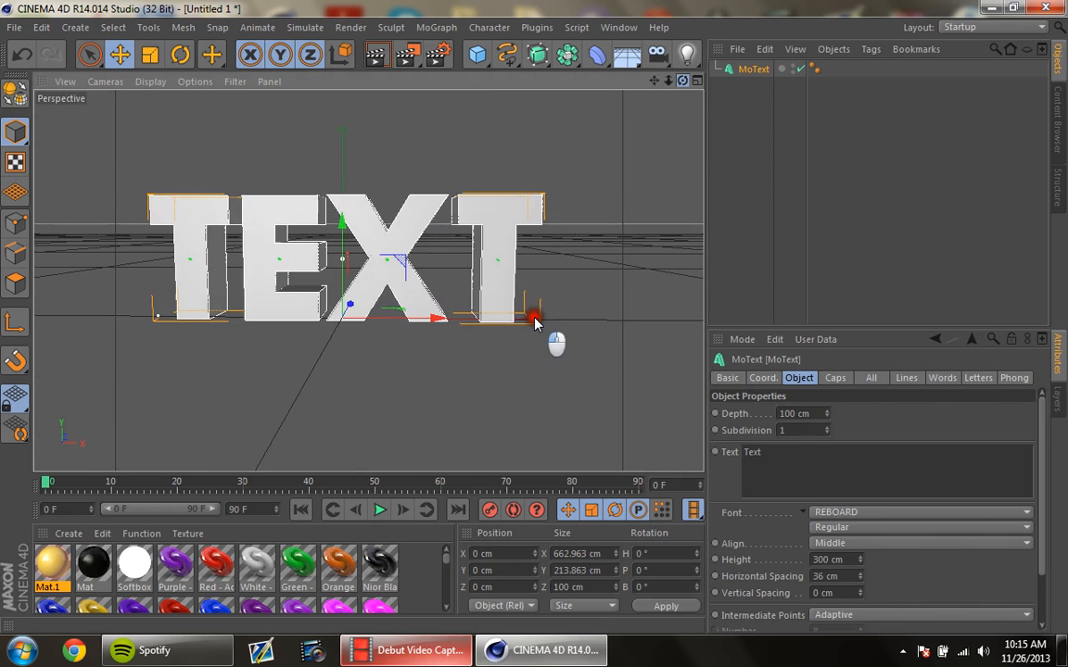
pyautogui.click(752, 70)
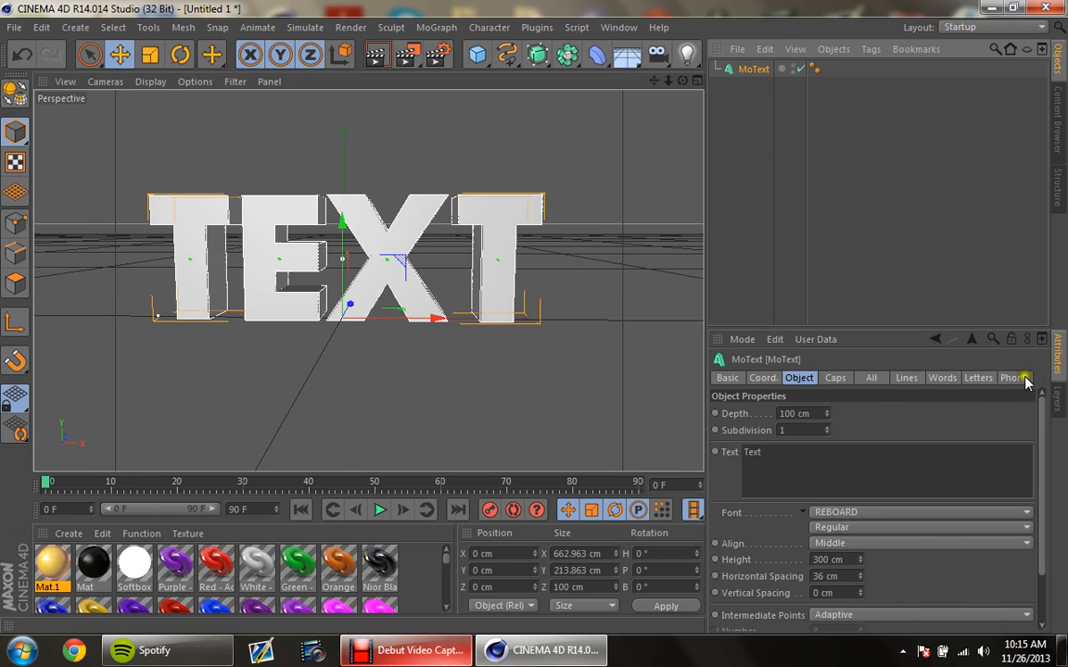
pyautogui.click(837, 378)
pyautogui.click(799, 378)
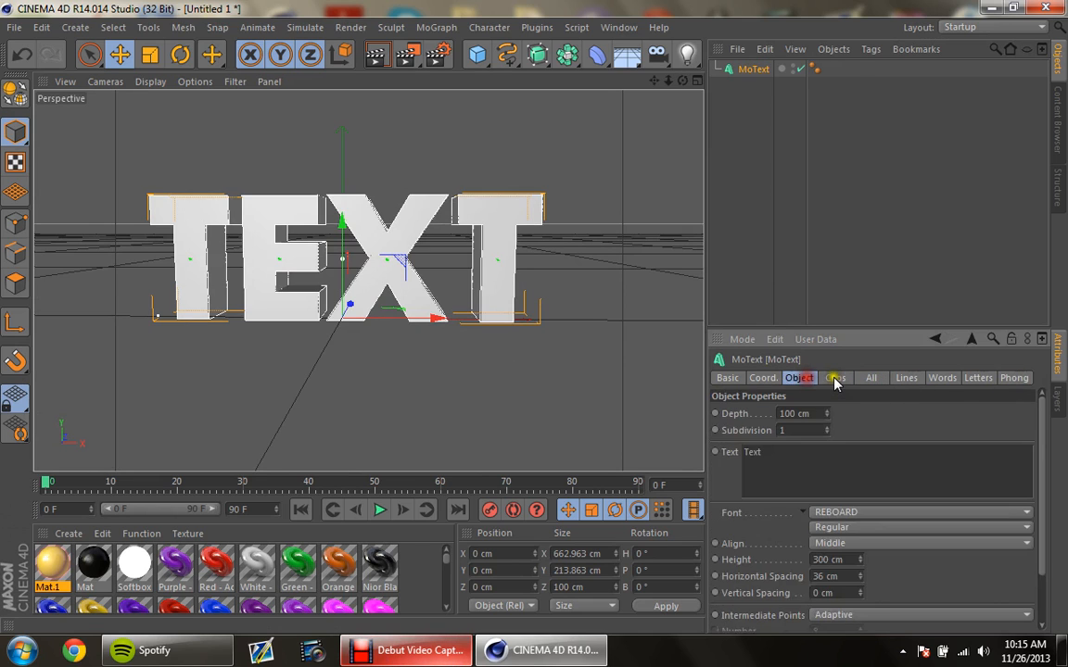
pyautogui.click(834, 378)
pyautogui.click(802, 379)
pyautogui.click(831, 381)
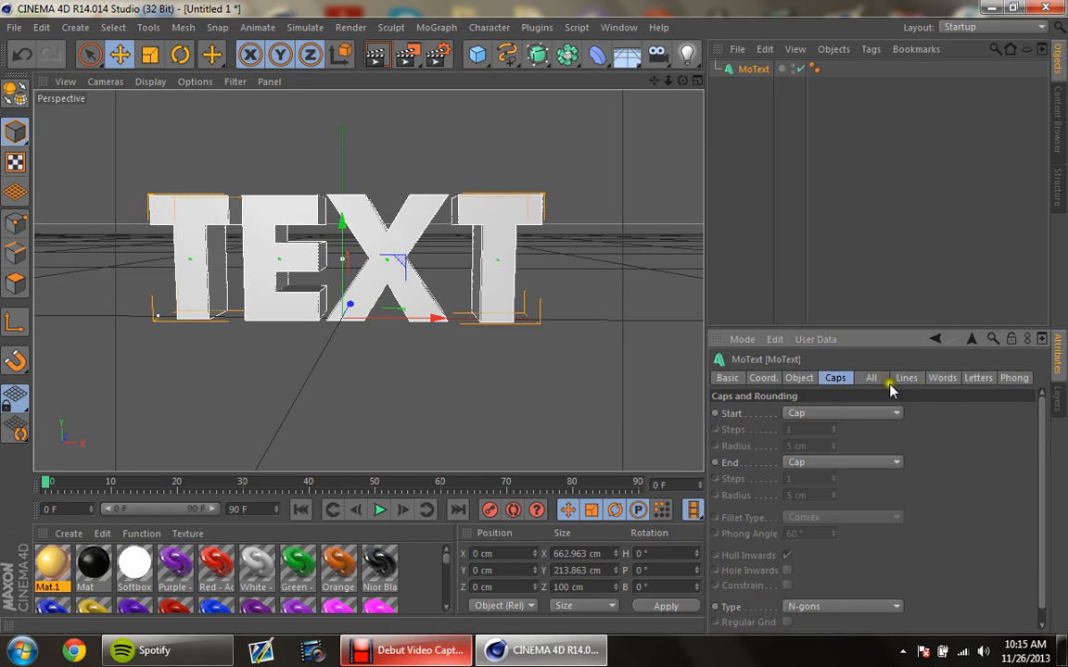
pyautogui.click(843, 414)
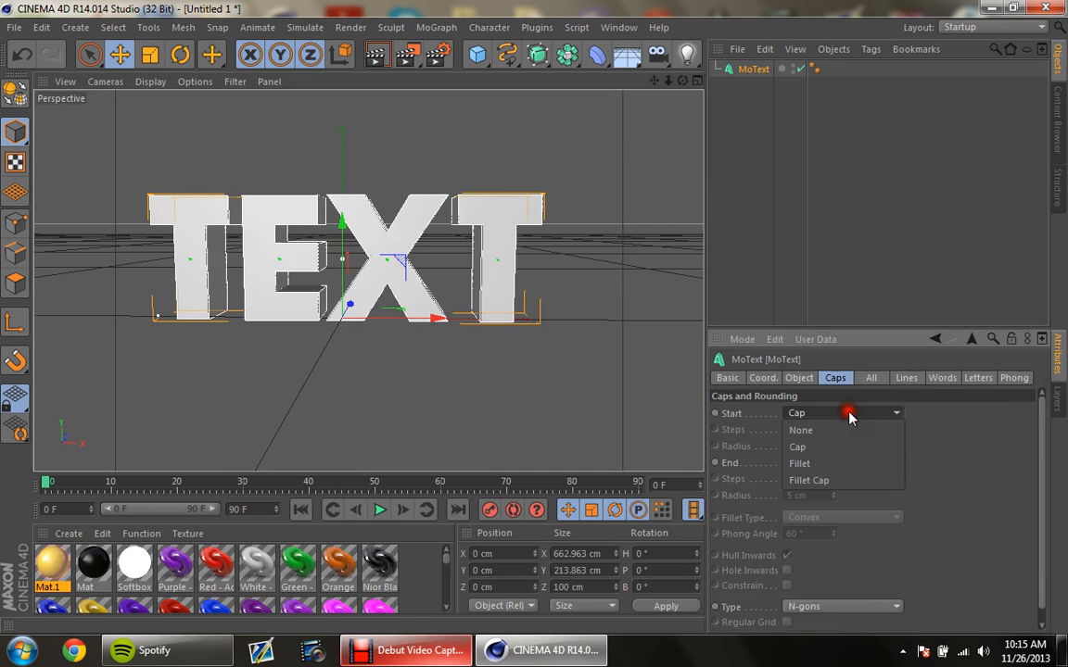
pyautogui.click(832, 481)
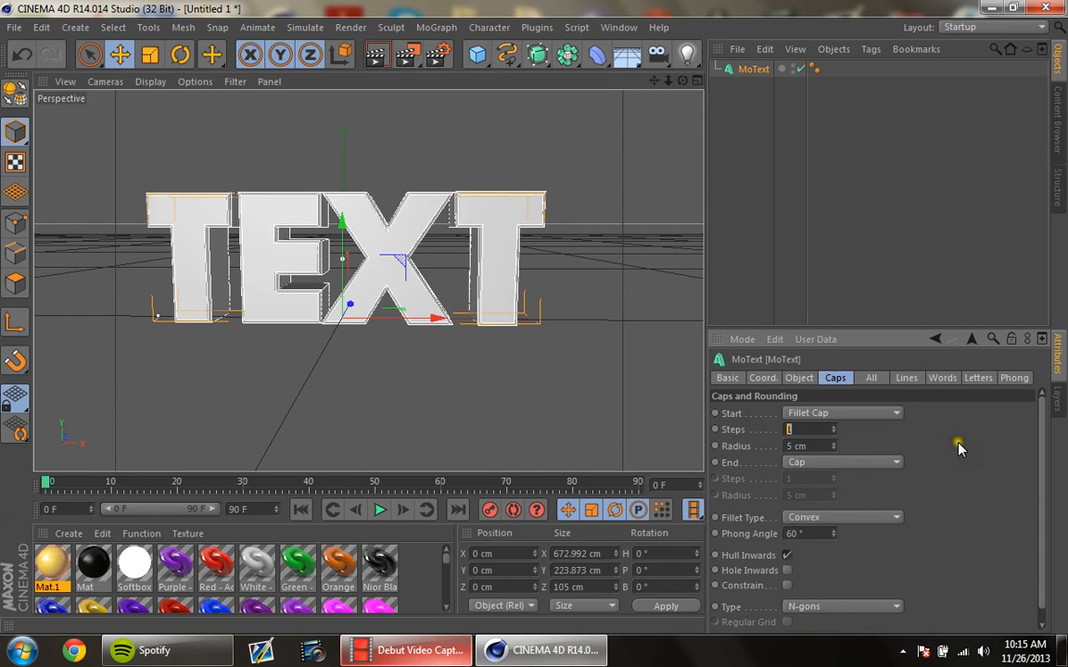
pyautogui.click(845, 463)
pyautogui.click(853, 526)
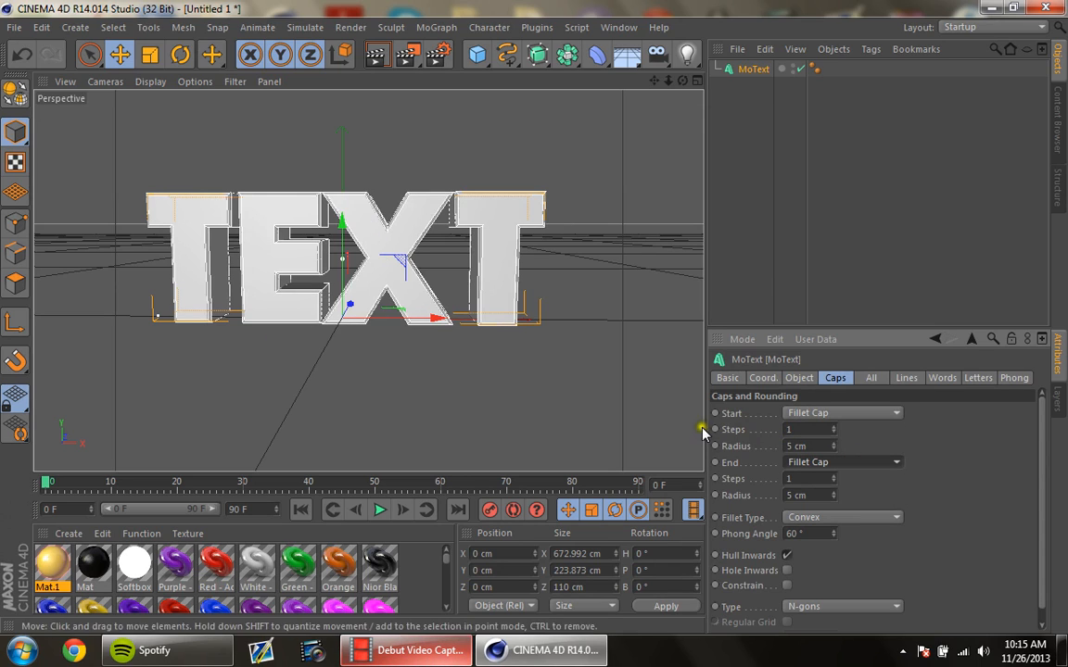
# Step: Set the start and end fillet cap steps to 5 and inspect the rounded edges on the deselected text
pyautogui.moveTo(802, 430); pyautogui.dragTo(729, 432)
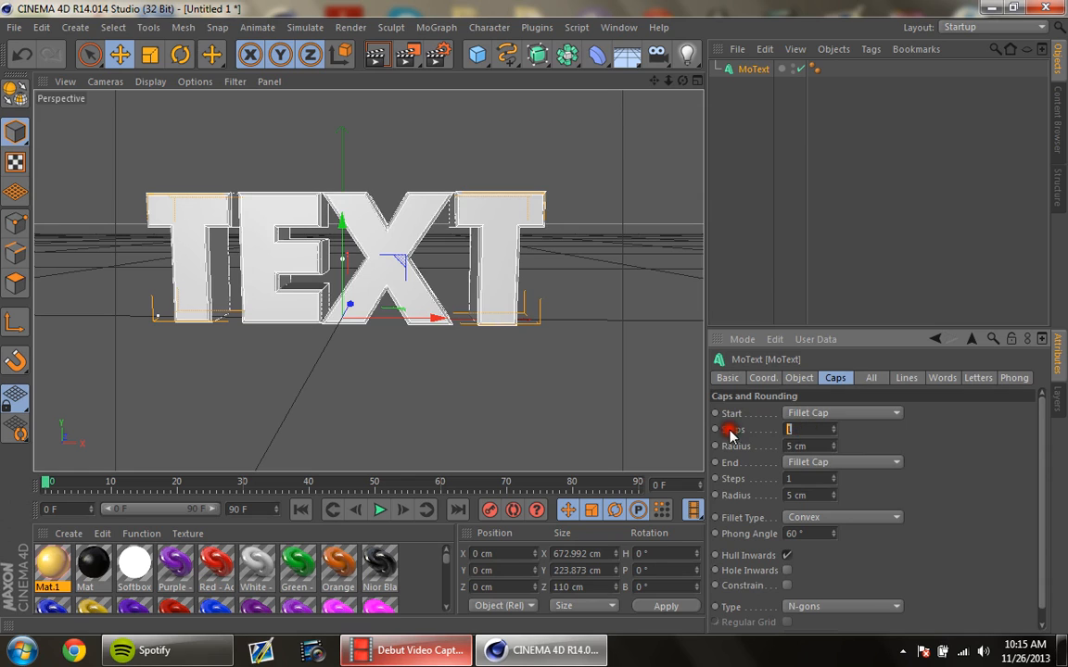
pyautogui.write('5')
pyautogui.moveTo(804, 479); pyautogui.dragTo(661, 462)
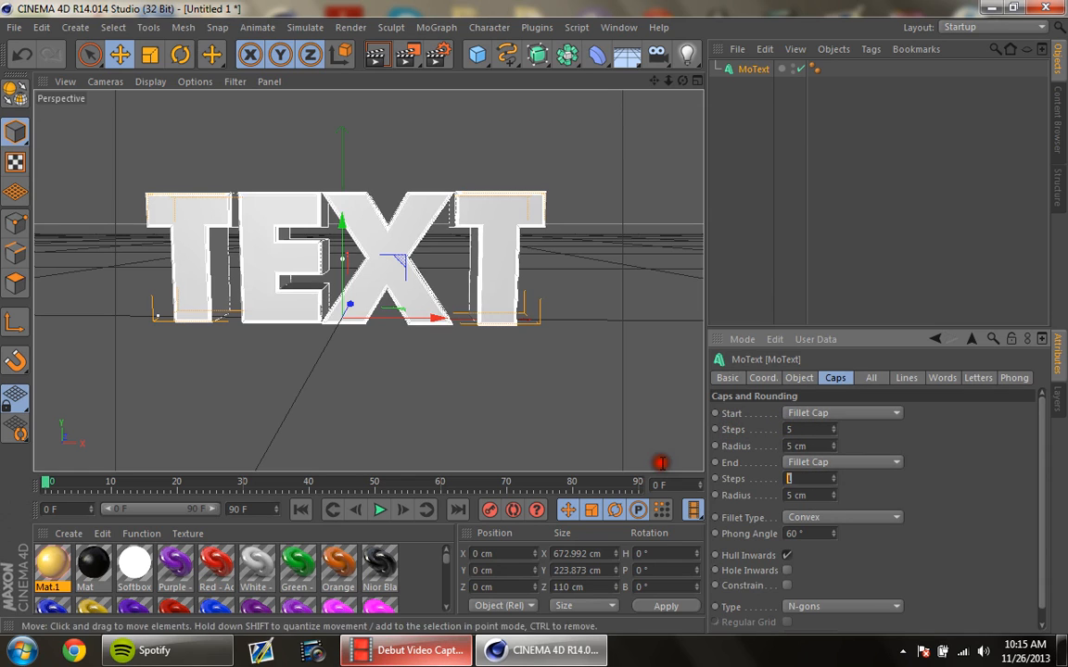
pyautogui.write('5')
pyautogui.click(925, 489)
pyautogui.click(630, 197)
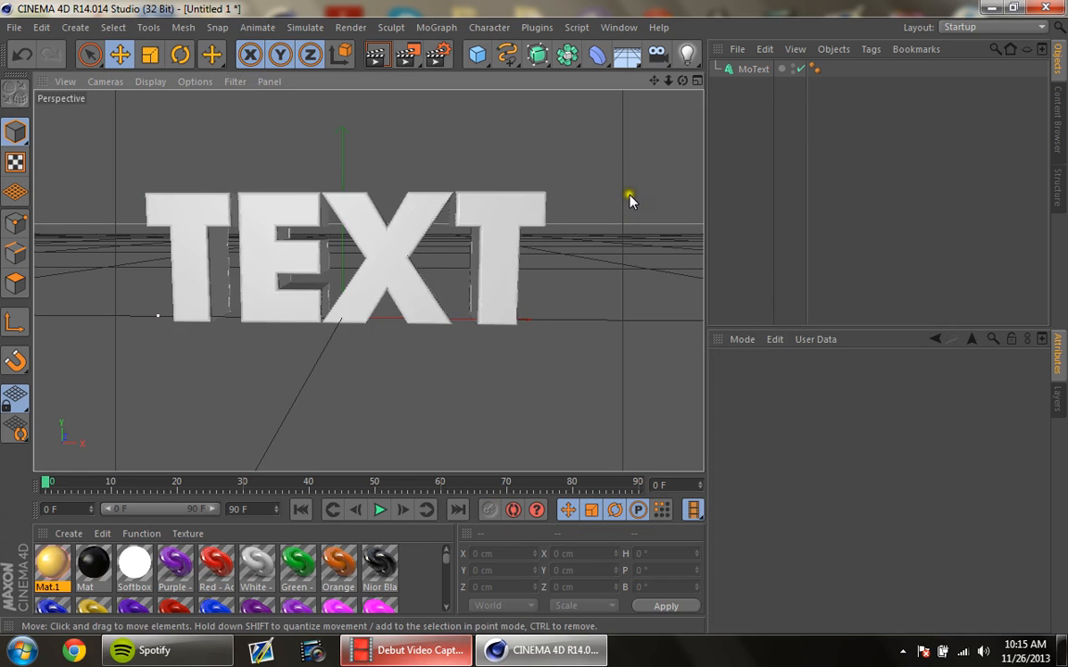
pyautogui.moveTo(684, 82); pyautogui.dragTo(534, 319)
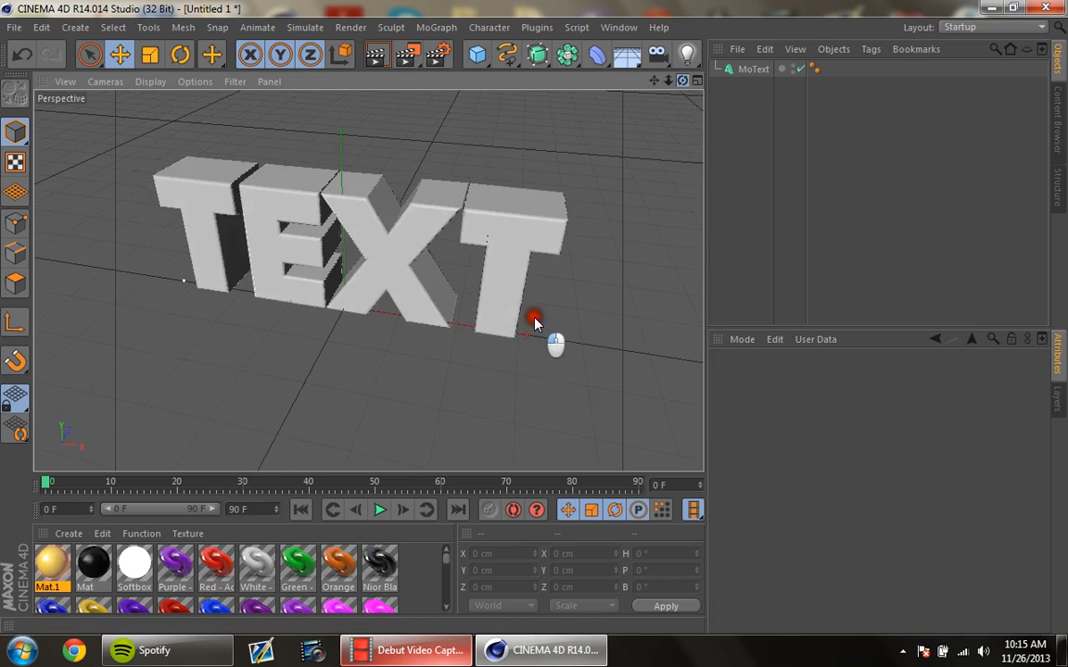
# Step: Set the MoText's start and end fillet cap steps to 1 and deselect the text
pyautogui.click(769, 70)
pyautogui.moveTo(809, 430); pyautogui.dragTo(711, 441)
pyautogui.moveTo(797, 477); pyautogui.dragTo(751, 473)
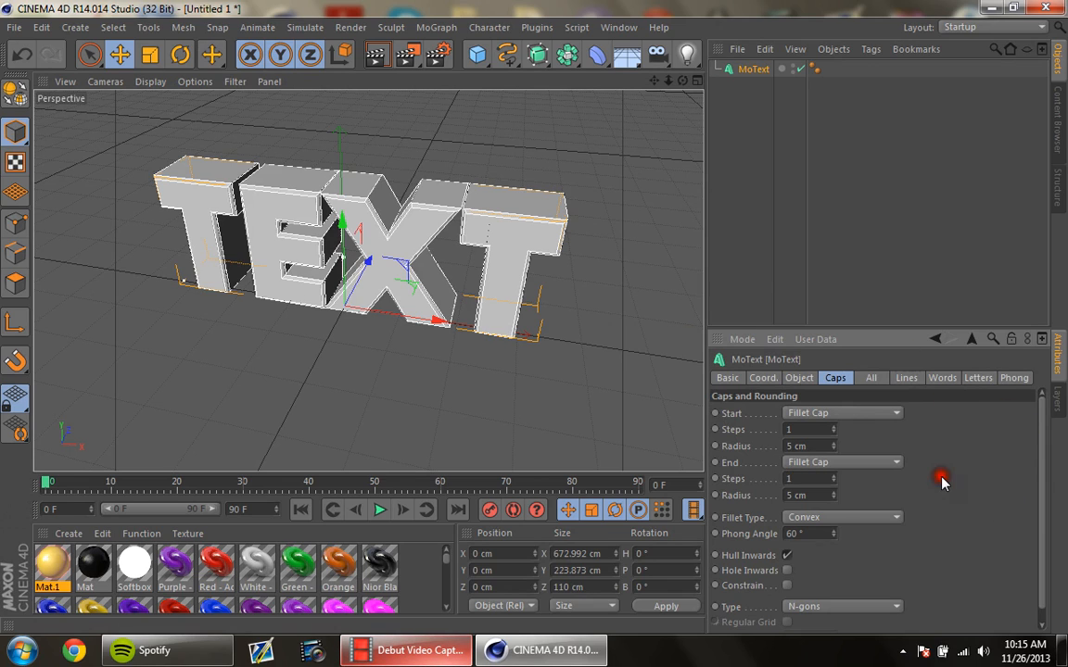
pyautogui.click(628, 301)
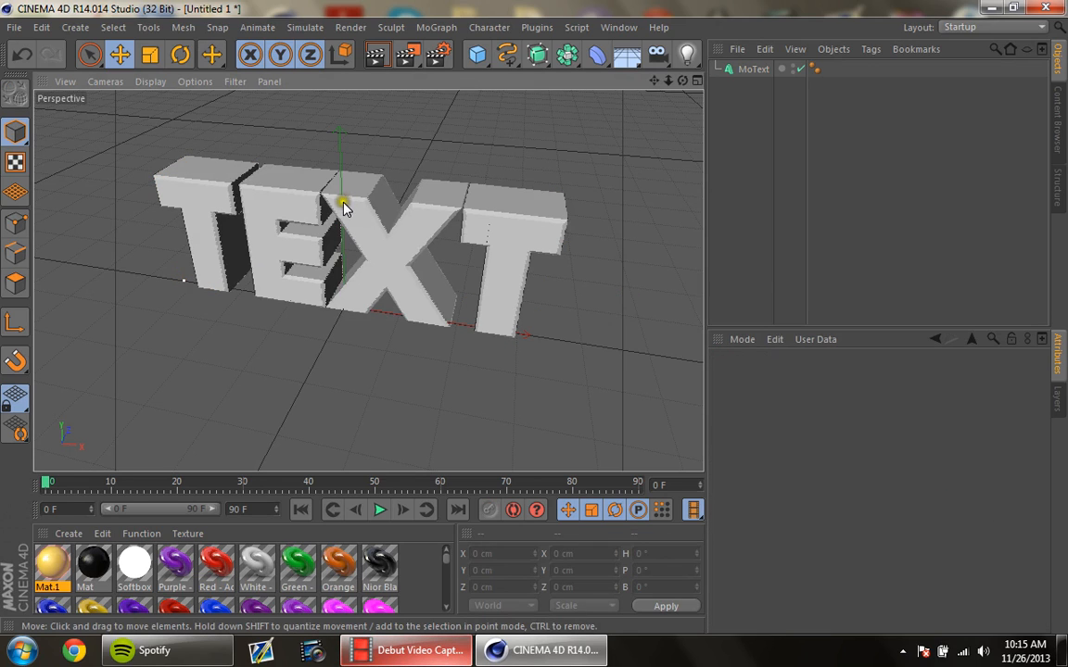
# Step: Set both the start and end caps of the MoText to Cap
pyautogui.click(753, 69)
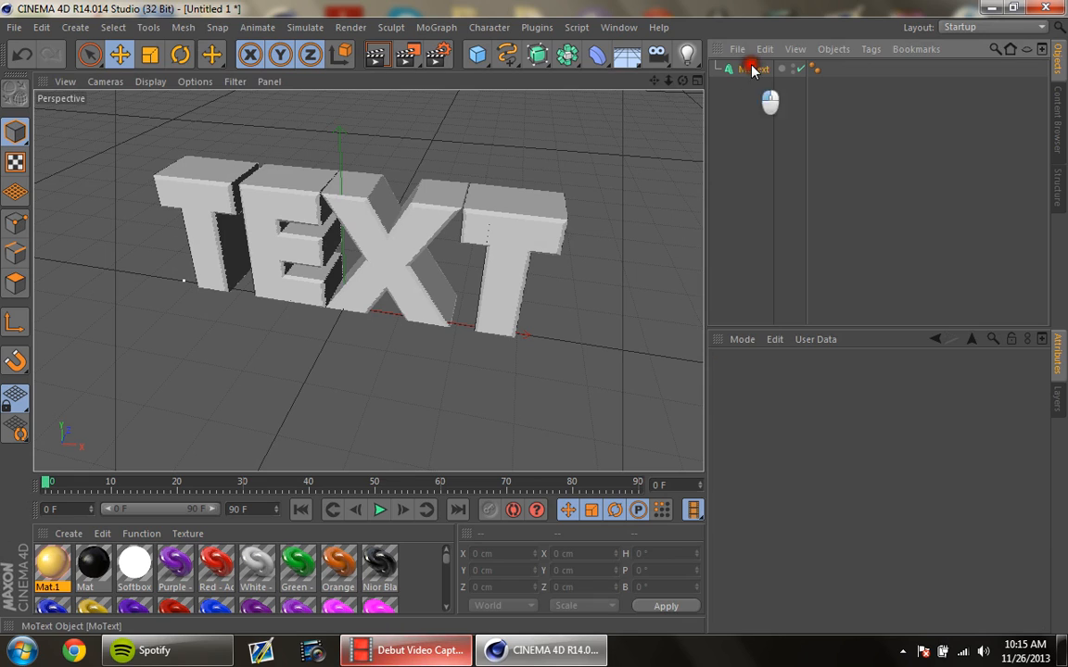
pyautogui.moveTo(794, 429); pyautogui.dragTo(731, 432)
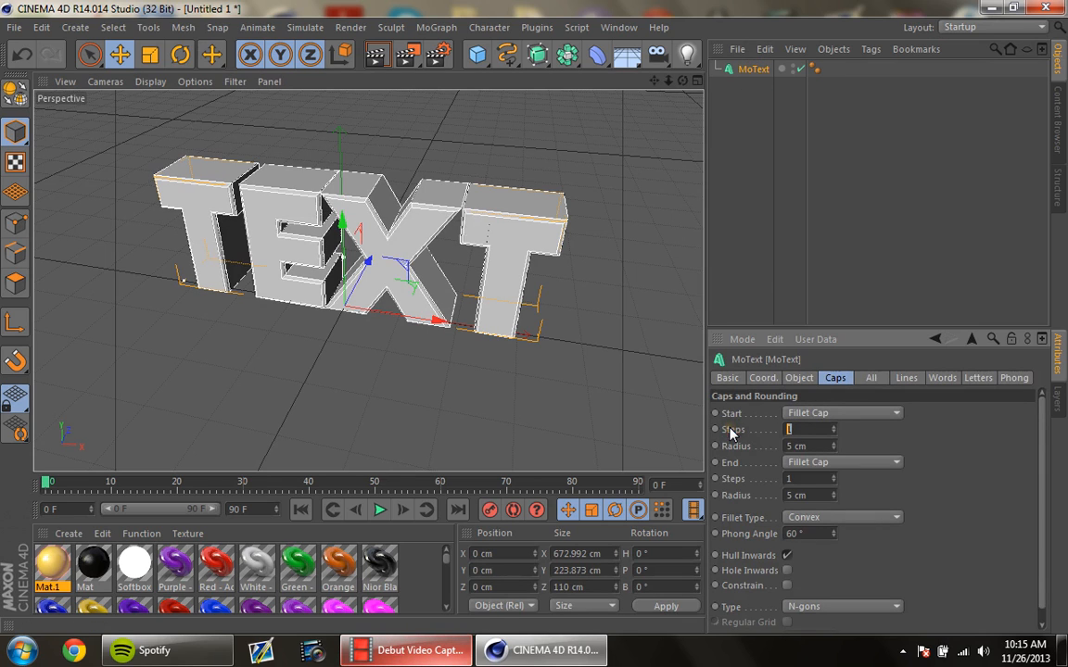
pyautogui.click(834, 413)
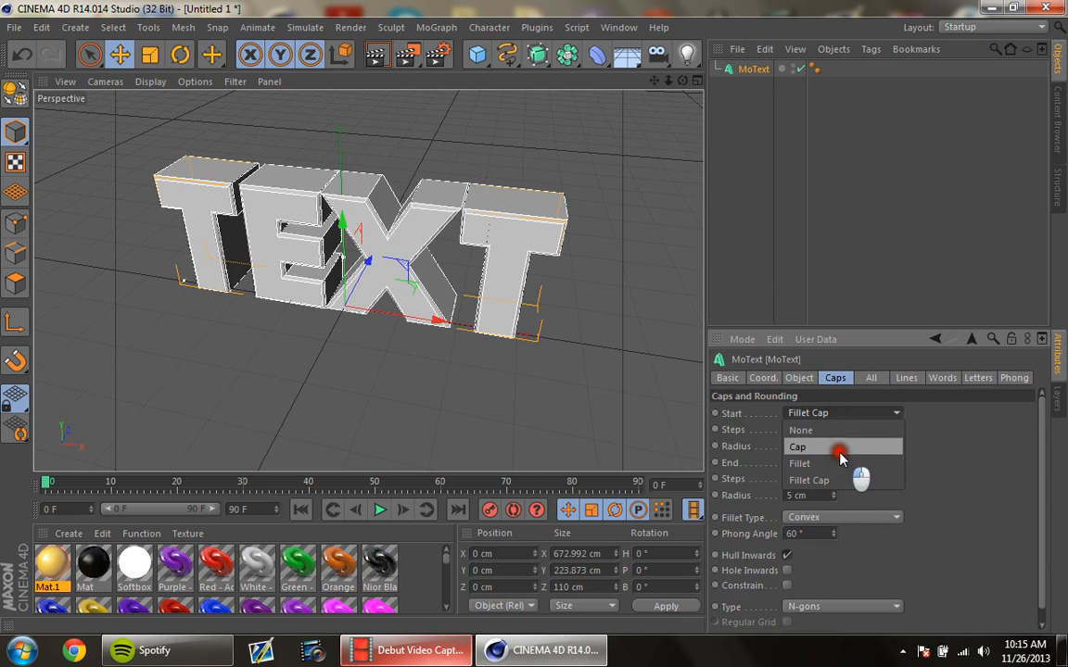
pyautogui.click(834, 445)
pyautogui.click(853, 462)
pyautogui.click(867, 495)
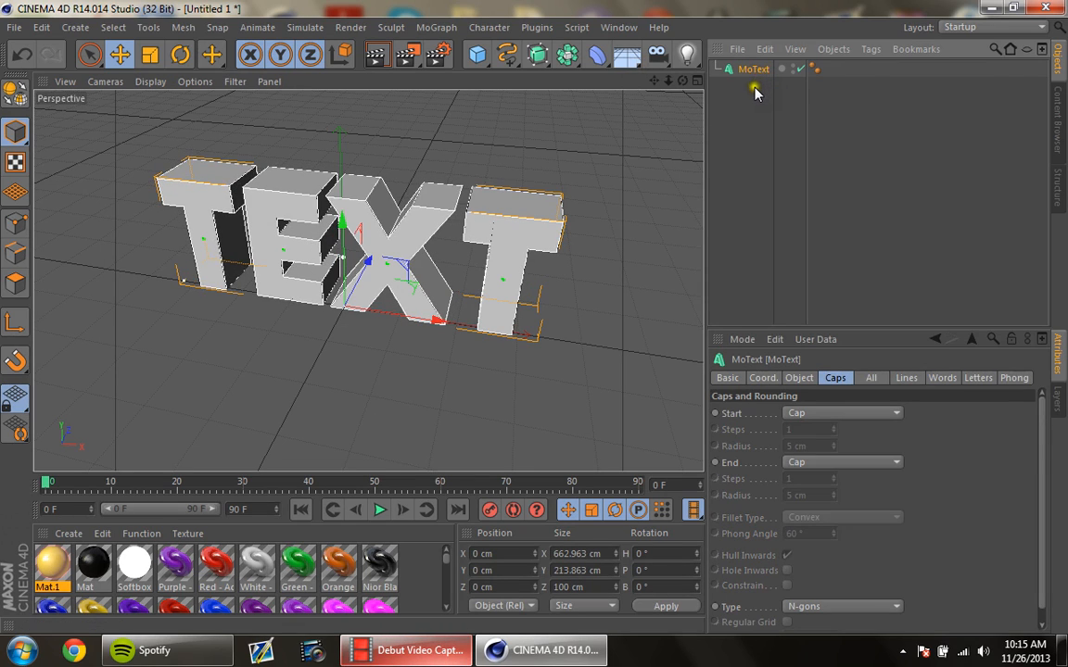
# Step: Duplicate the MoText and set both the start and end caps of the copy to Fillet
pyautogui.hotkey('ctrl', 'c')
pyautogui.hotkey('ctrl', 'v')
pyautogui.click(833, 414)
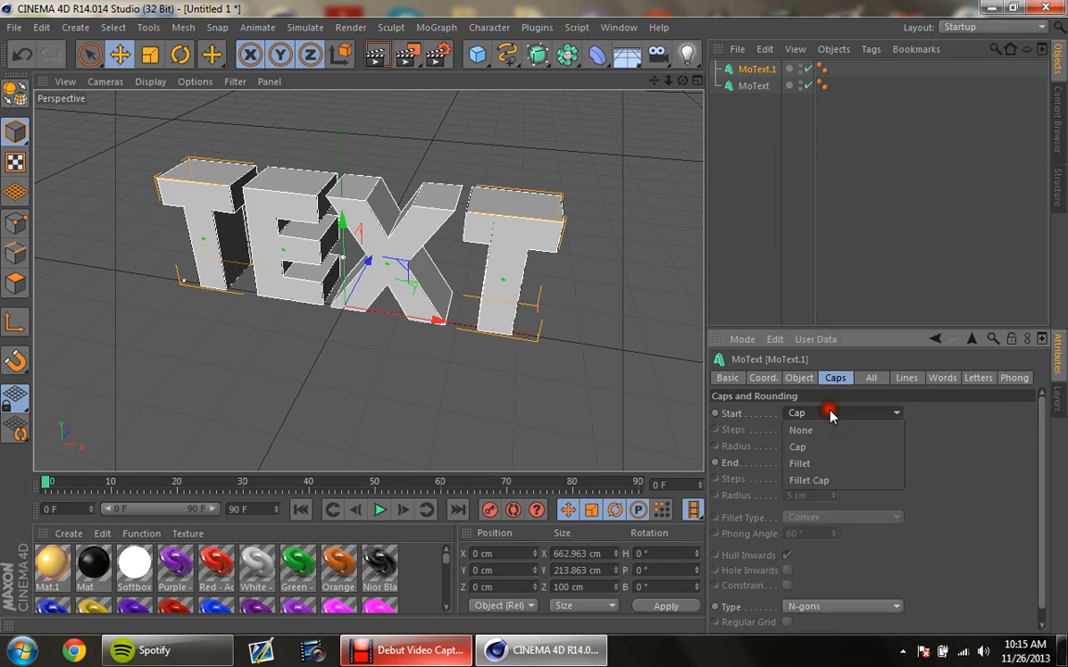
pyautogui.click(832, 458)
pyautogui.click(837, 462)
pyautogui.click(822, 508)
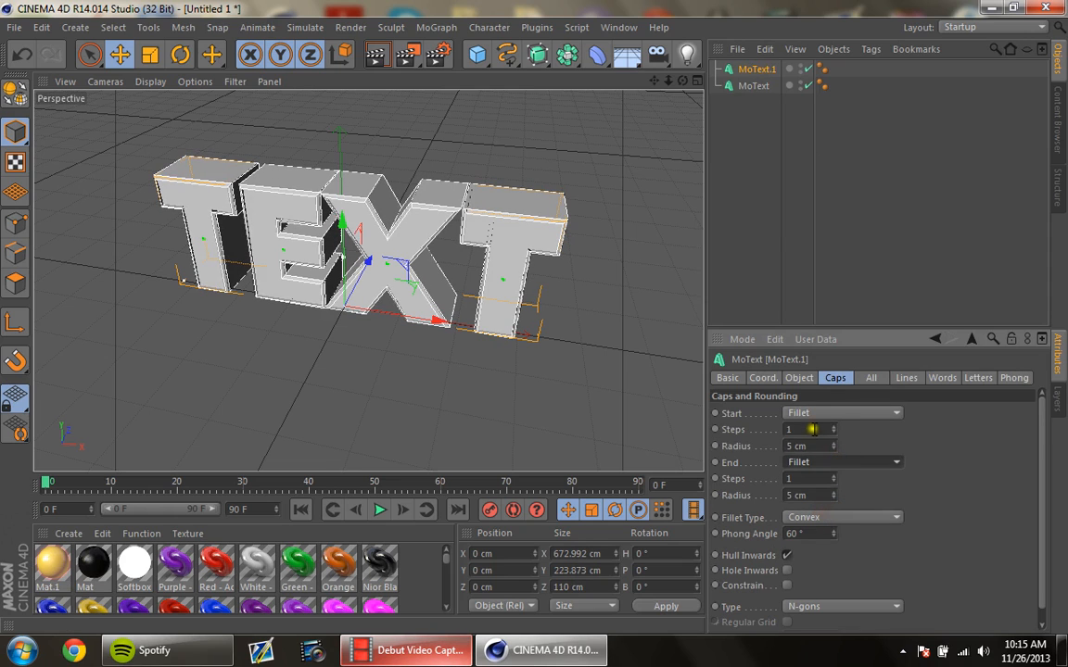
# Step: Set the MoText copy's start and end fillet steps to 5 and deselect it
pyautogui.moveTo(798, 479); pyautogui.dragTo(754, 480)
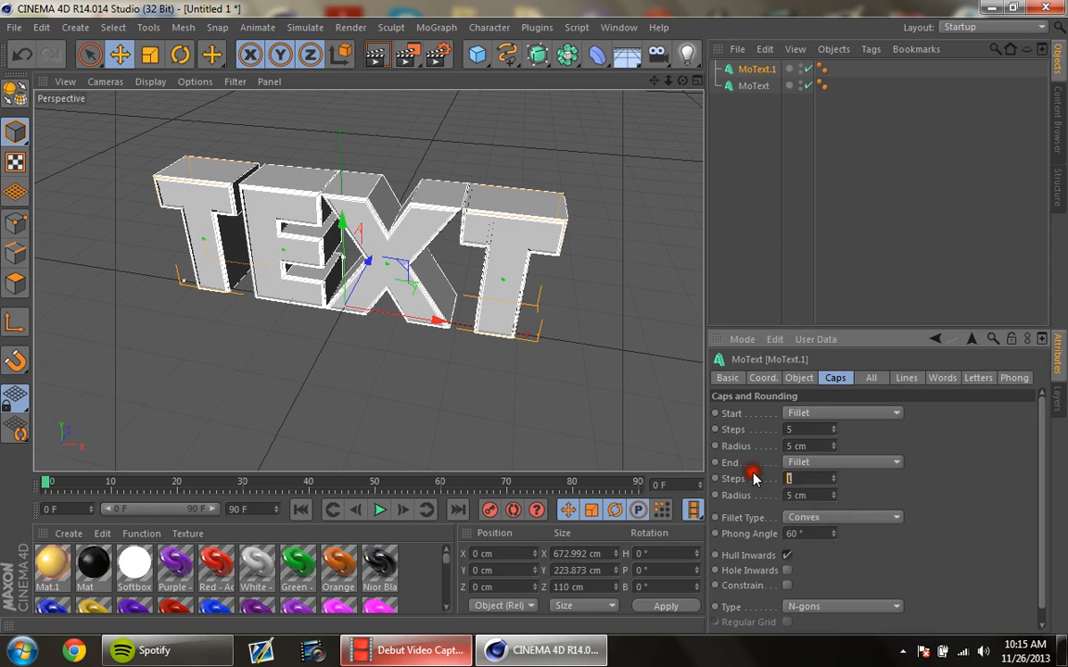
pyautogui.click(904, 498)
pyautogui.click(877, 178)
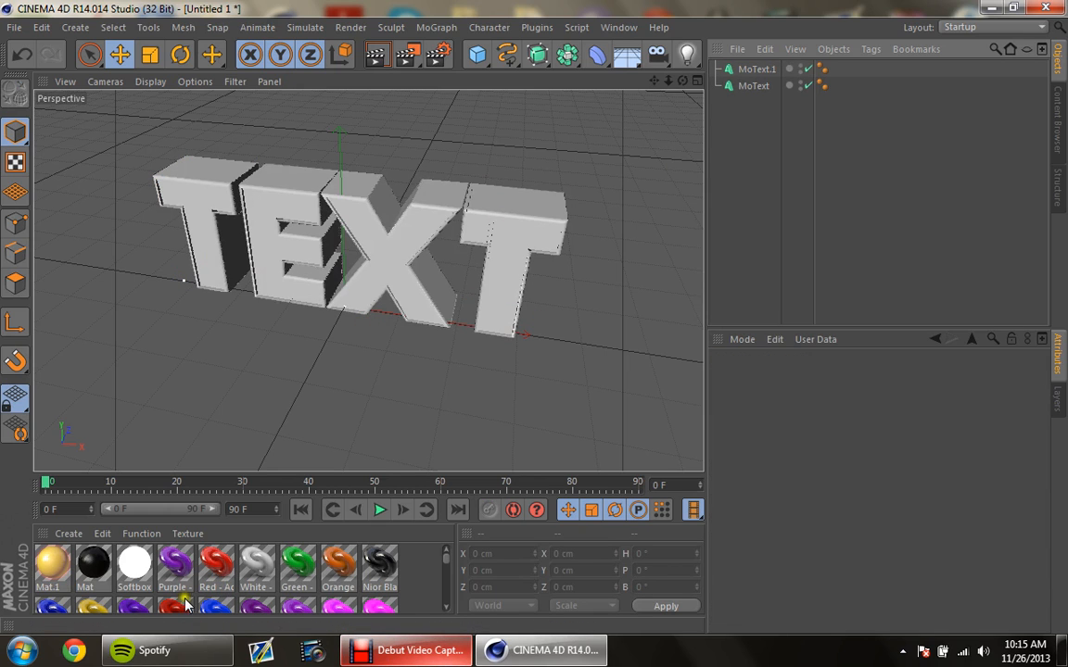
# Step: Apply the gold material to the fillet MoText copy and ShinyPurple to the original MoText, and preview the render in the viewport
pyautogui.moveTo(94, 608); pyautogui.dragTo(389, 173)
pyautogui.moveTo(186, 582); pyautogui.dragTo(375, 303)
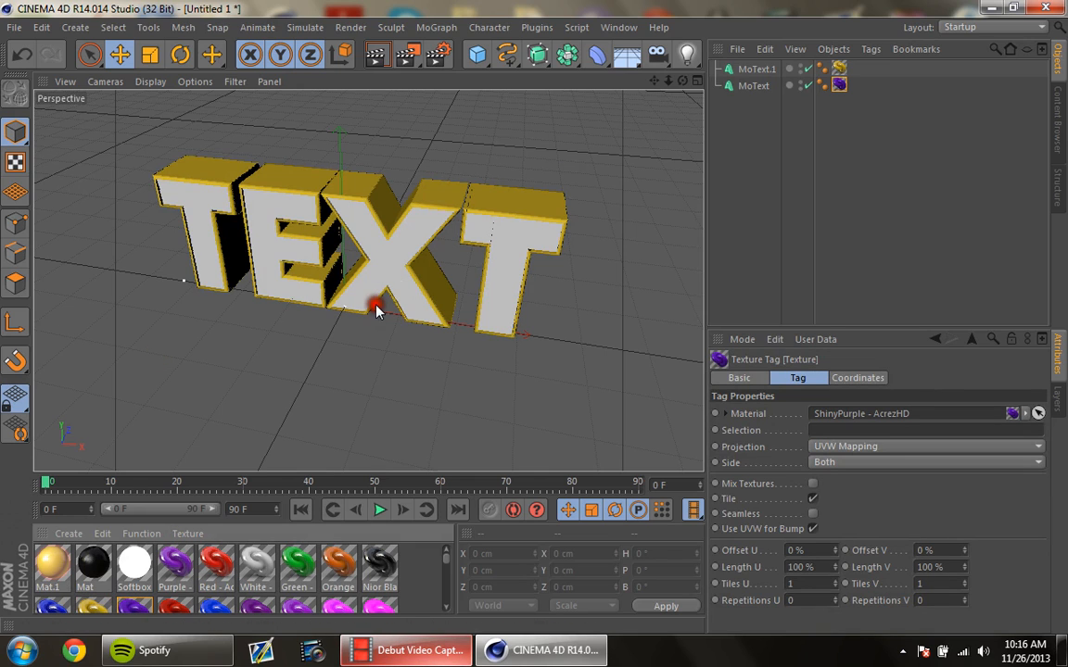
pyautogui.click(374, 58)
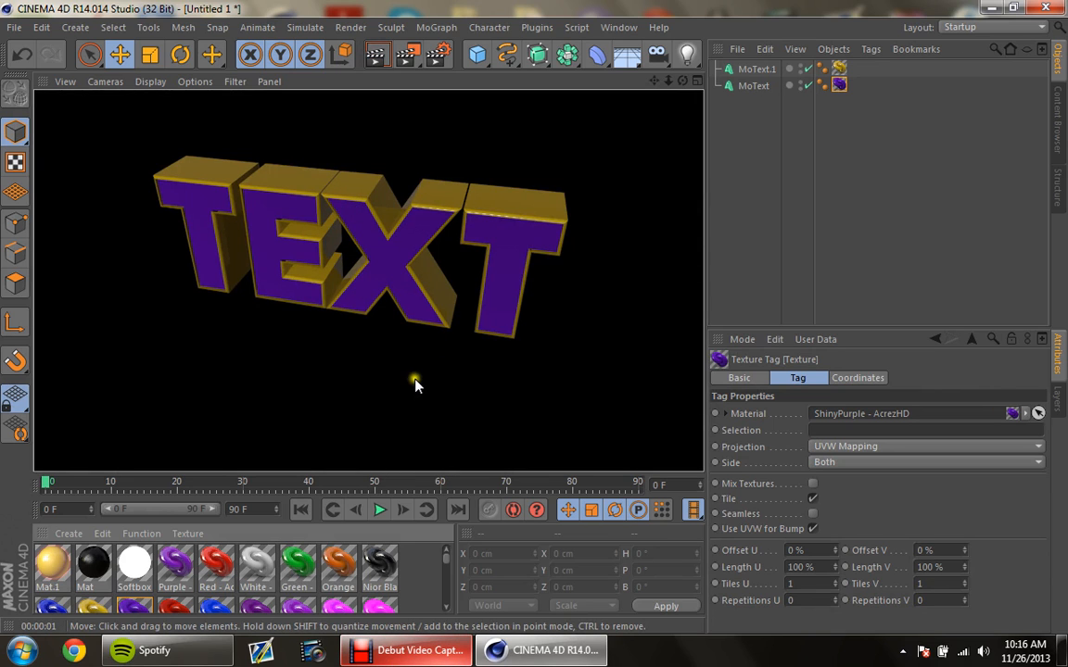
pyautogui.click(241, 448)
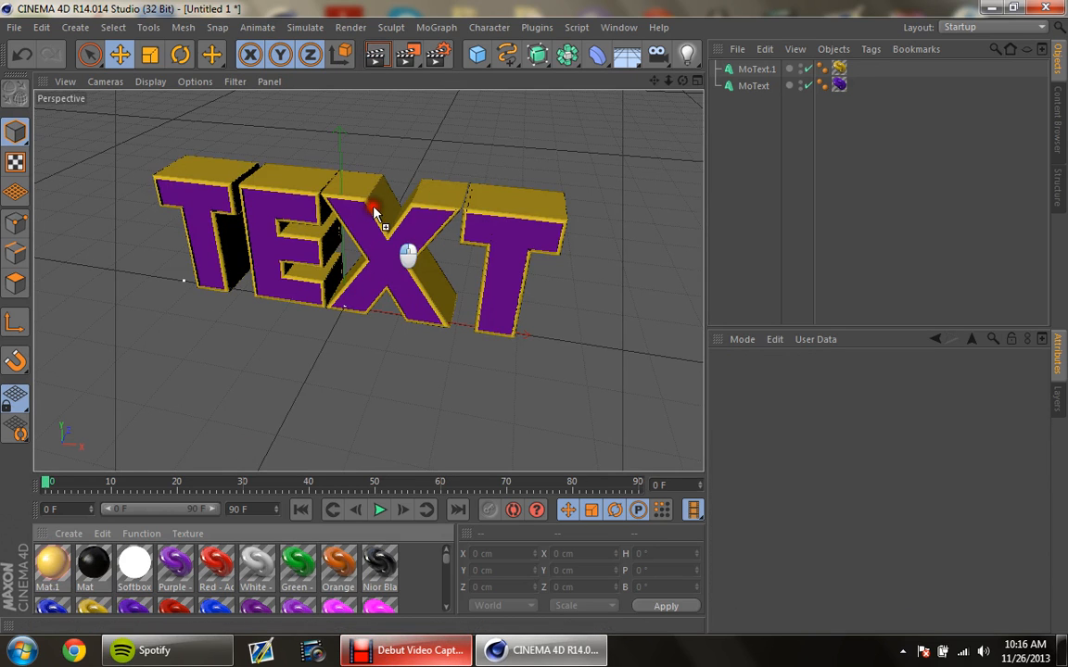
# Step: Try the glowing Mat.1 material on the fillet MoText copy in a viewport render, and remove its texture tag
pyautogui.moveTo(373, 213); pyautogui.dragTo(375, 215)
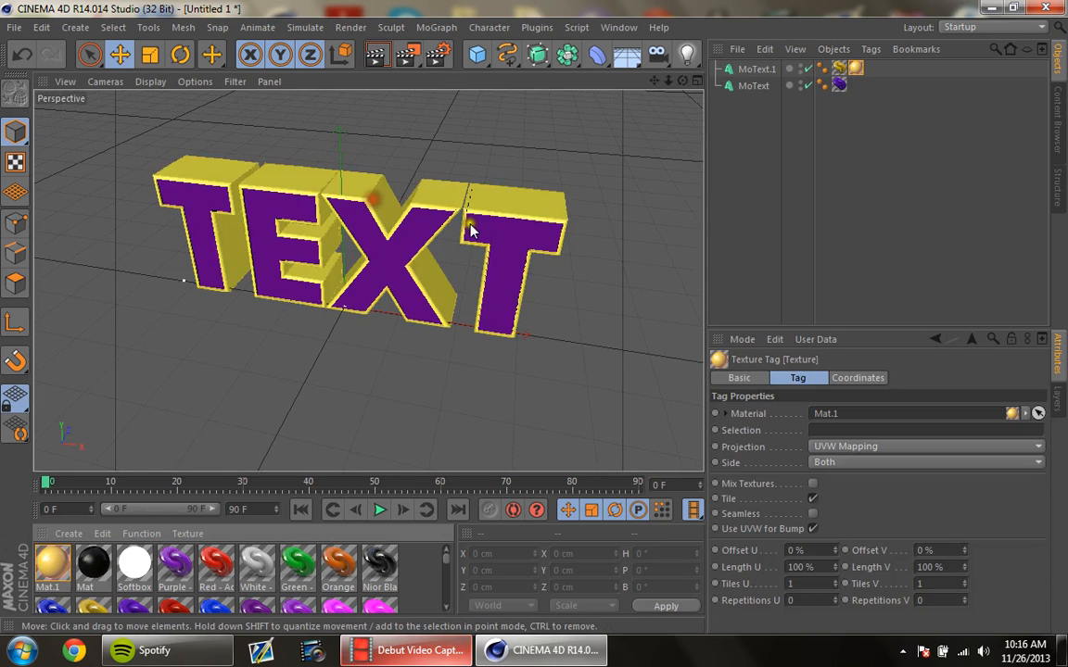
pyautogui.click(383, 57)
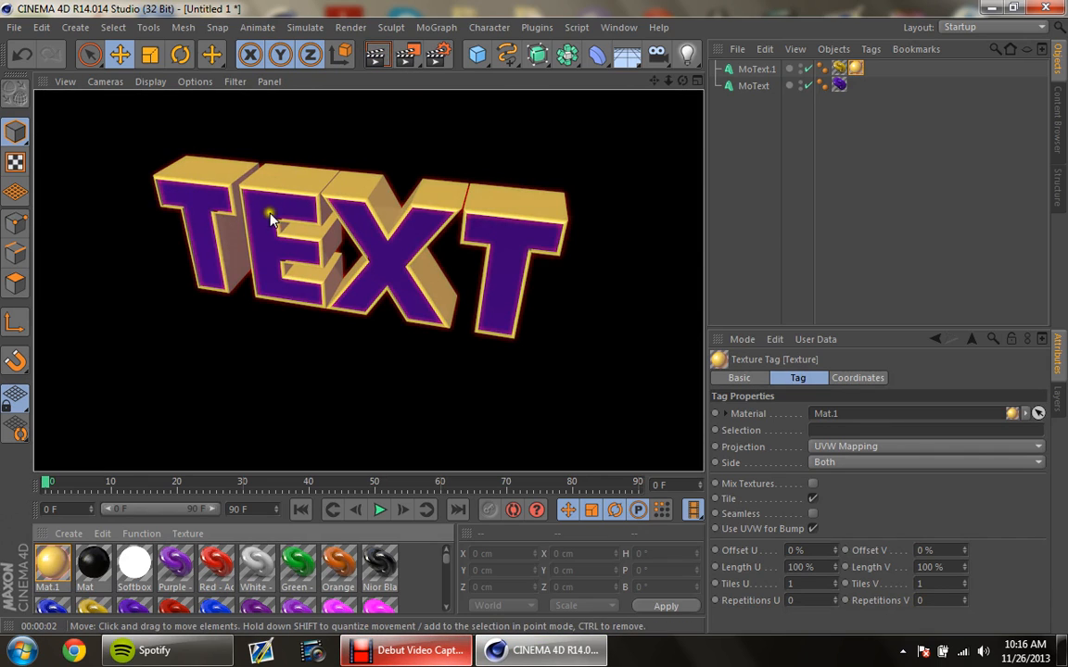
pyautogui.click(533, 318)
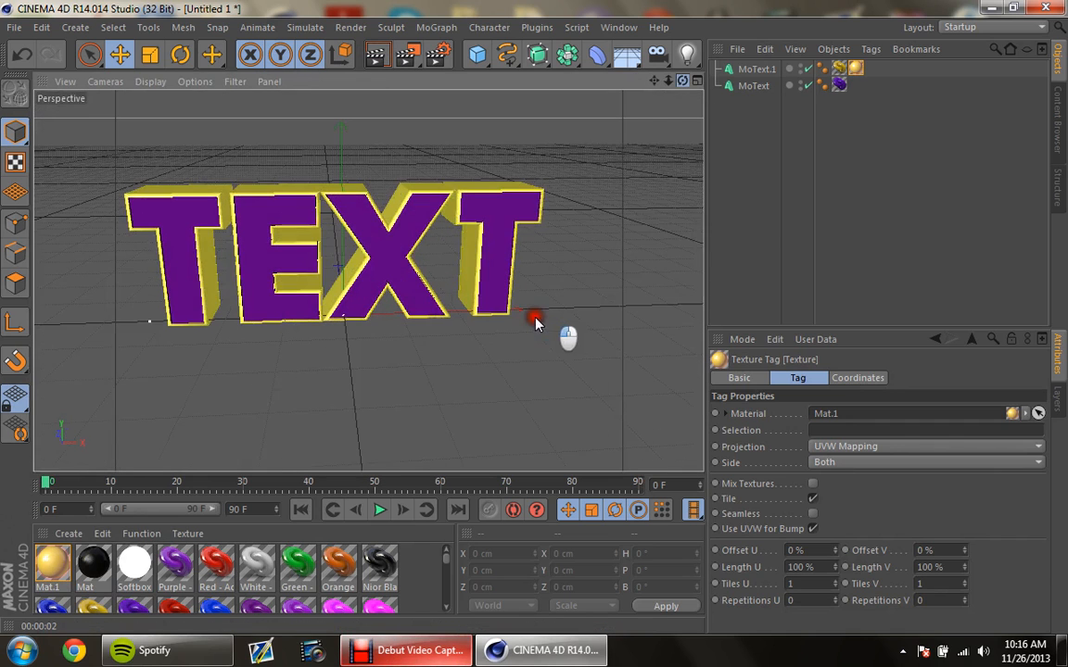
pyautogui.press('Delete')
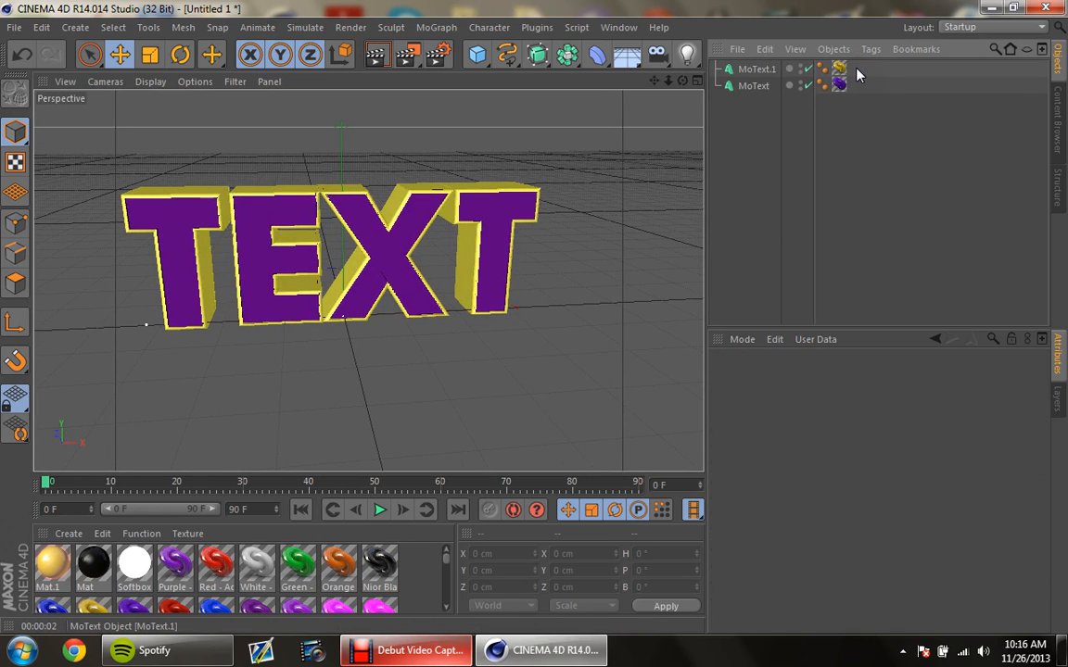
pyautogui.click(767, 72)
pyautogui.moveTo(767, 120); pyautogui.dragTo(767, 70)
pyautogui.click(746, 149)
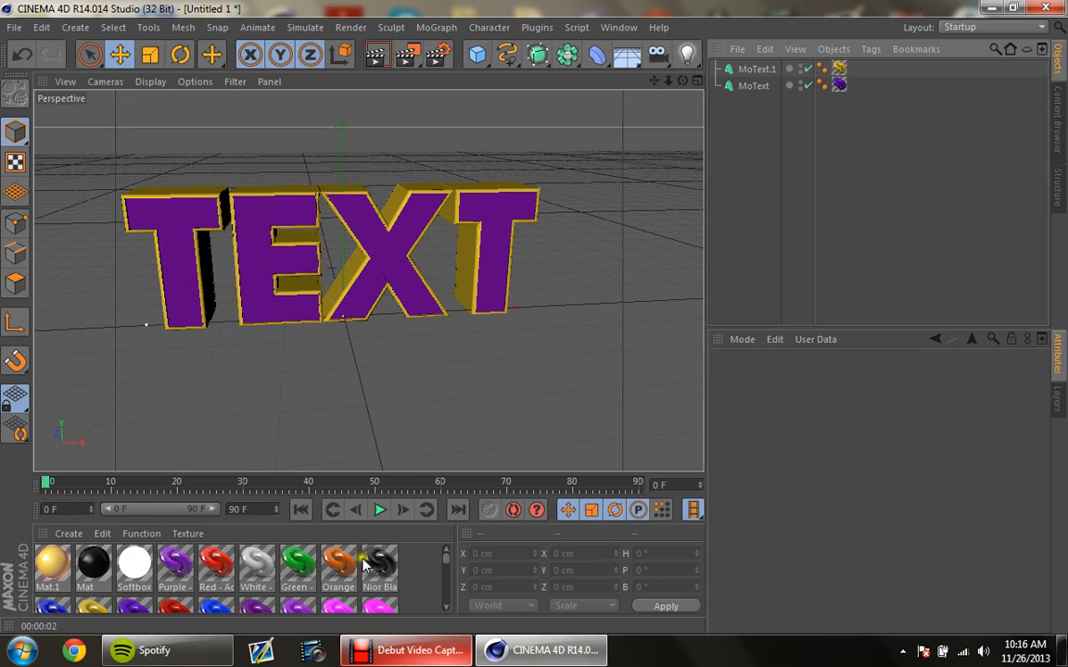
# Step: Group the two MoText objects and rename the group null to Text
pyautogui.click(755, 87)
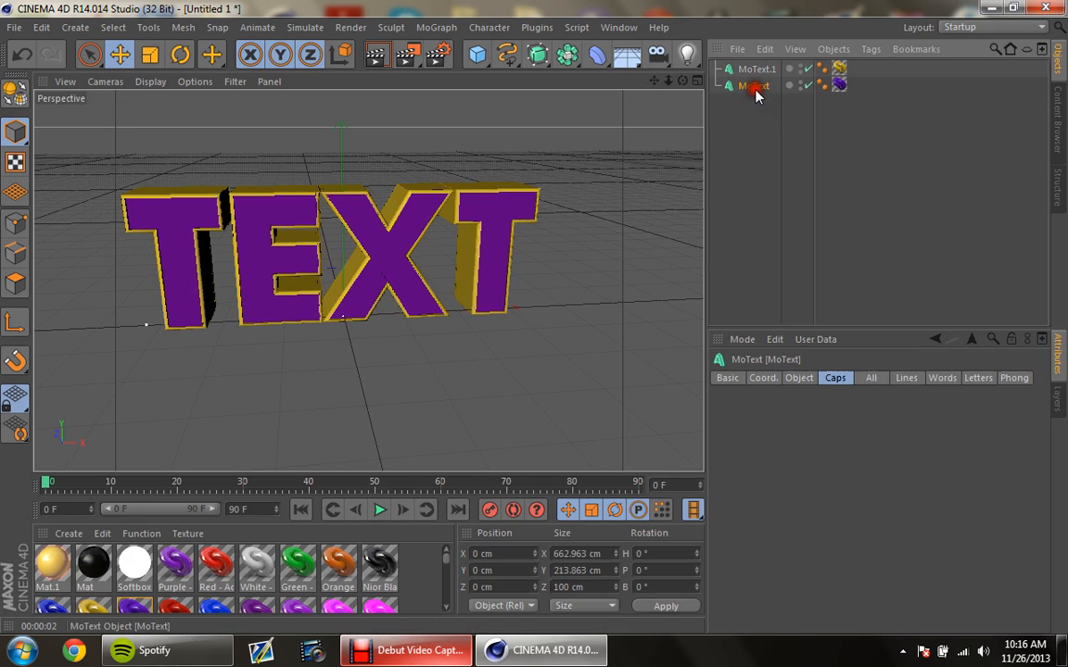
pyautogui.keyDown('ctrl'); pyautogui.click(756, 70); pyautogui.keyUp('ctrl')
pyautogui.rightClick(773, 69)
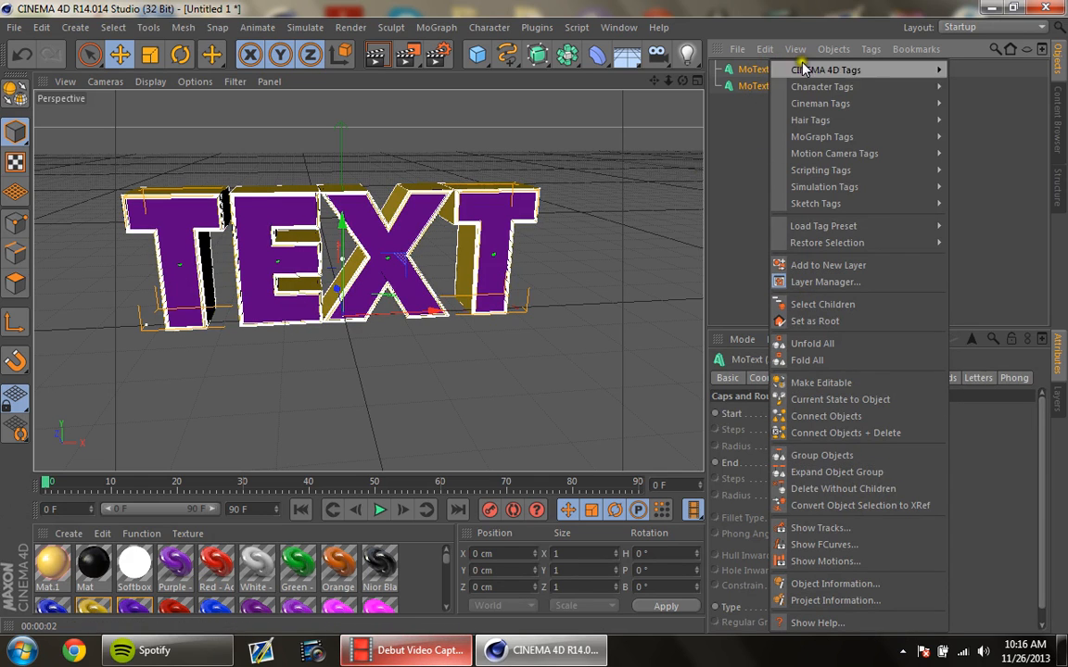
pyautogui.click(836, 458)
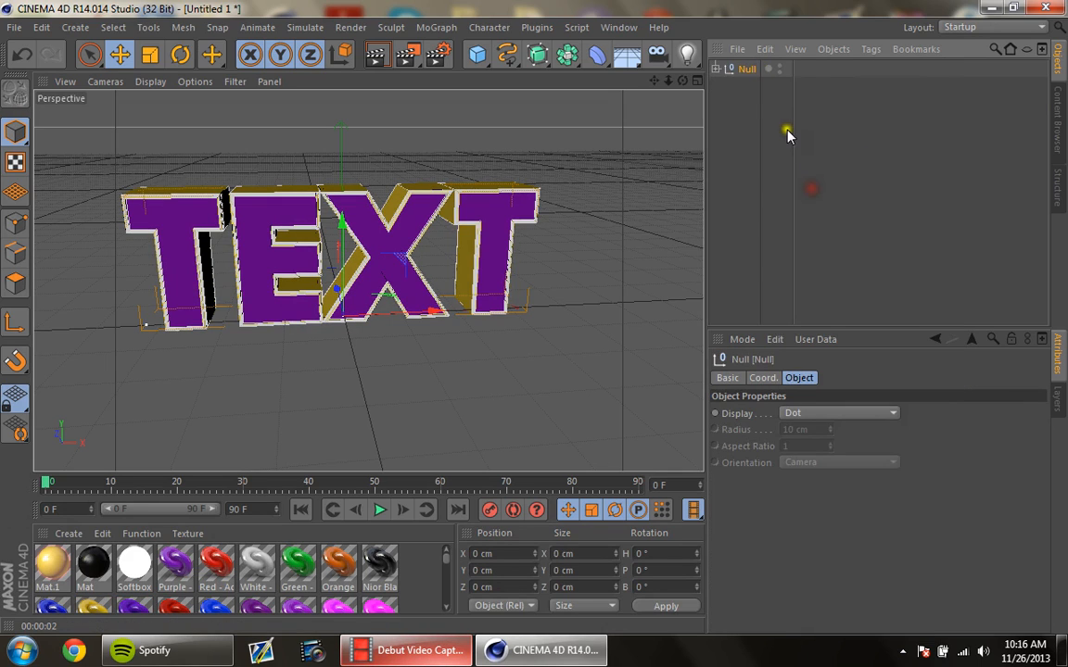
pyautogui.doubleClick(746, 68)
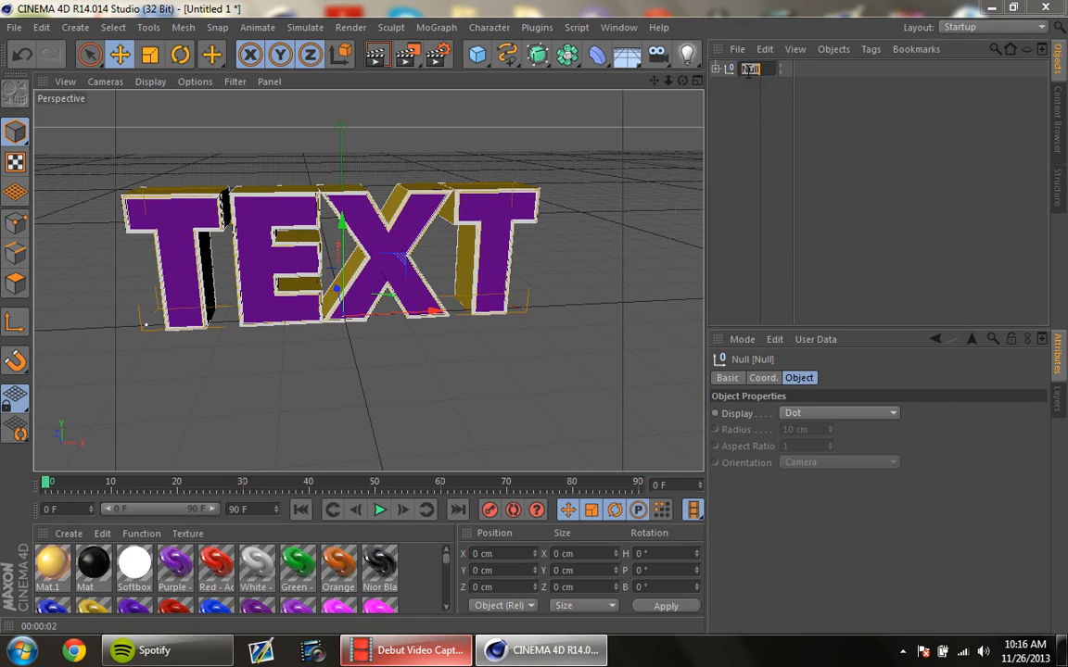
pyautogui.write('text')
pyautogui.press('Return')
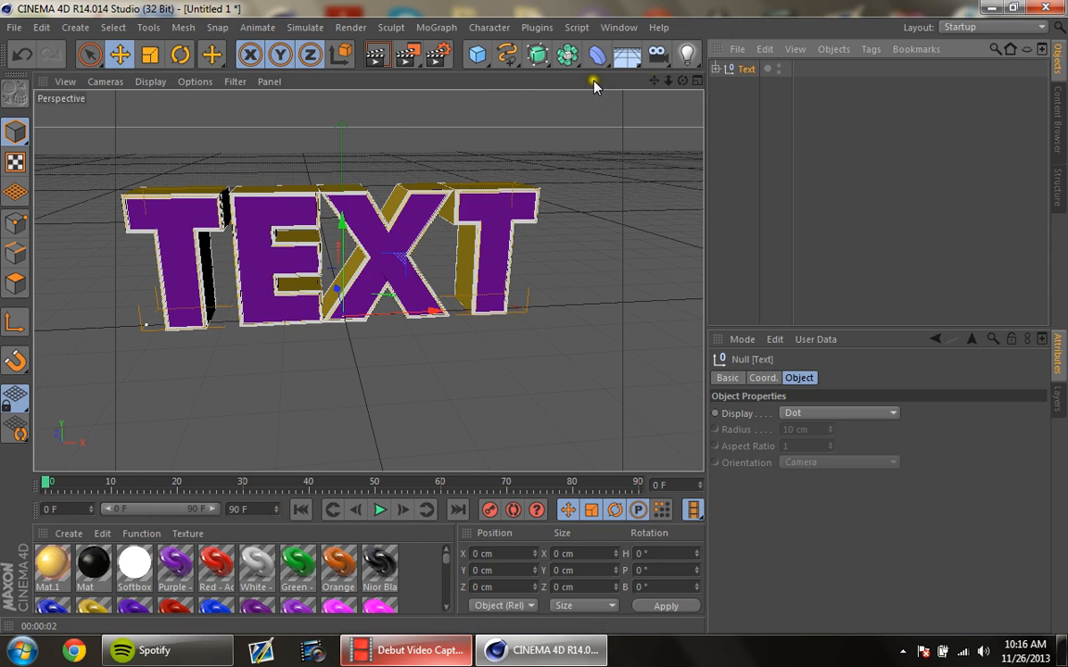
# Step: At frame 70, move the Text null to about X 1117 cm and Y 900 cm and record a keyframe
pyautogui.moveTo(654, 80); pyautogui.dragTo(535, 317)
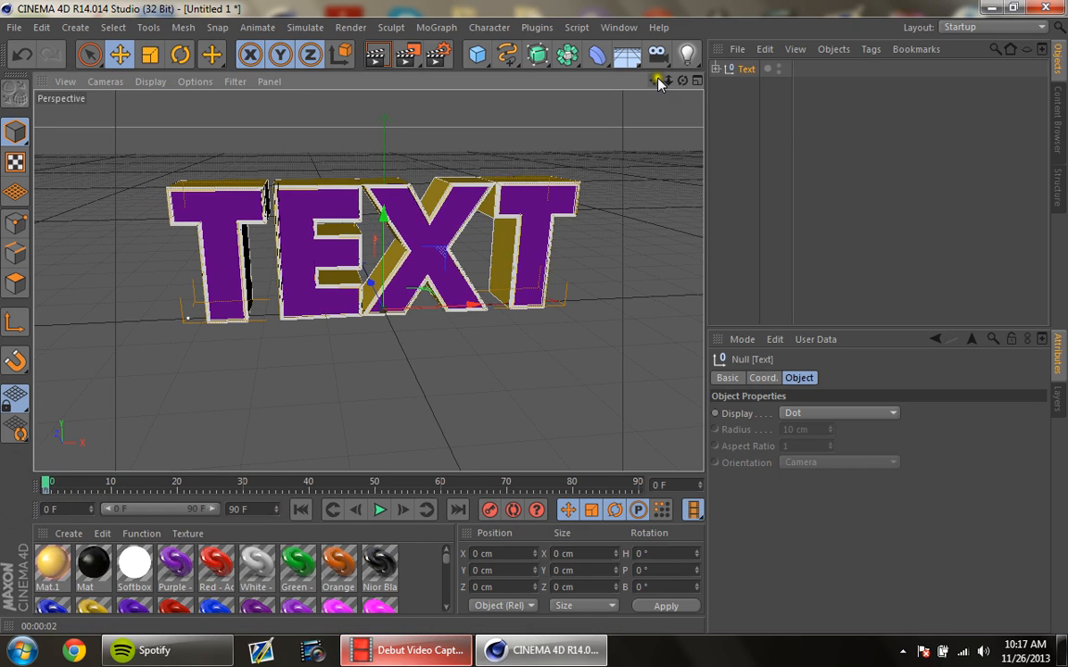
pyautogui.scroll(-5, 536, 324)
pyautogui.moveTo(534, 325); pyautogui.dragTo(535, 321)
pyautogui.moveTo(655, 80); pyautogui.dragTo(530, 318)
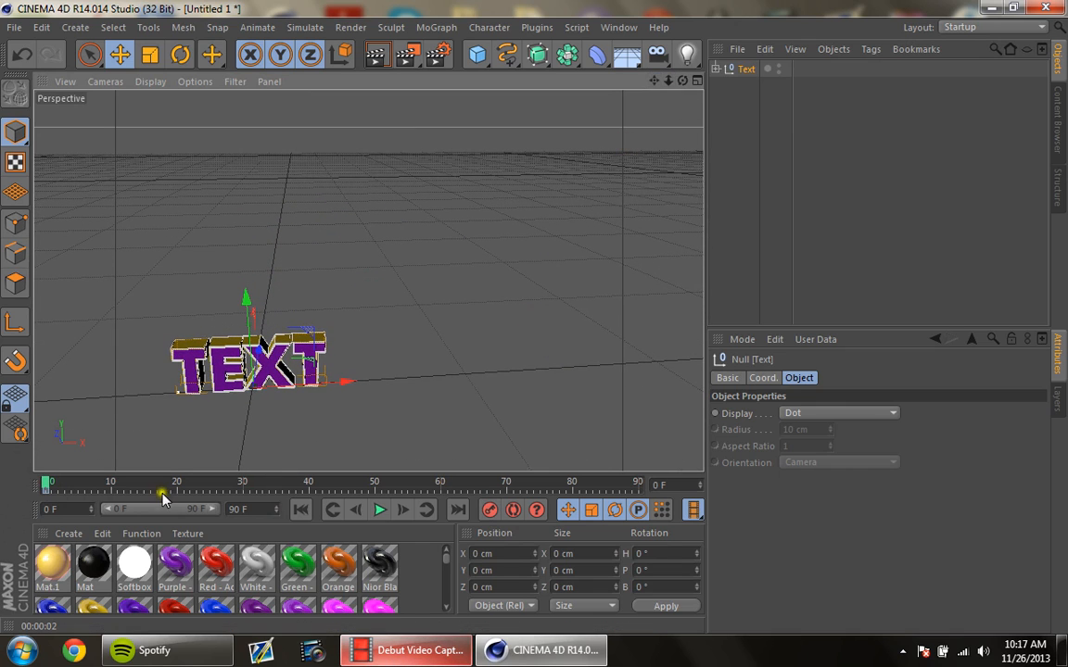
pyautogui.moveTo(43, 484); pyautogui.dragTo(248, 501)
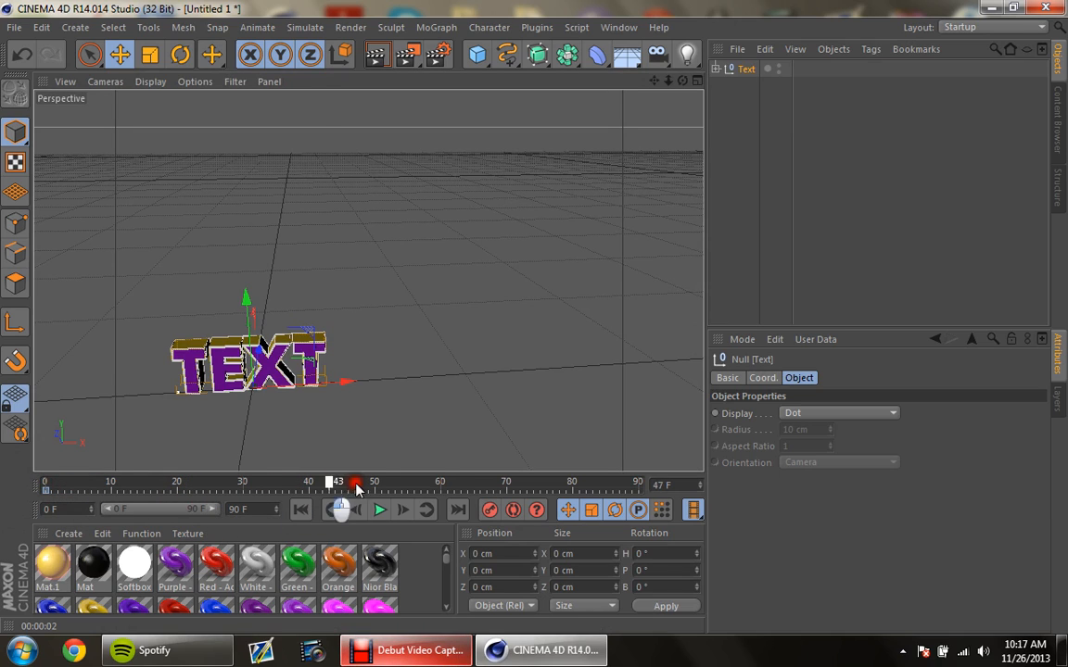
pyautogui.moveTo(357, 489); pyautogui.dragTo(512, 490)
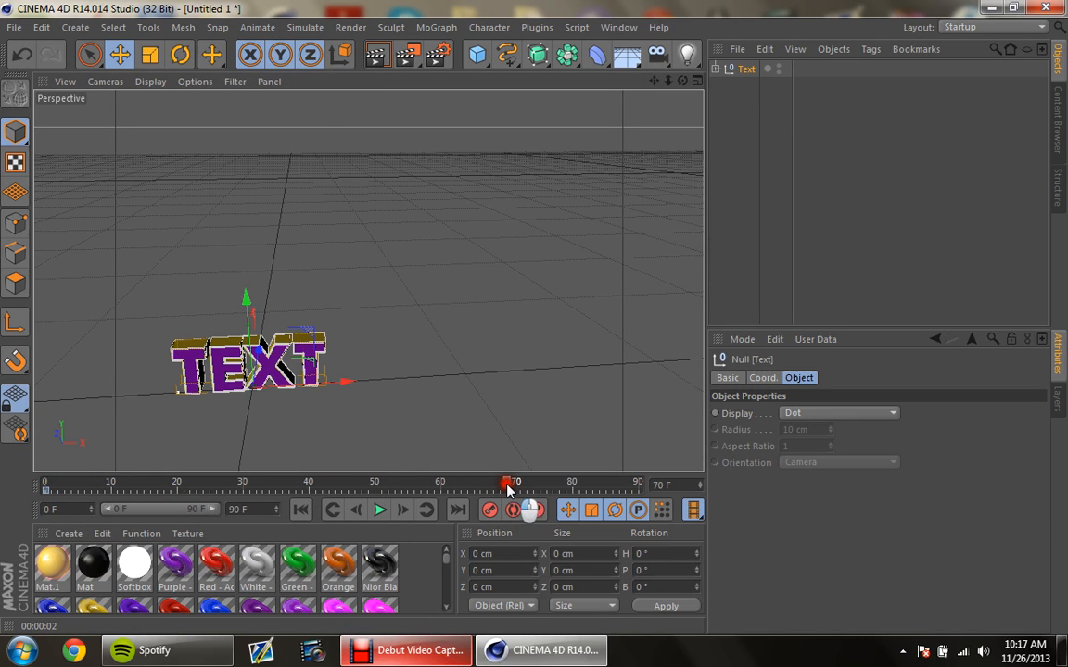
pyautogui.moveTo(246, 300); pyautogui.dragTo(255, 329)
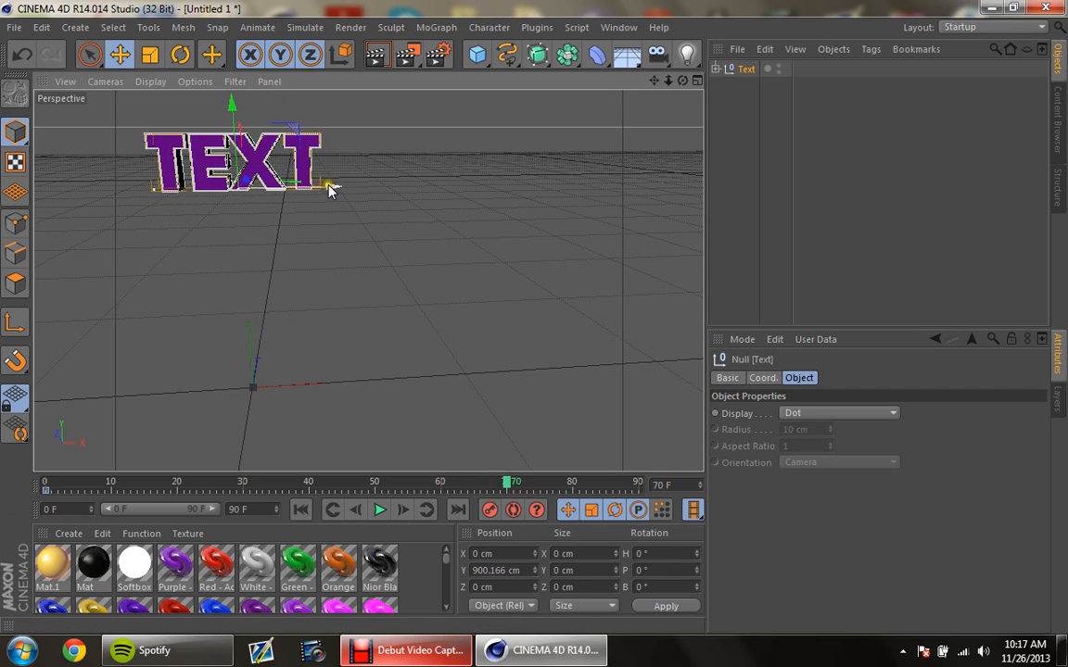
pyautogui.moveTo(331, 190); pyautogui.dragTo(590, 183)
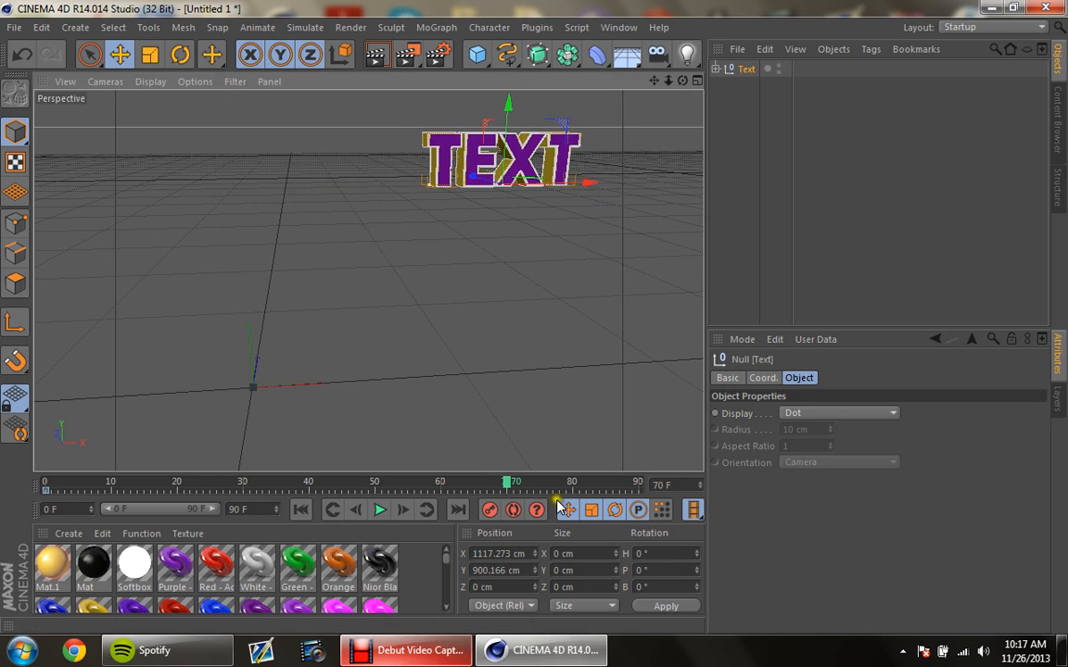
pyautogui.click(489, 511)
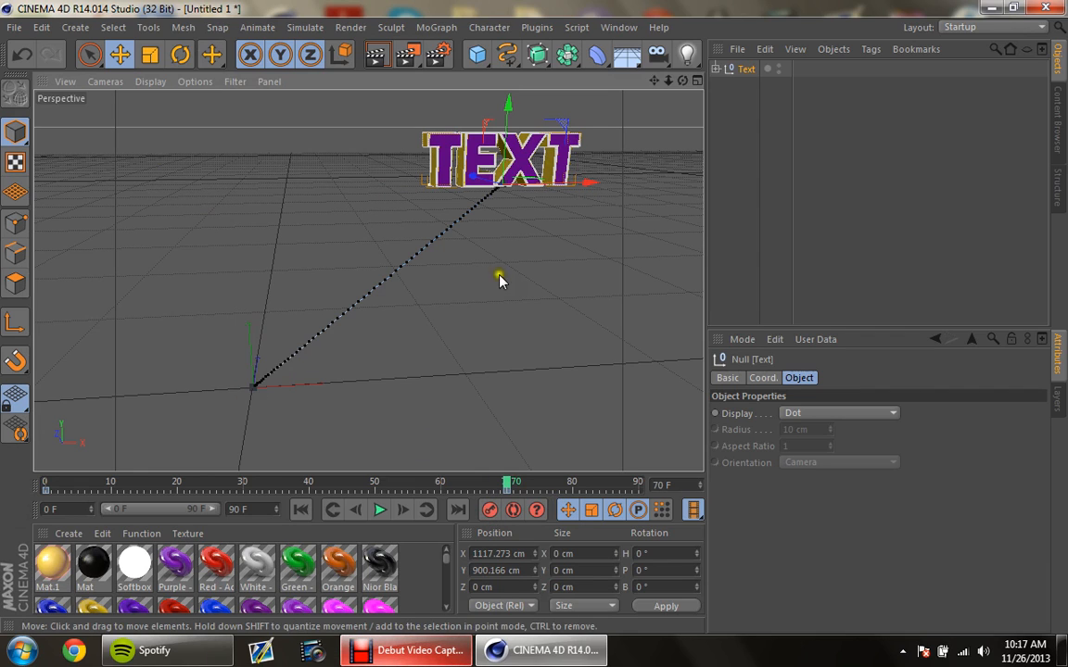
# Step: Play back the Text null's movement from the first keyframe and stop the playback
pyautogui.click(333, 510)
pyautogui.click(379, 509)
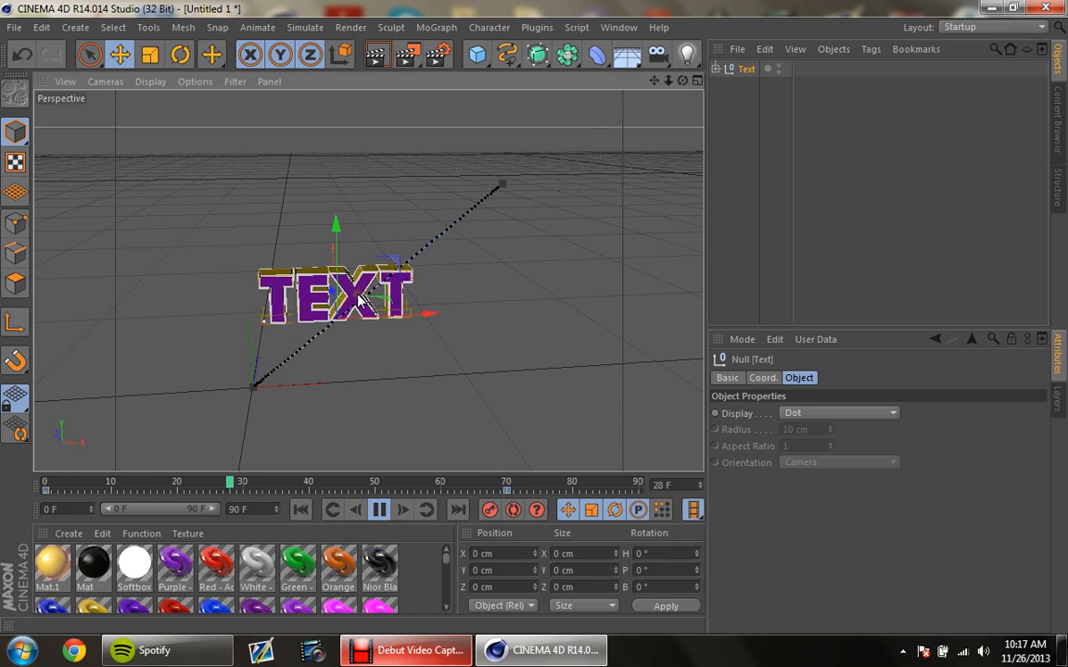
pyautogui.click(380, 510)
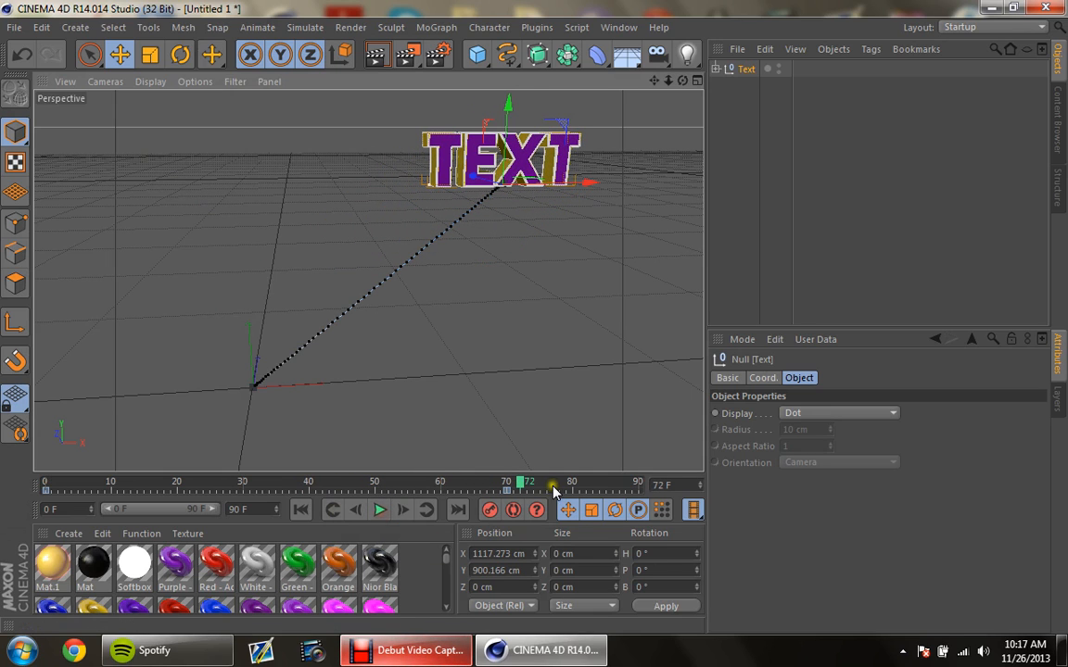
# Step: Record a keyframe at frame 90 with the Text null lowered to about Y 17 cm, and play back the animation
pyautogui.moveTo(530, 490)
pyautogui.mouseDown()
pyautogui.moveTo(601, 488)
pyautogui.moveTo(634, 510)
pyautogui.moveTo(643, 491)
pyautogui.mouseUp()
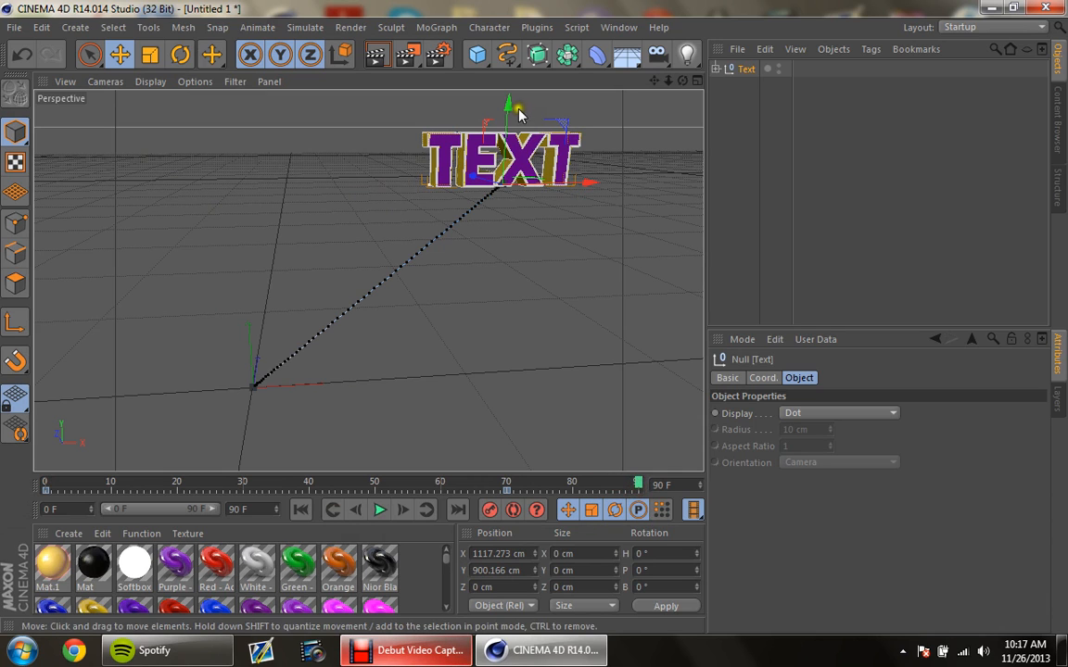
pyautogui.moveTo(510, 109); pyautogui.dragTo(515, 320)
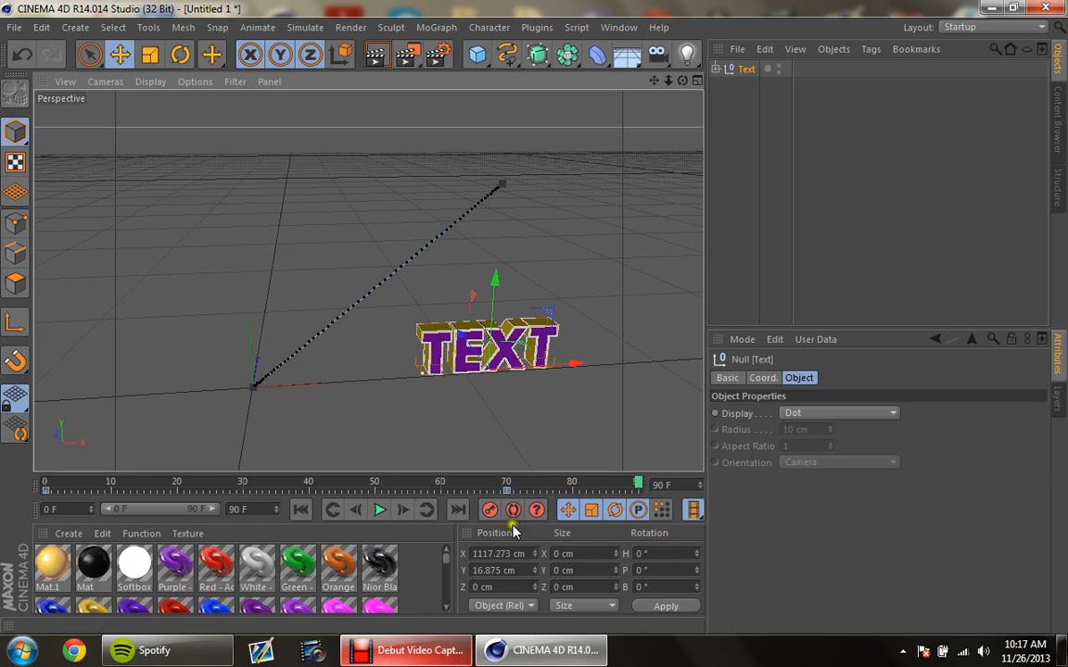
pyautogui.click(488, 510)
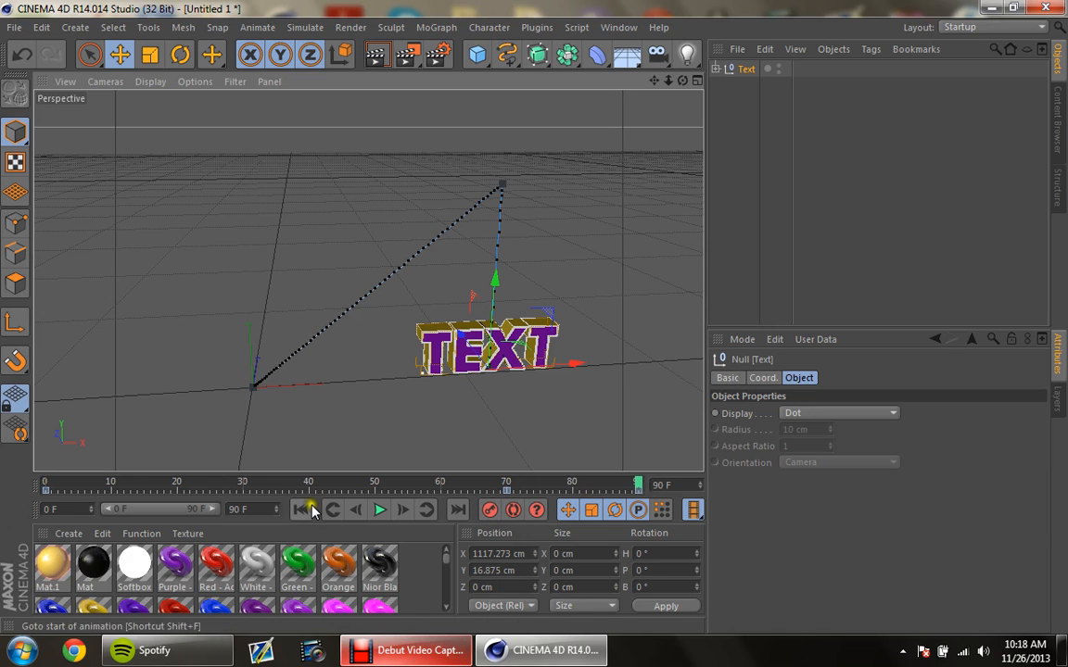
pyautogui.click(379, 510)
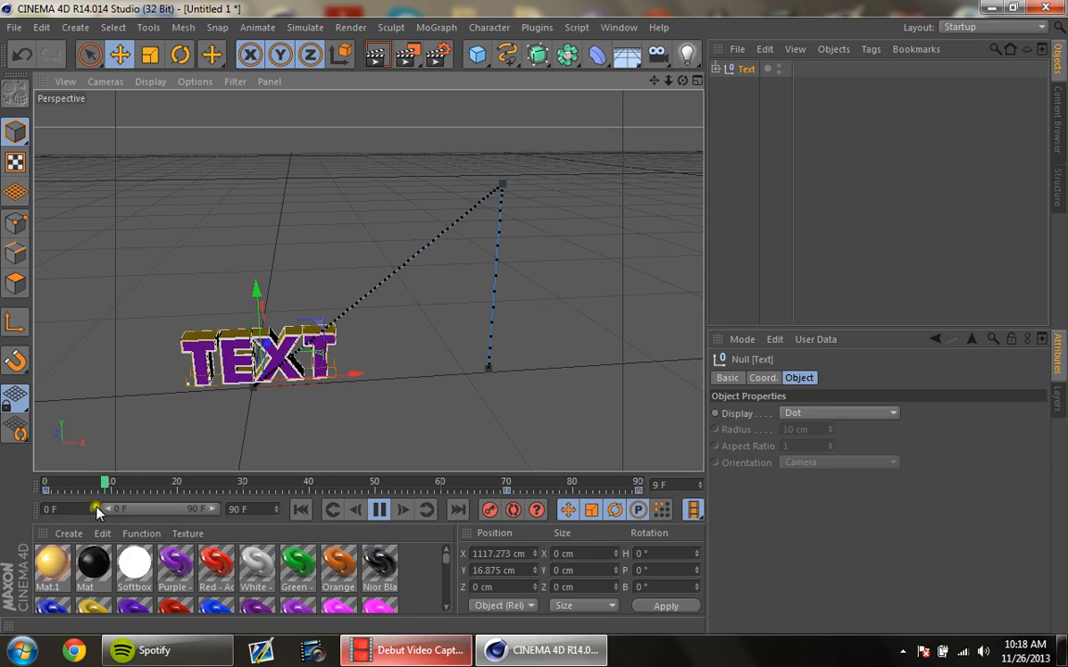
pyautogui.click(379, 509)
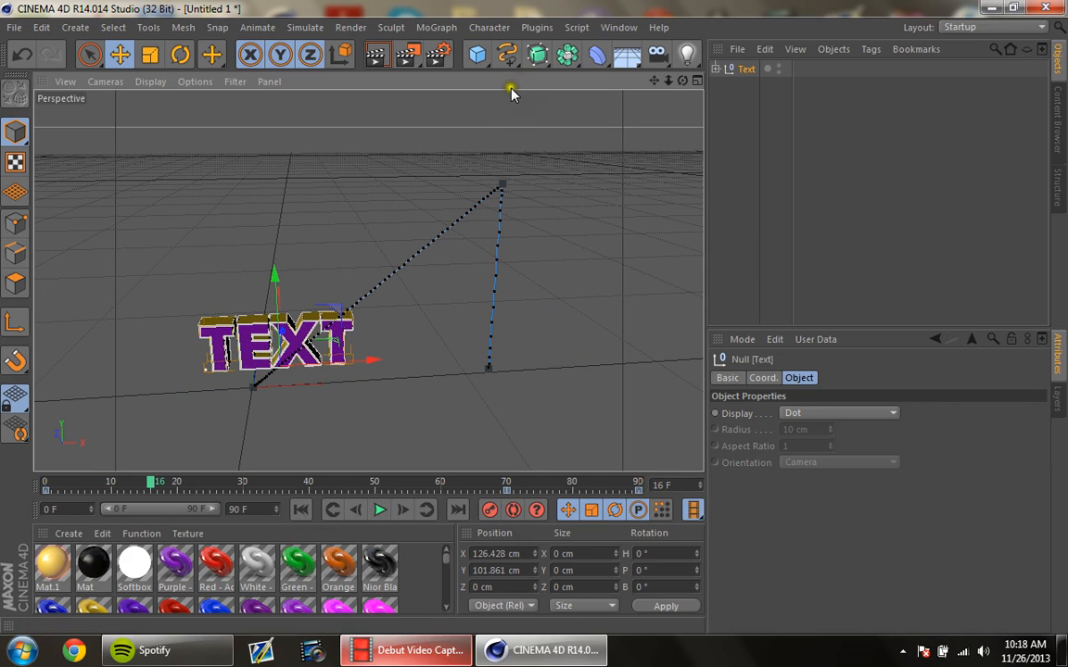
# Step: Add a Floor object and apply the black reflective material Mat.4 to it, undoing the duplicate assignment
pyautogui.click(626, 56)
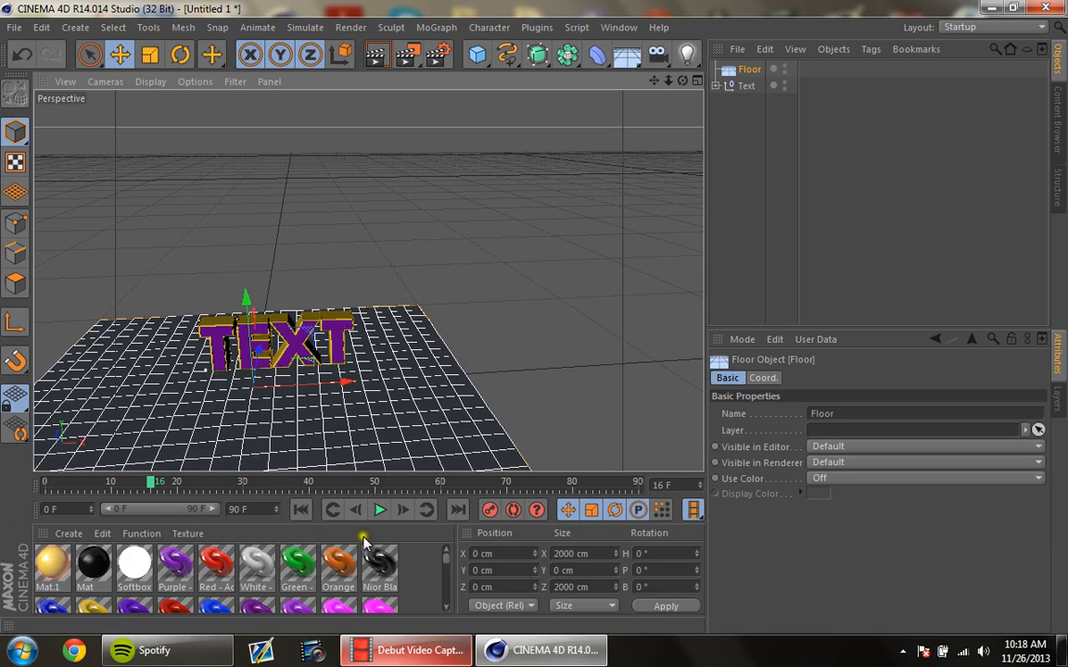
pyautogui.moveTo(451, 565); pyautogui.dragTo(451, 594)
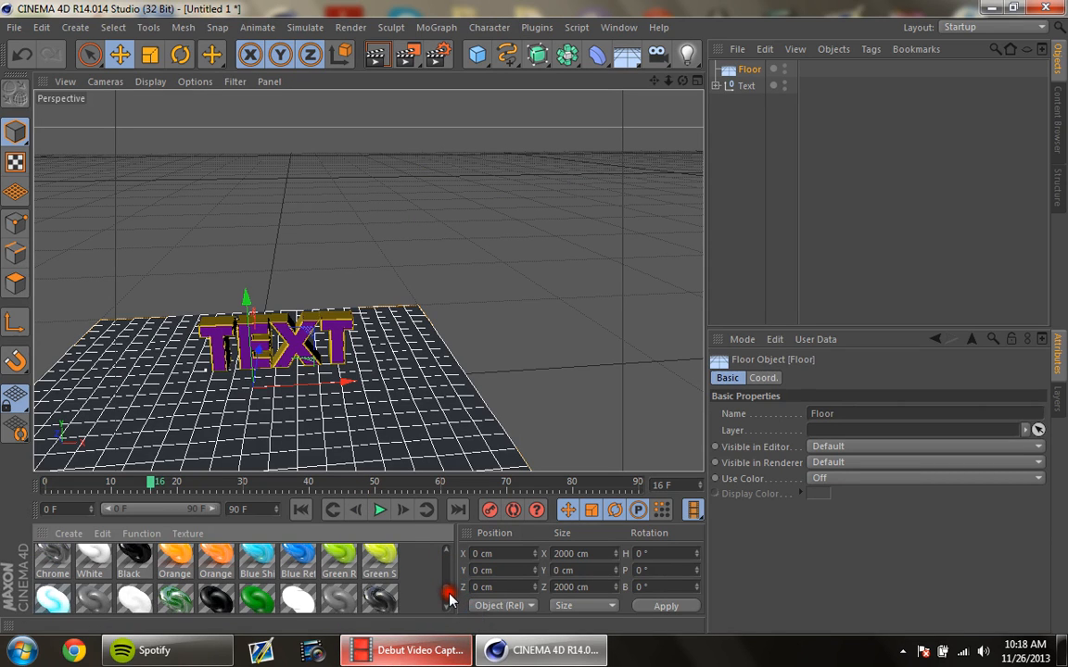
pyautogui.moveTo(184, 572); pyautogui.dragTo(136, 560)
pyautogui.moveTo(222, 600); pyautogui.dragTo(229, 594)
pyautogui.moveTo(368, 607); pyautogui.dragTo(747, 69)
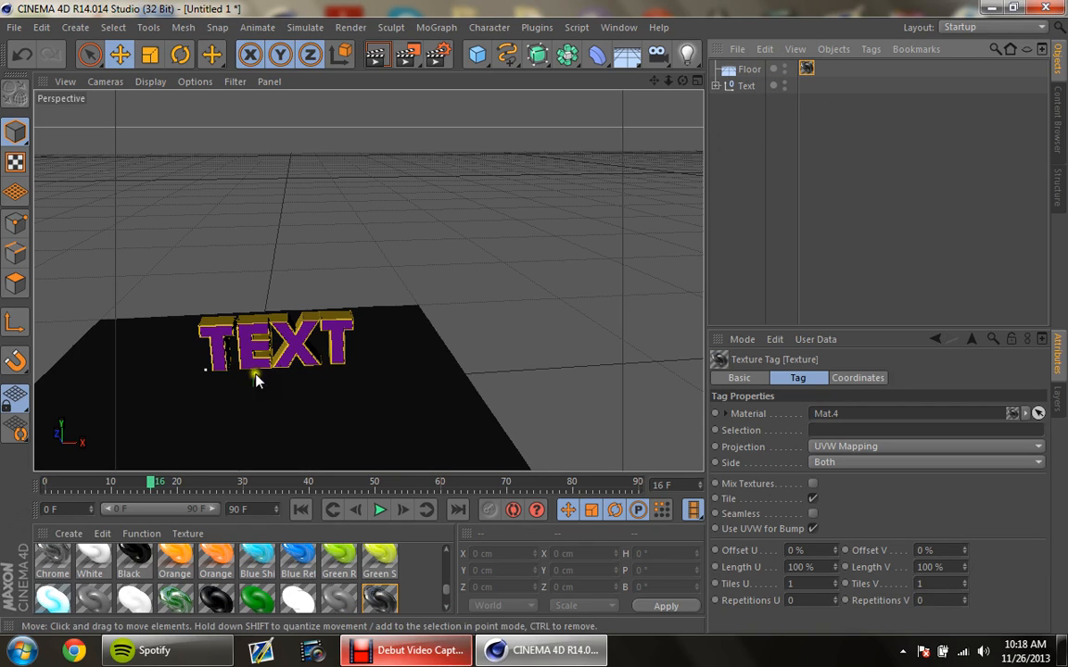
pyautogui.moveTo(397, 616); pyautogui.dragTo(823, 70)
pyautogui.hotkey('ctrl', 'z')
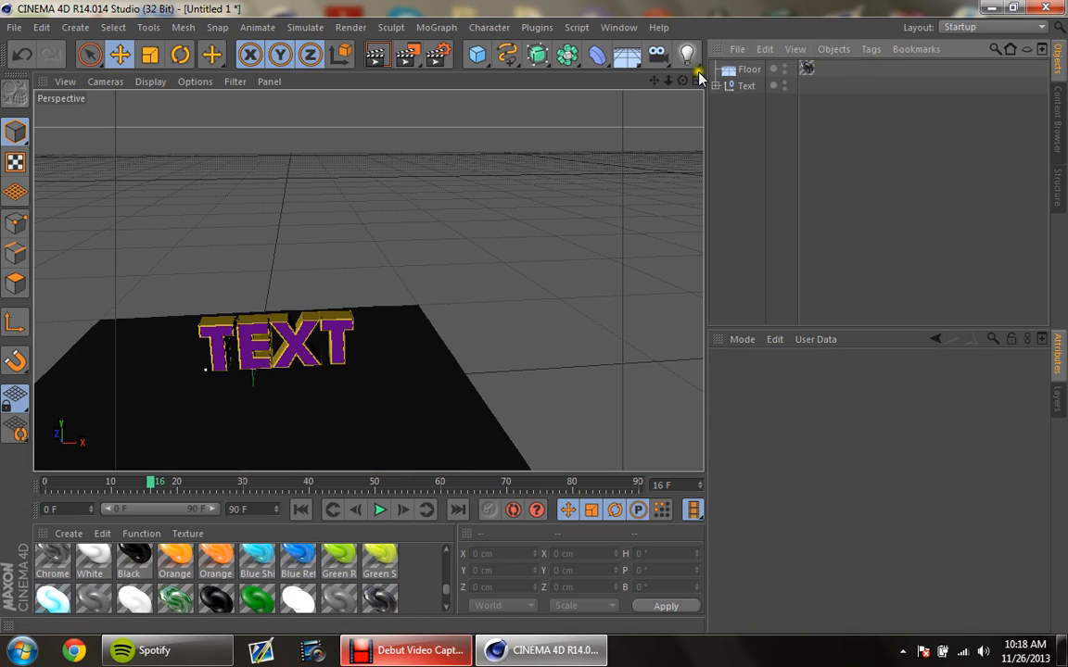
# Step: Open the render settings and set the output frame range to All Frames
pyautogui.moveTo(654, 81); pyautogui.dragTo(534, 317)
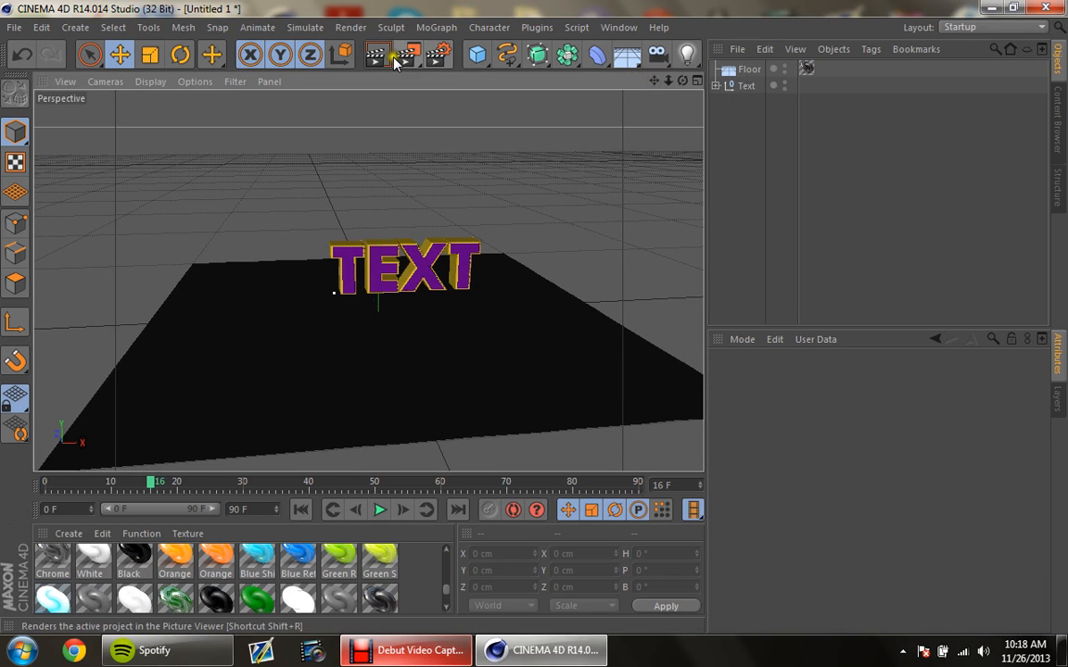
pyautogui.click(437, 54)
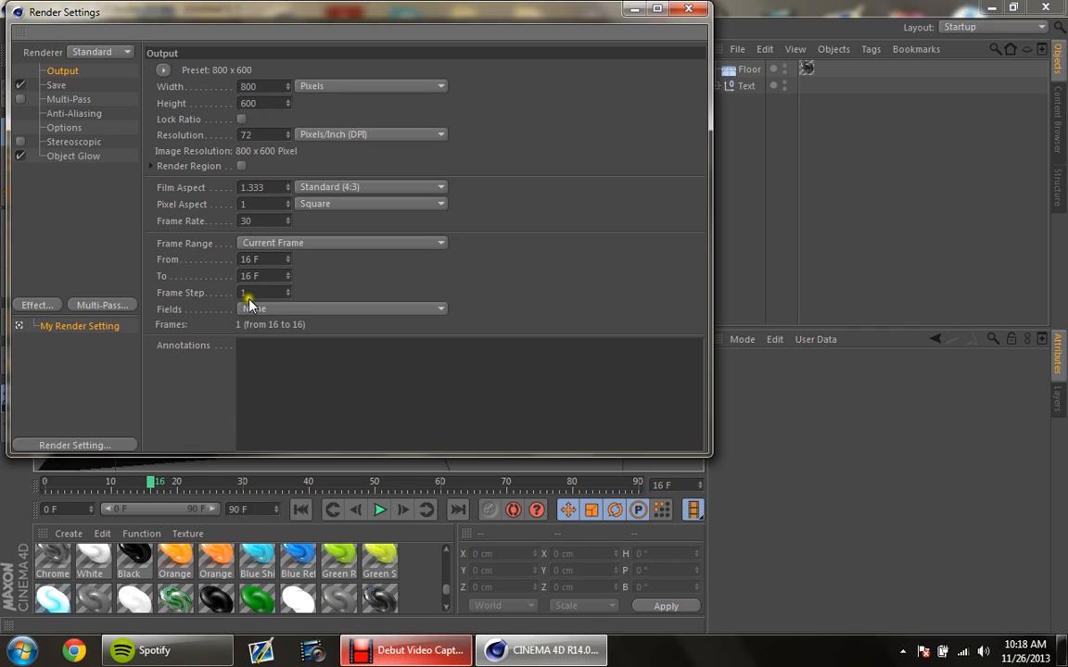
pyautogui.click(248, 243)
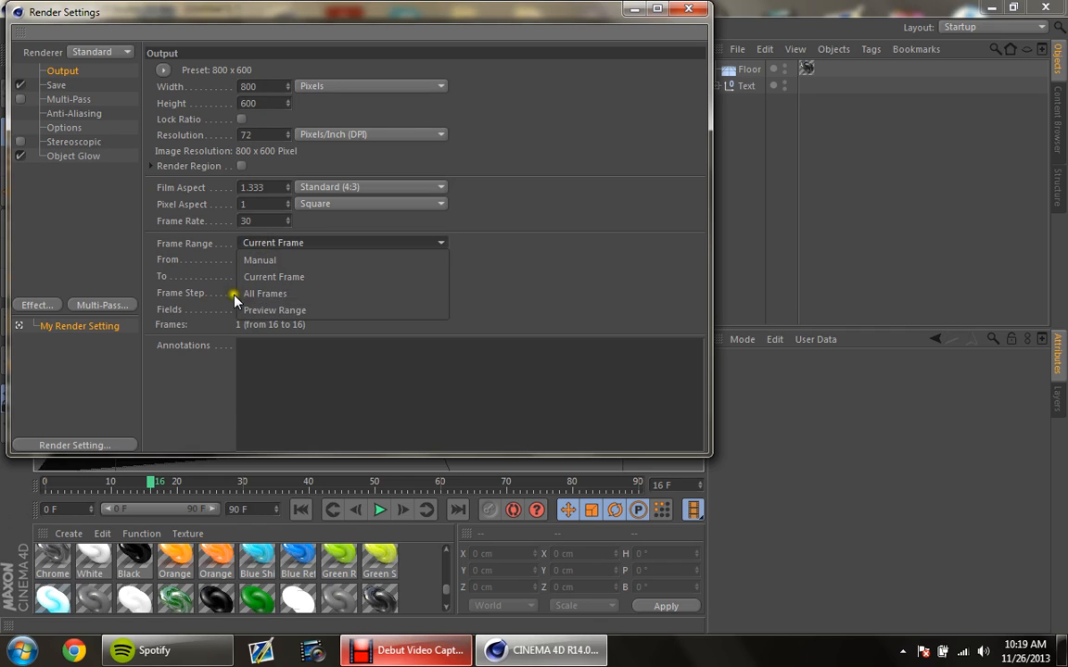
pyautogui.click(265, 294)
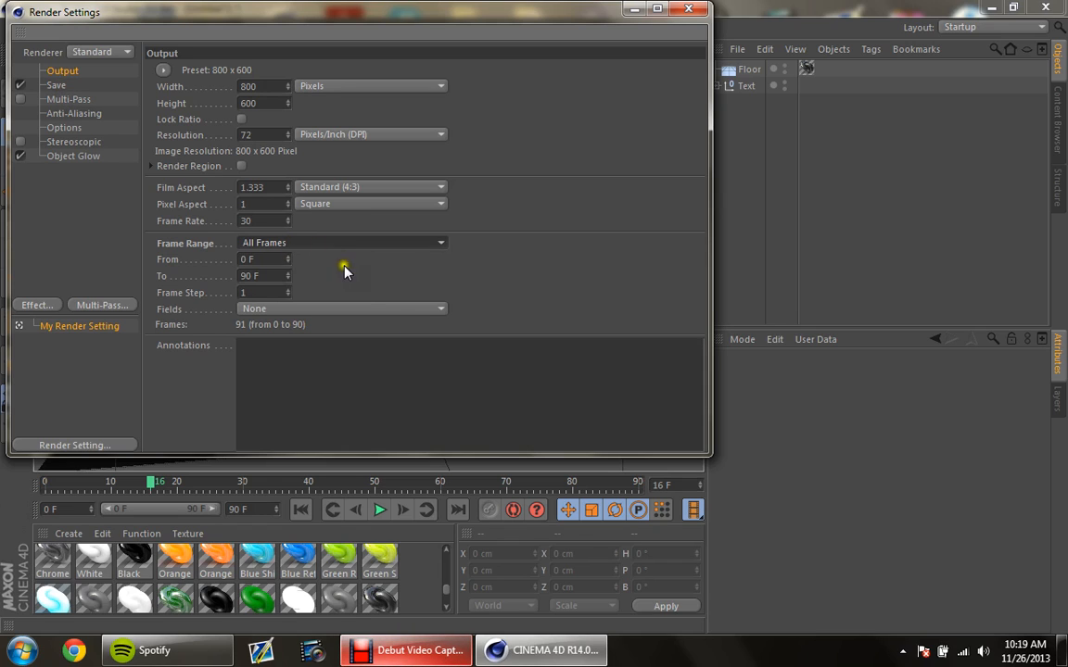
# Step: In the render save settings, enable Alpha Channel and set the image format to PNG
pyautogui.click(54, 85)
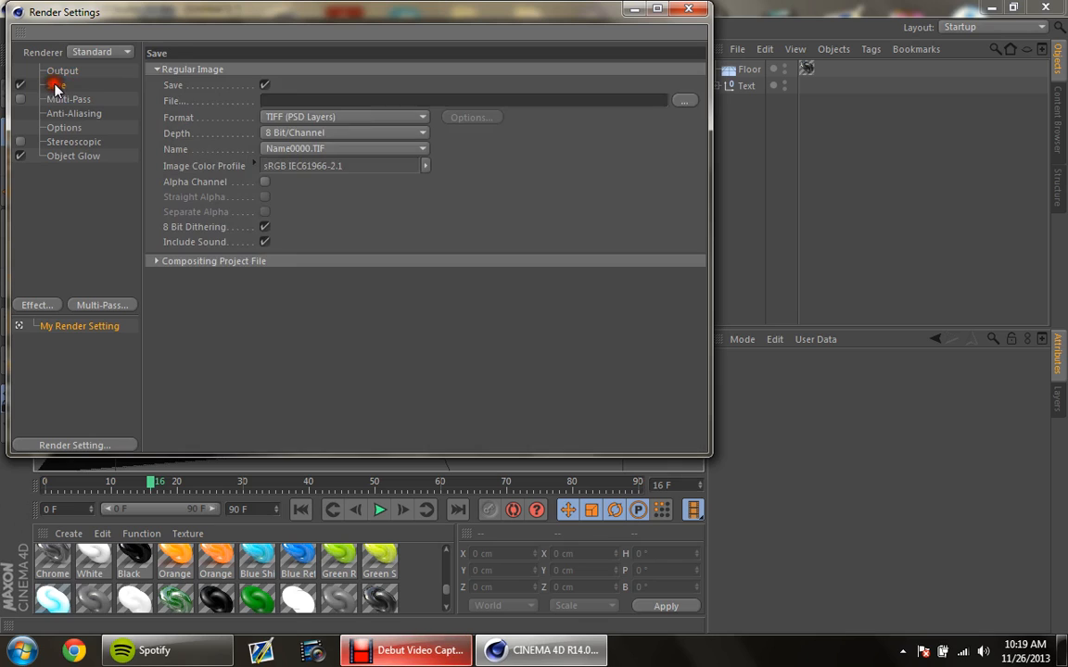
pyautogui.click(264, 182)
pyautogui.click(265, 183)
pyautogui.click(264, 184)
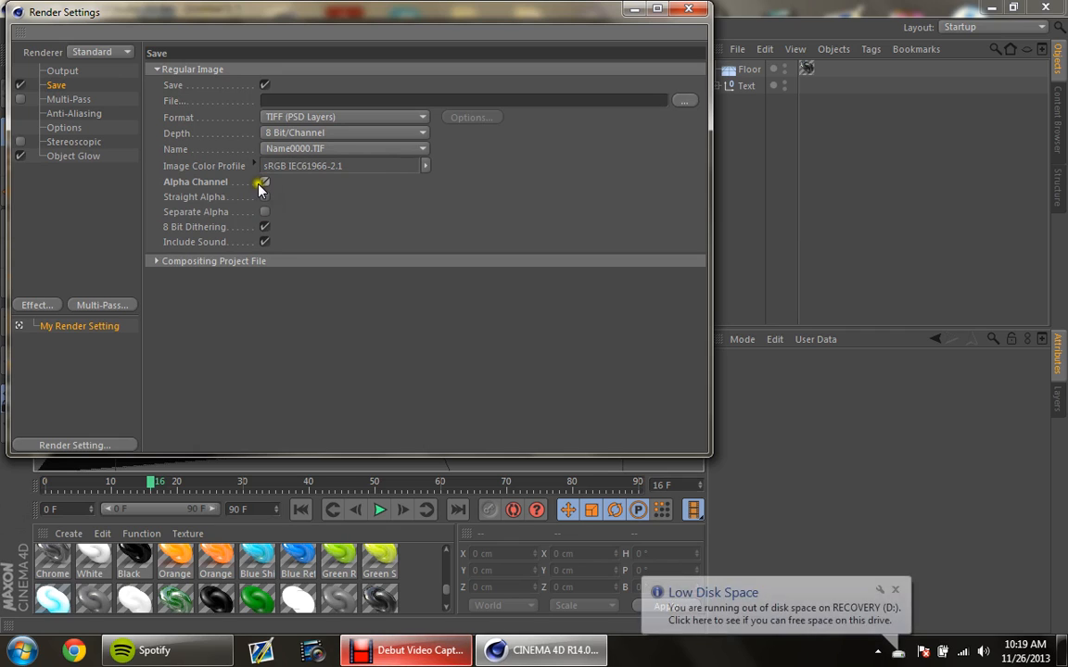
pyautogui.click(265, 182)
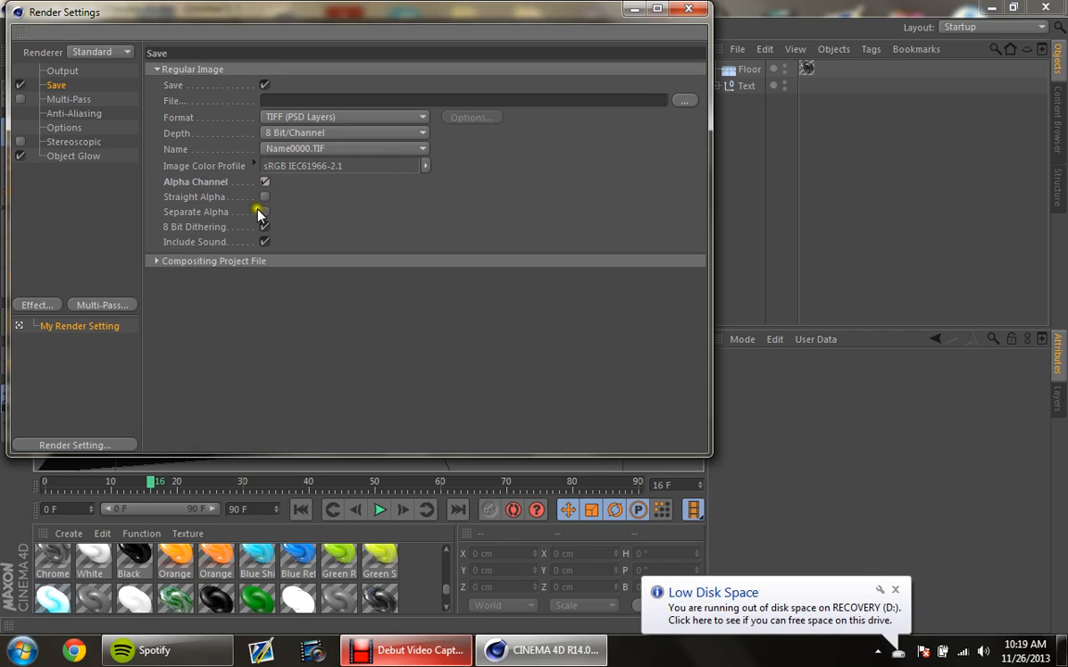
pyautogui.click(896, 590)
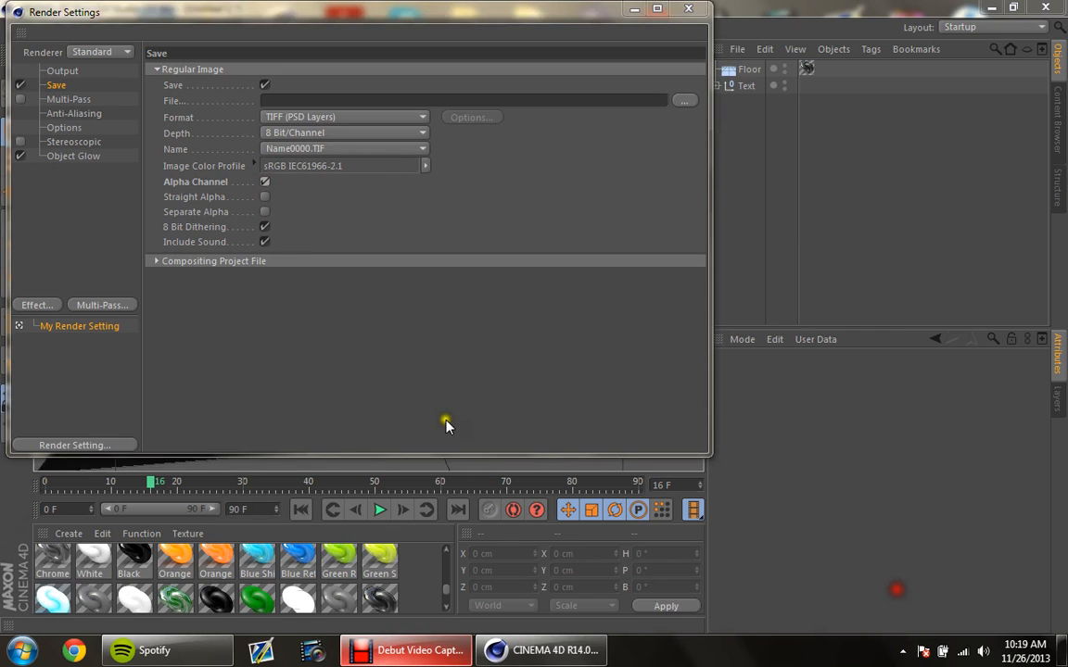
pyautogui.click(265, 183)
pyautogui.click(265, 183)
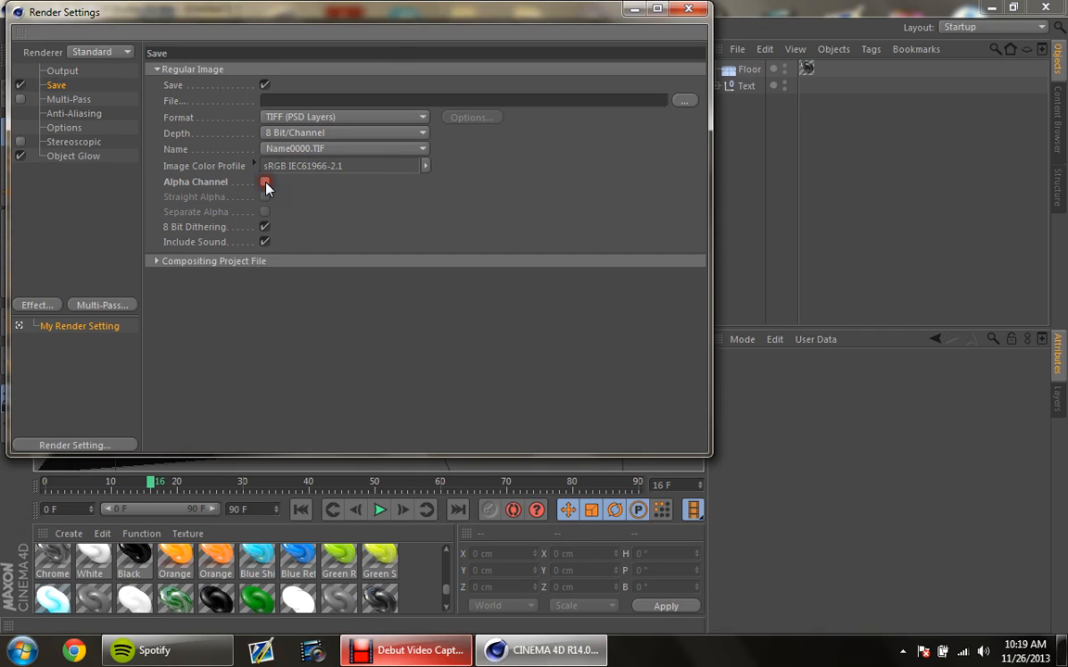
pyautogui.click(265, 183)
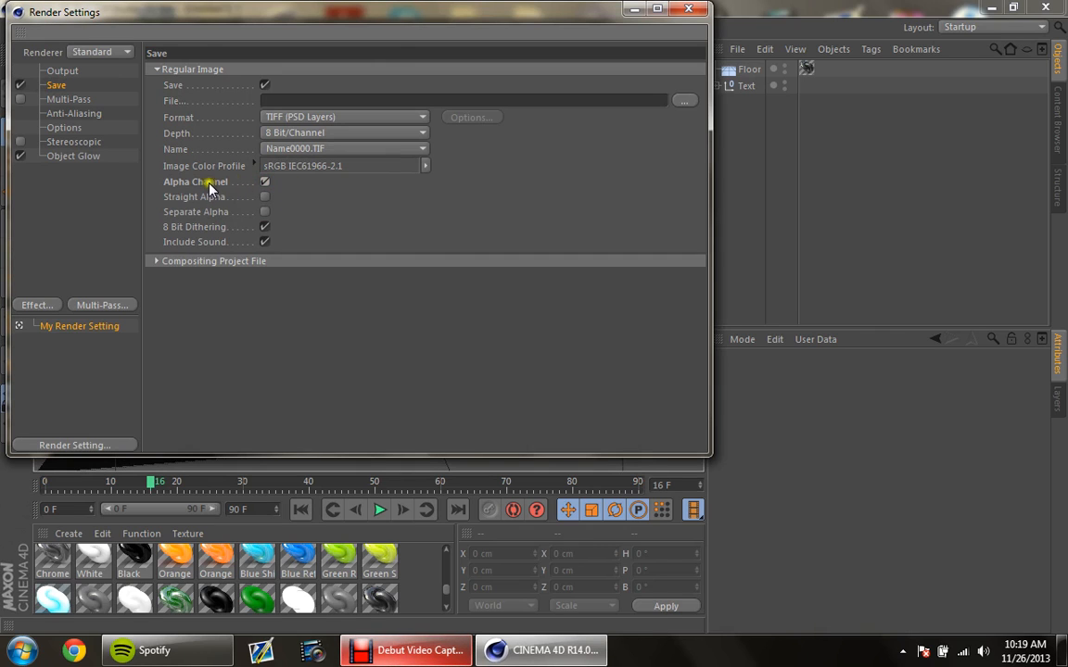
pyautogui.click(321, 116)
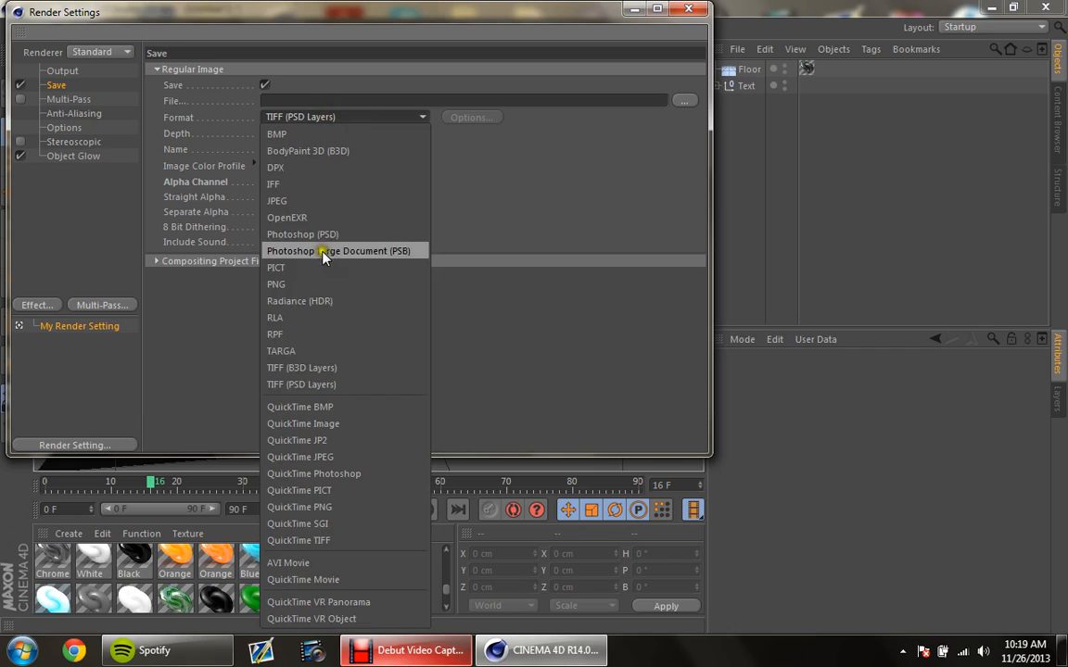
pyautogui.click(310, 284)
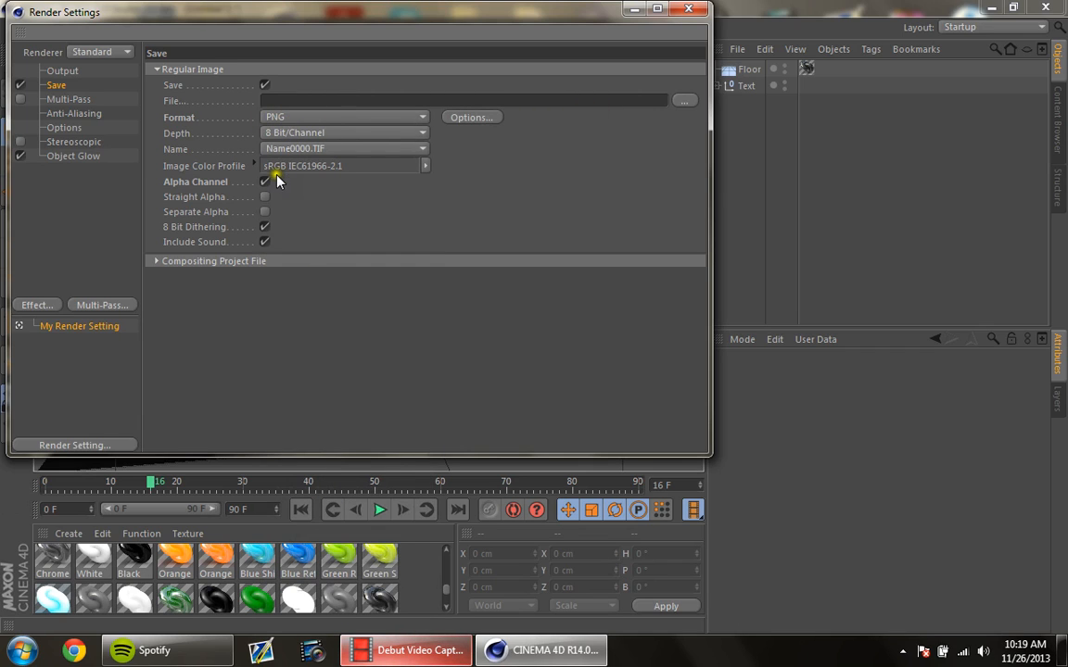
# Step: Set the render's output file to Tut 1 in the Random Stuff folder inside BHL GFX
pyautogui.click(686, 100)
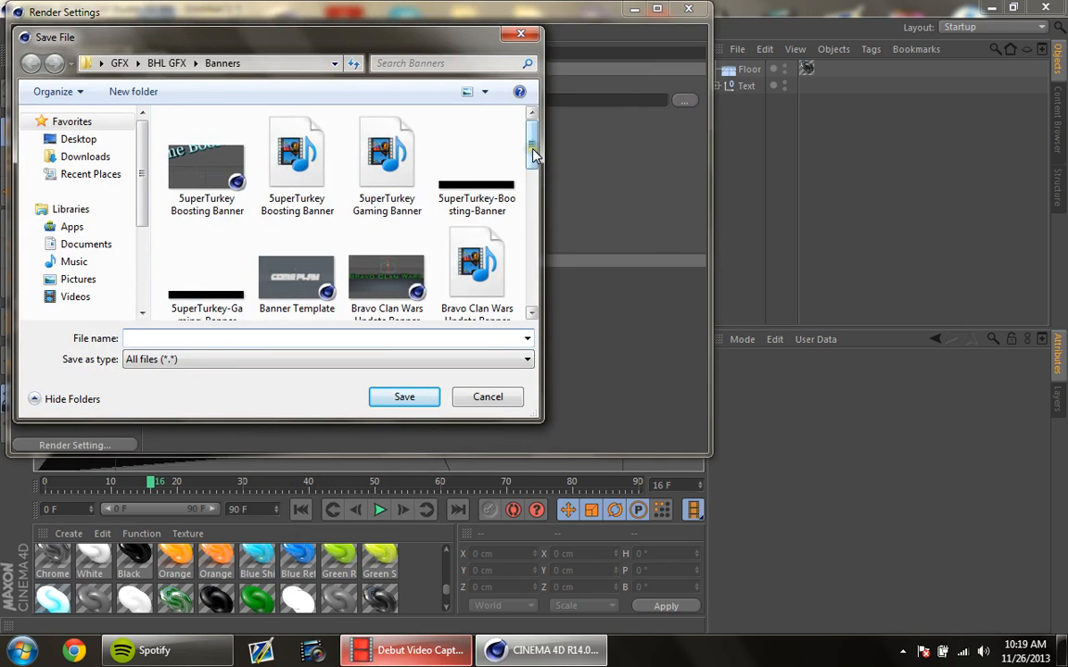
pyautogui.click(167, 63)
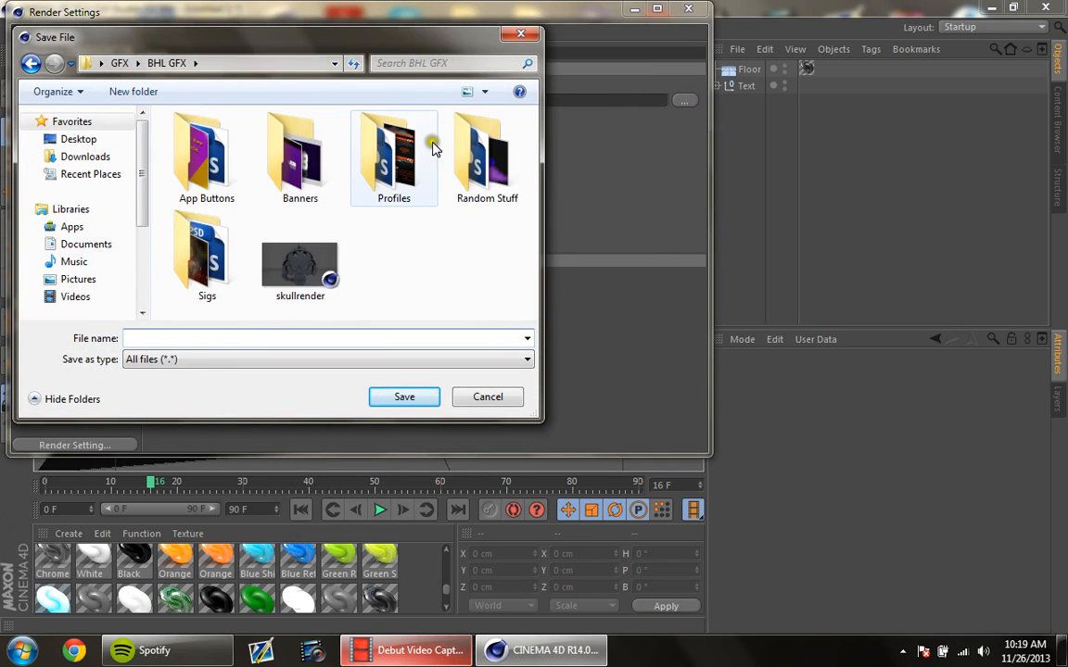
pyautogui.click(488, 157)
pyautogui.doubleClick(487, 152)
pyautogui.click(225, 343)
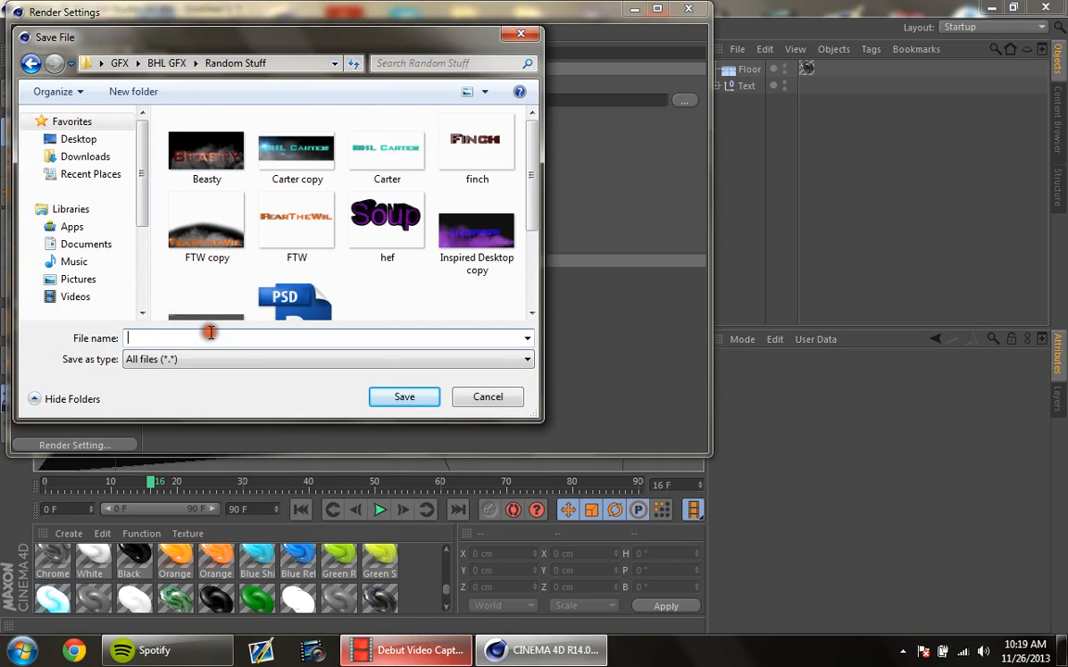
pyautogui.write('Tut 1')
pyautogui.click(405, 397)
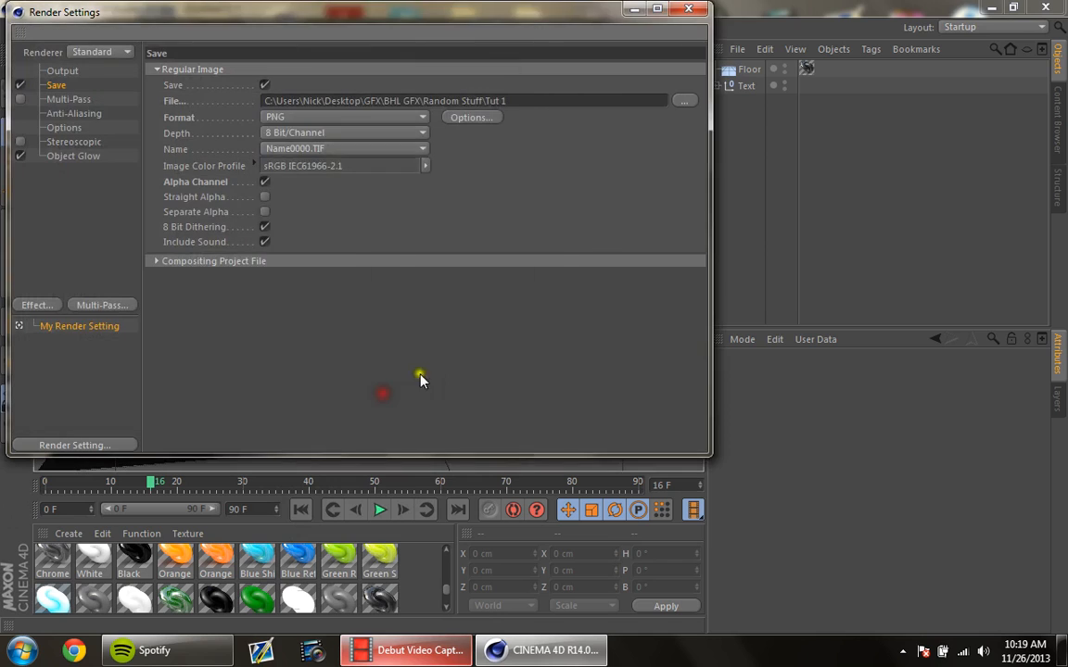
# Step: Set the output frame range to Current Frame and the resolution to 150 DPI, and close the render settings
pyautogui.click(58, 71)
pyautogui.click(317, 242)
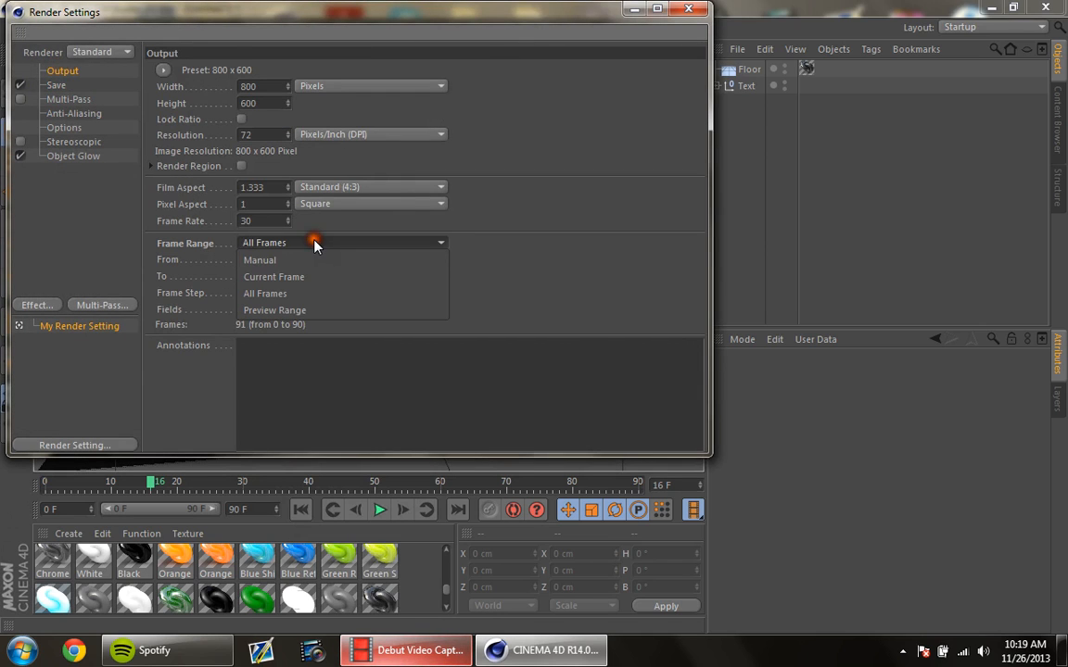
pyautogui.click(310, 269)
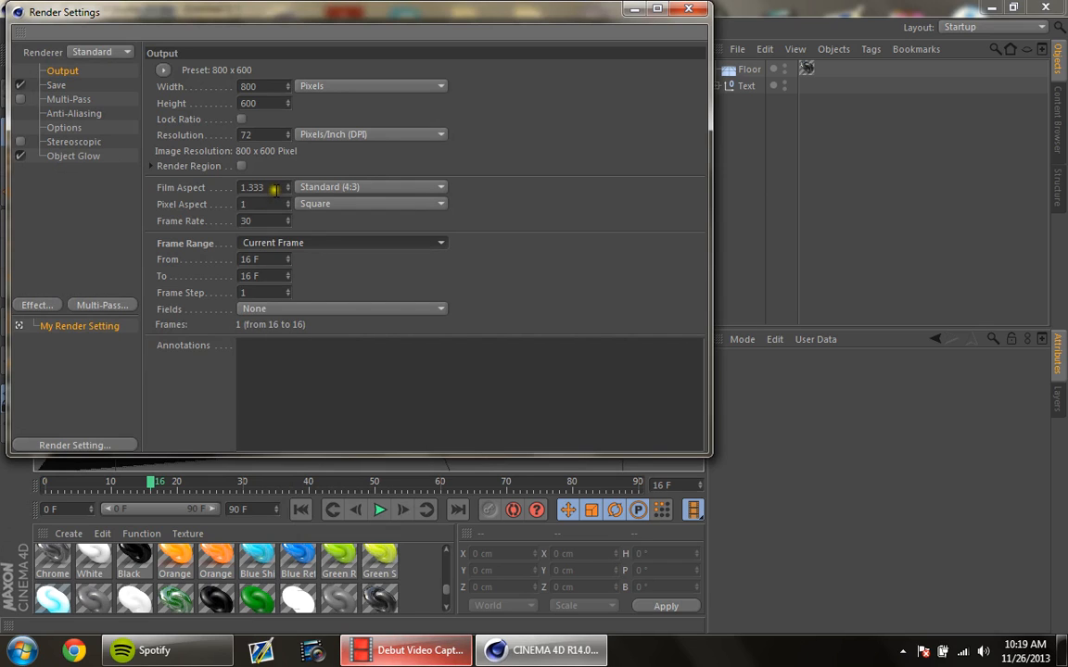
pyautogui.click(262, 136)
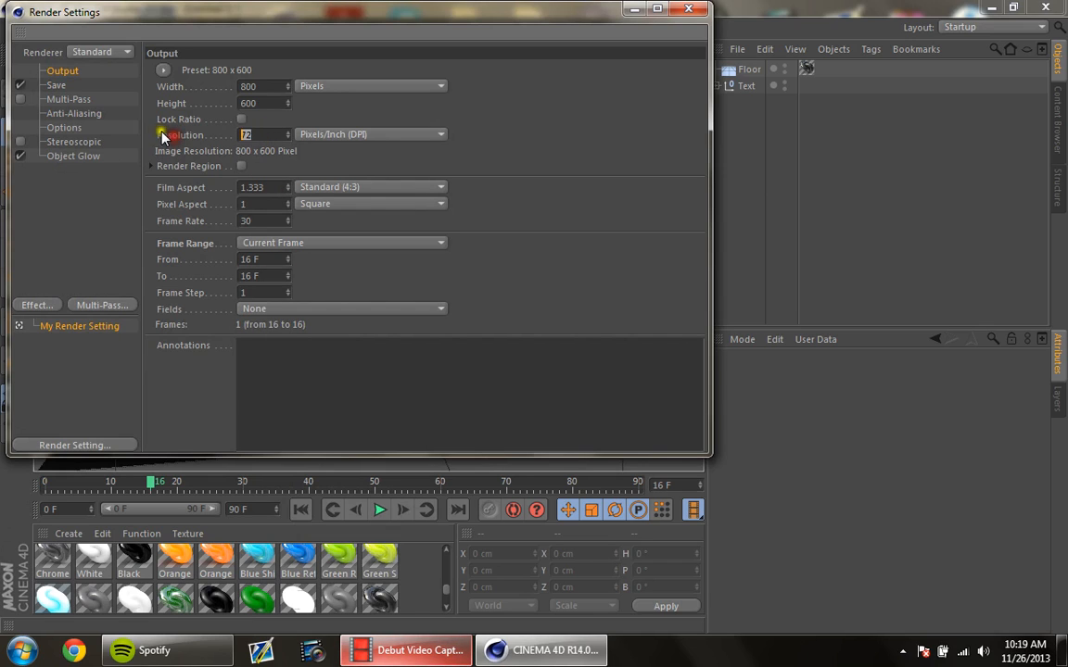
pyautogui.write('150')
pyautogui.click(505, 136)
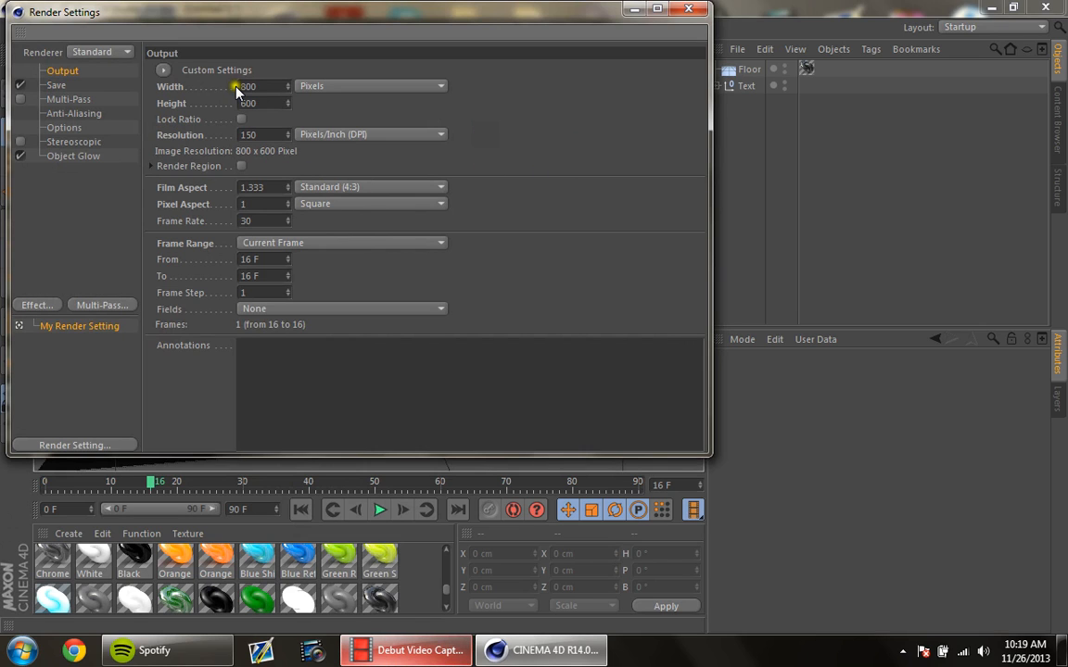
pyautogui.click(702, 11)
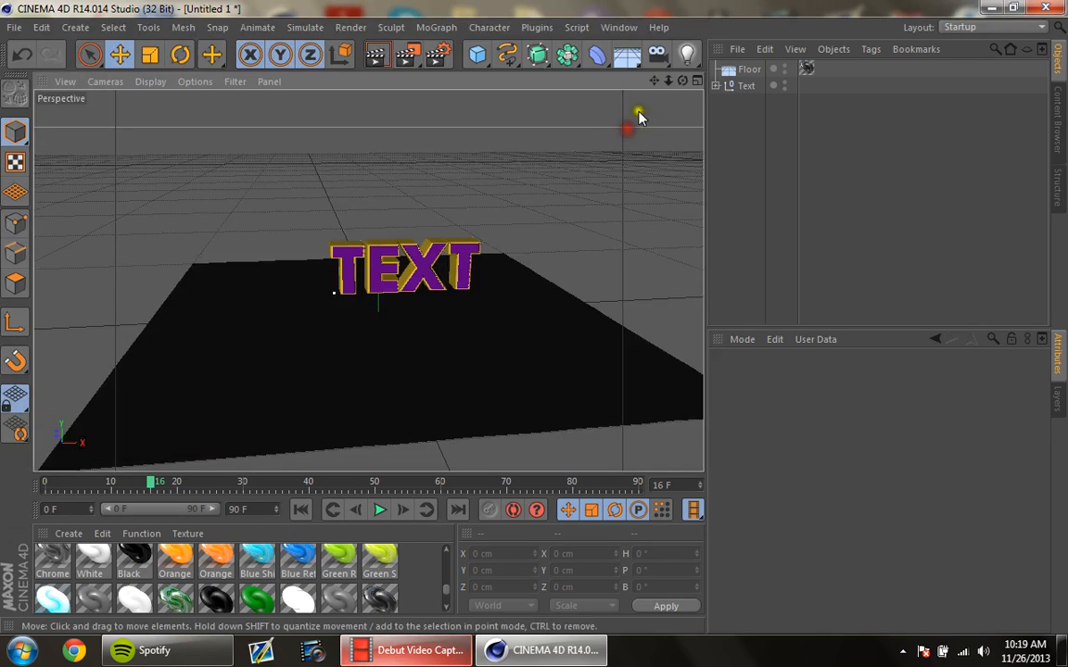
# Step: Render the active view to preview the text and its floor reflection, first from afar and again from a closer, lower angle
pyautogui.click(380, 55)
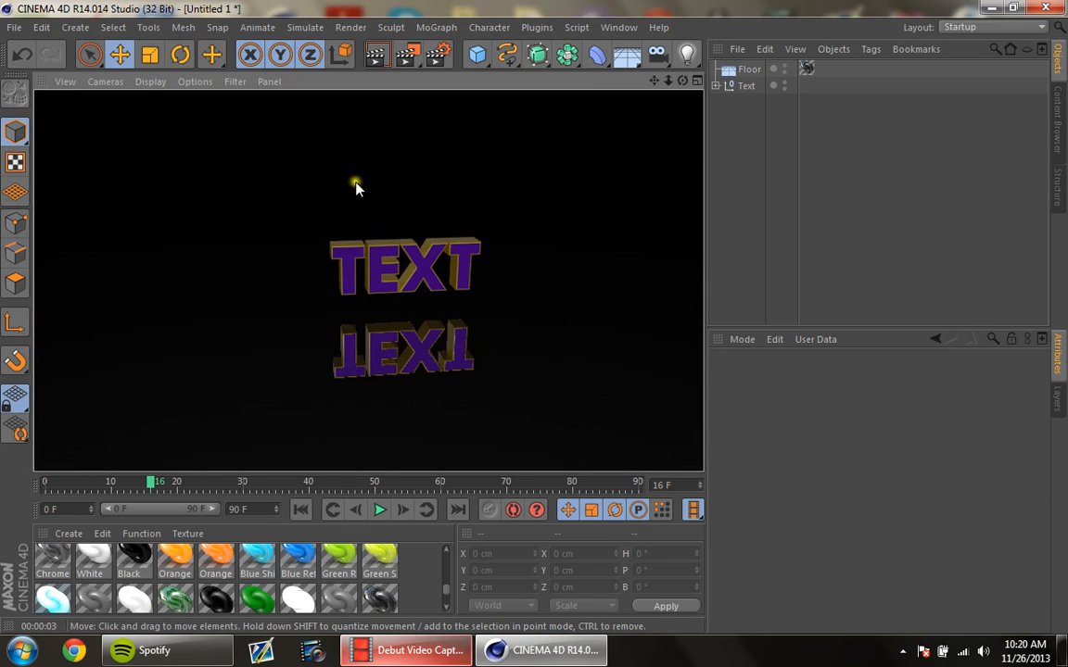
pyautogui.moveTo(669, 84); pyautogui.dragTo(534, 317)
pyautogui.moveTo(653, 82); pyautogui.dragTo(556, 345)
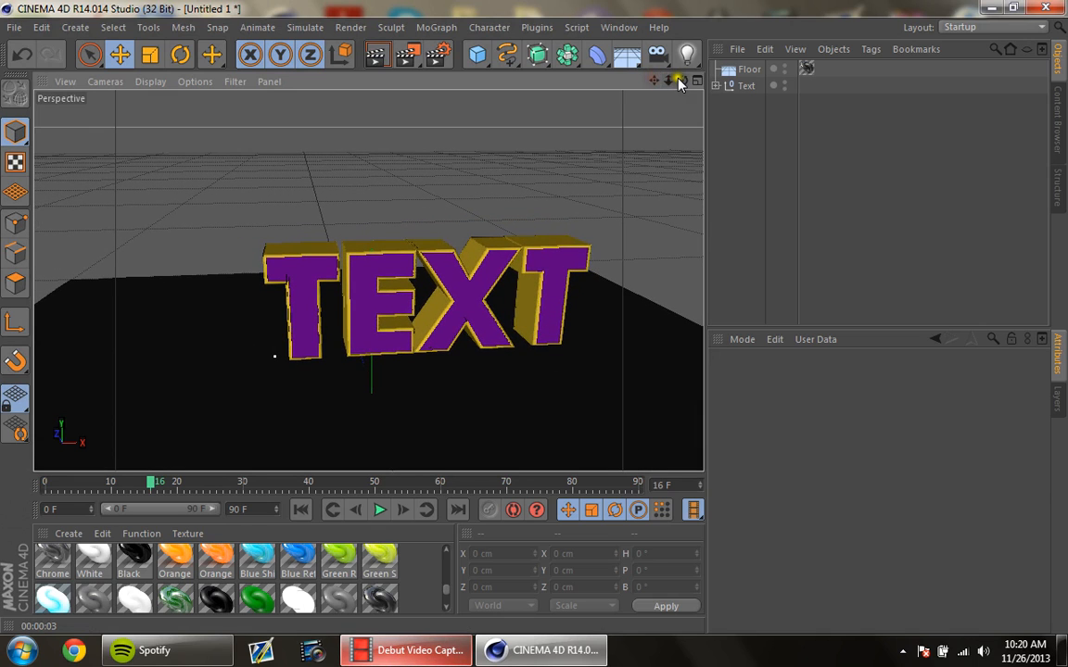
pyautogui.moveTo(681, 80)
pyautogui.mouseDown()
pyautogui.moveTo(553, 338)
pyautogui.moveTo(535, 324)
pyautogui.mouseUp()
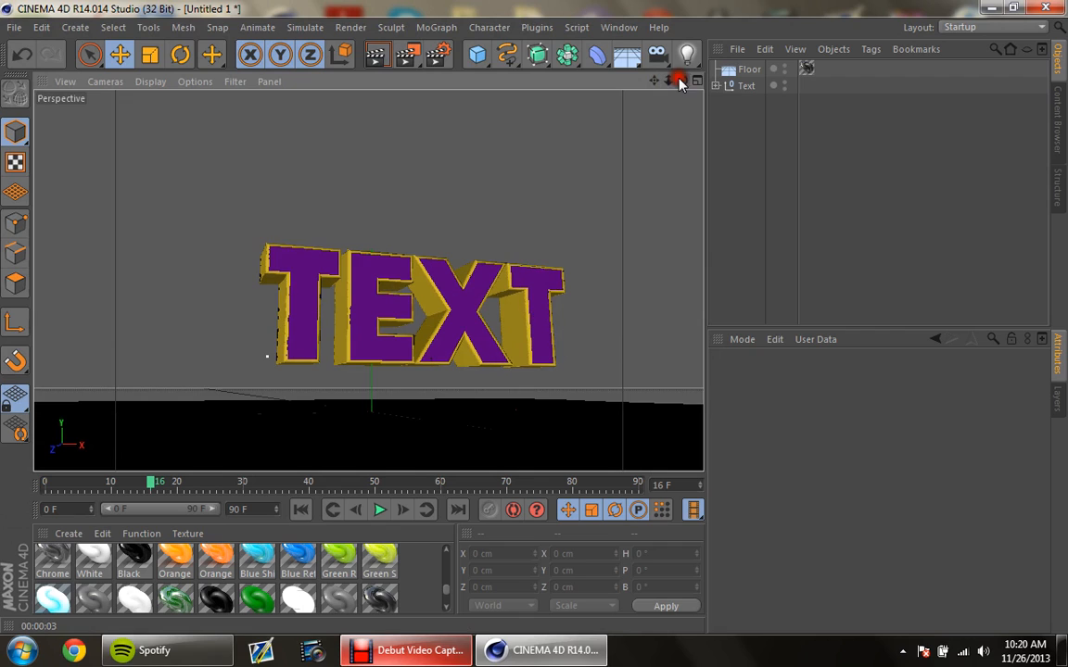
pyautogui.click(387, 59)
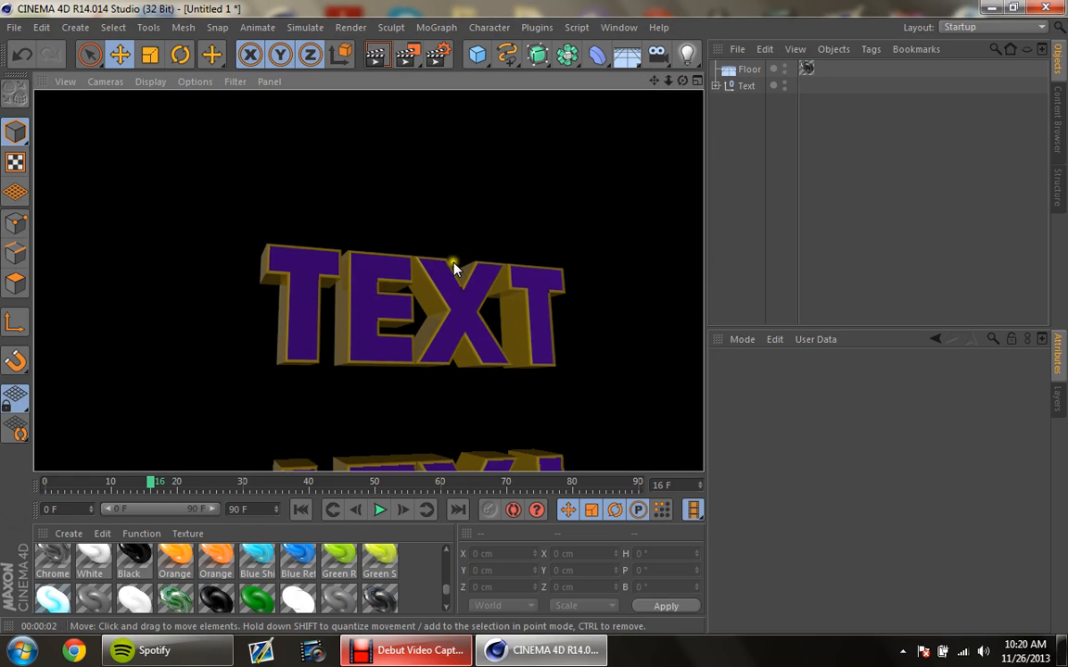
# Step: Add an Omni light and move it to about X -1163 cm, Y 756 cm, Z -902 cm
pyautogui.click(534, 347)
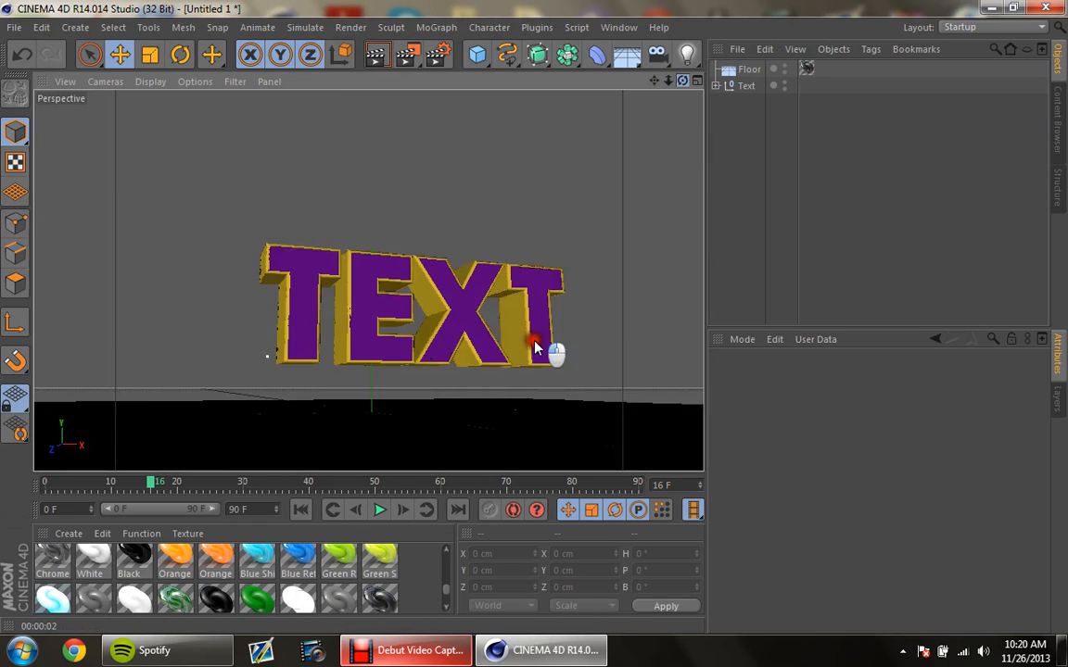
pyautogui.moveTo(535, 348); pyautogui.dragTo(535, 417)
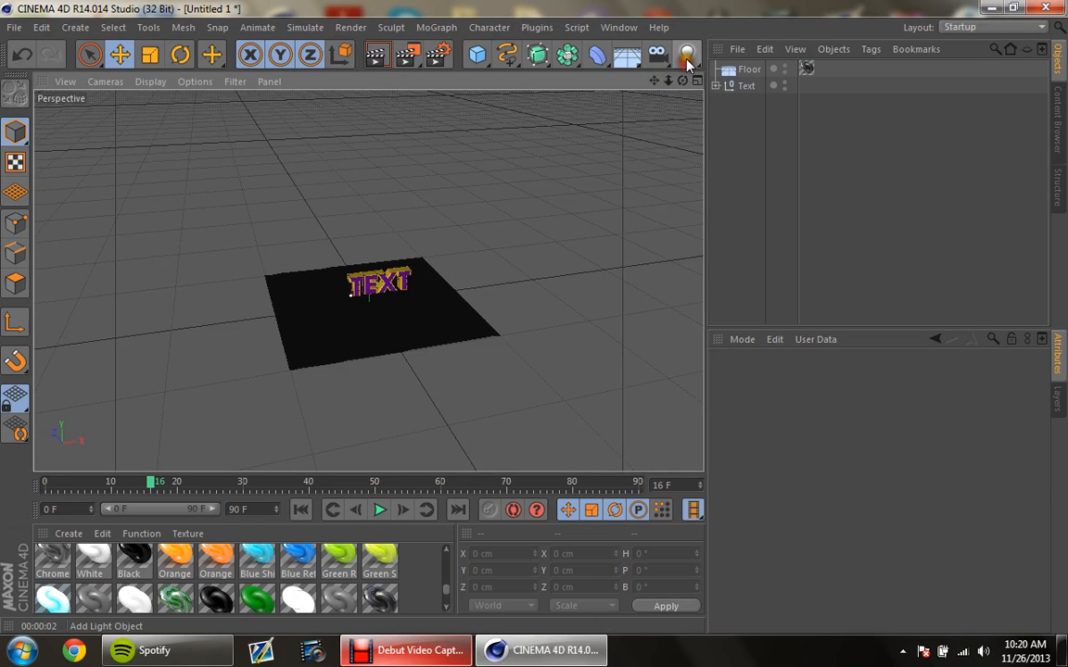
pyautogui.moveTo(687, 61); pyautogui.dragTo(755, 79)
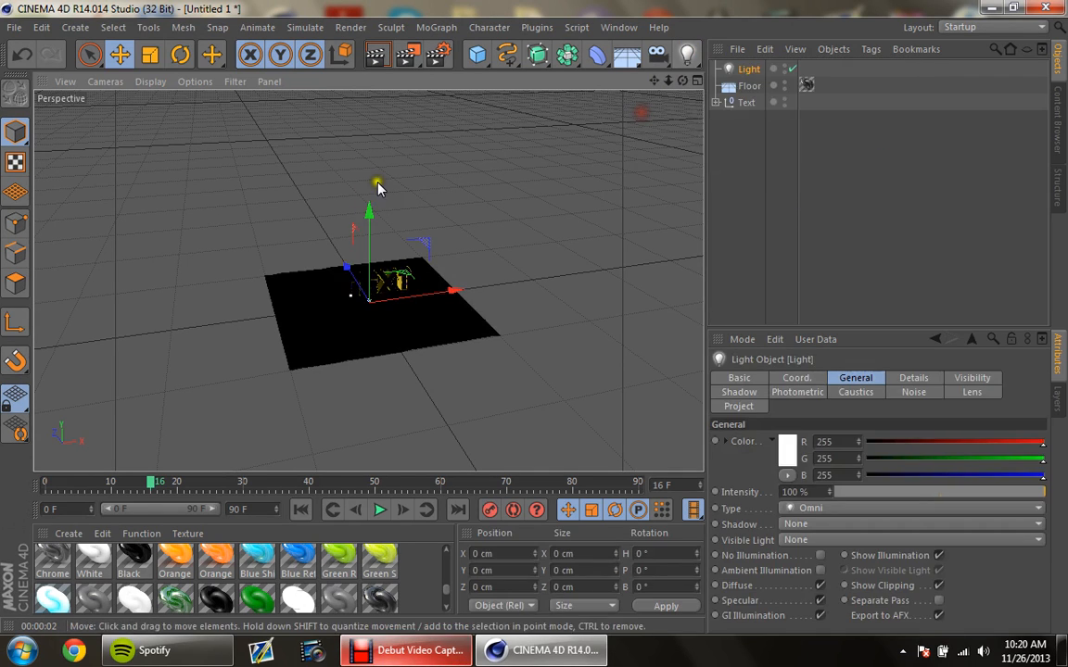
pyautogui.moveTo(370, 211); pyautogui.dragTo(367, 255)
pyautogui.moveTo(484, 262); pyautogui.dragTo(349, 281)
# Step: Render a close front view of the text to preview the new light's effect, and deselect the light
pyautogui.scroll(10, 536, 321)
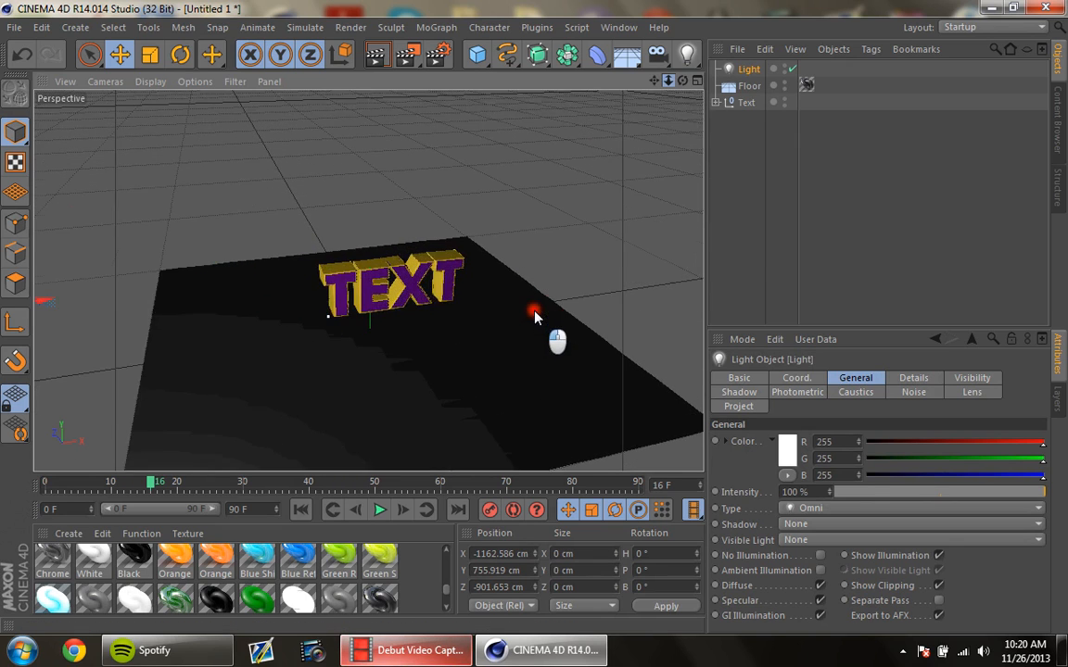
pyautogui.scroll(2, 535, 321)
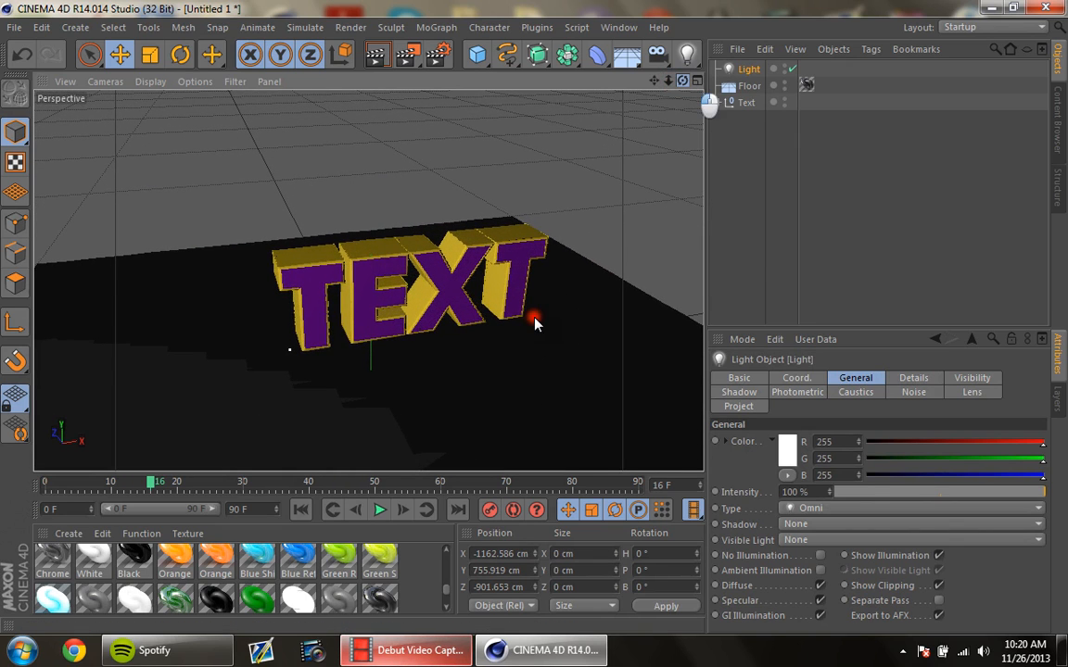
pyautogui.moveTo(534, 318)
pyautogui.mouseDown()
pyautogui.moveTo(474, 311)
pyautogui.moveTo(534, 319)
pyautogui.moveTo(528, 311)
pyautogui.moveTo(542, 315)
pyautogui.moveTo(534, 322)
pyautogui.mouseUp()
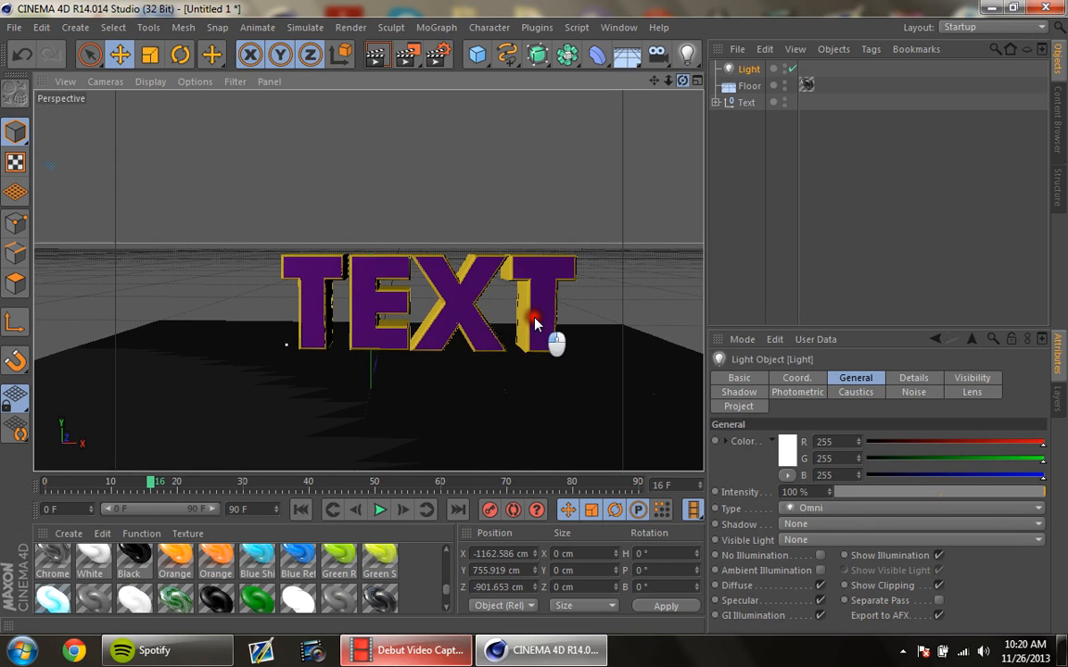
pyautogui.click(375, 58)
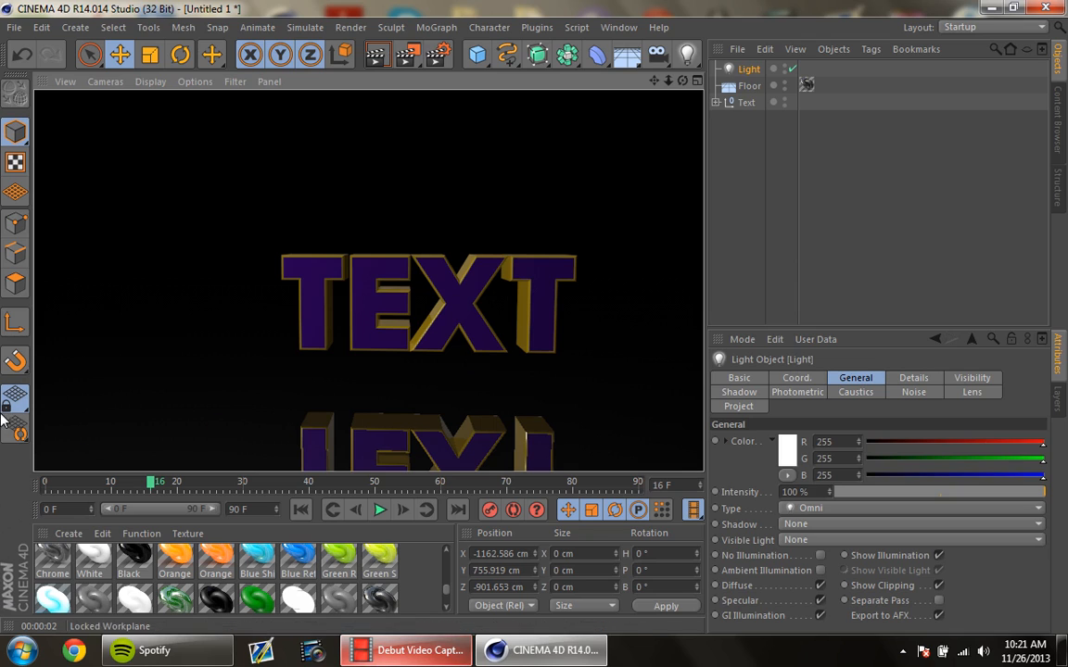
pyautogui.click(767, 136)
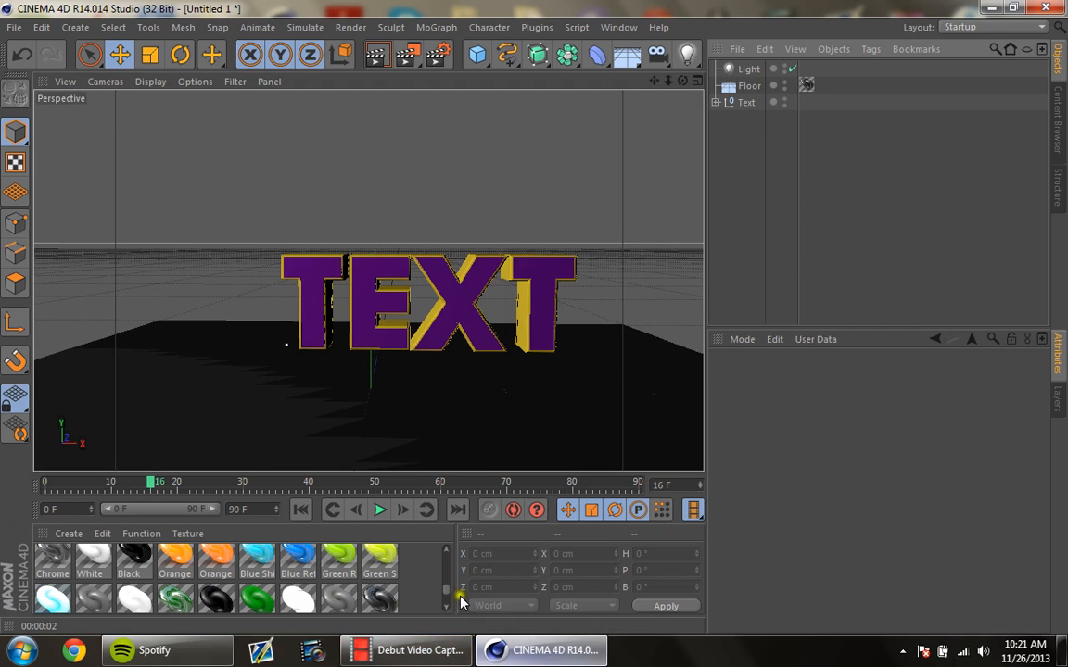
pyautogui.moveTo(448, 591); pyautogui.dragTo(444, 553)
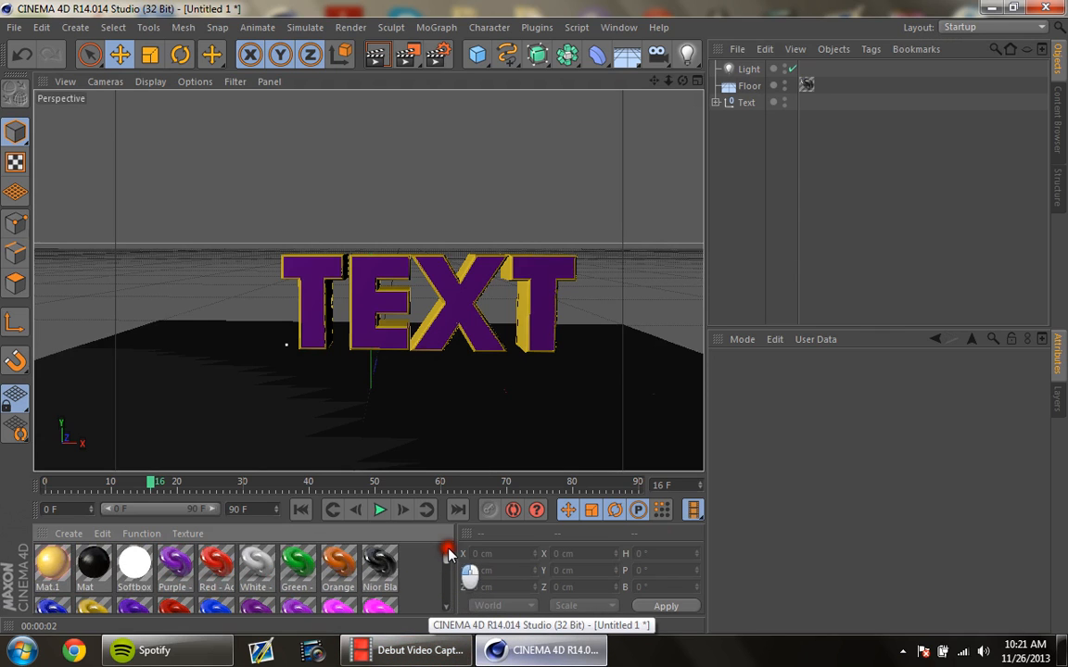